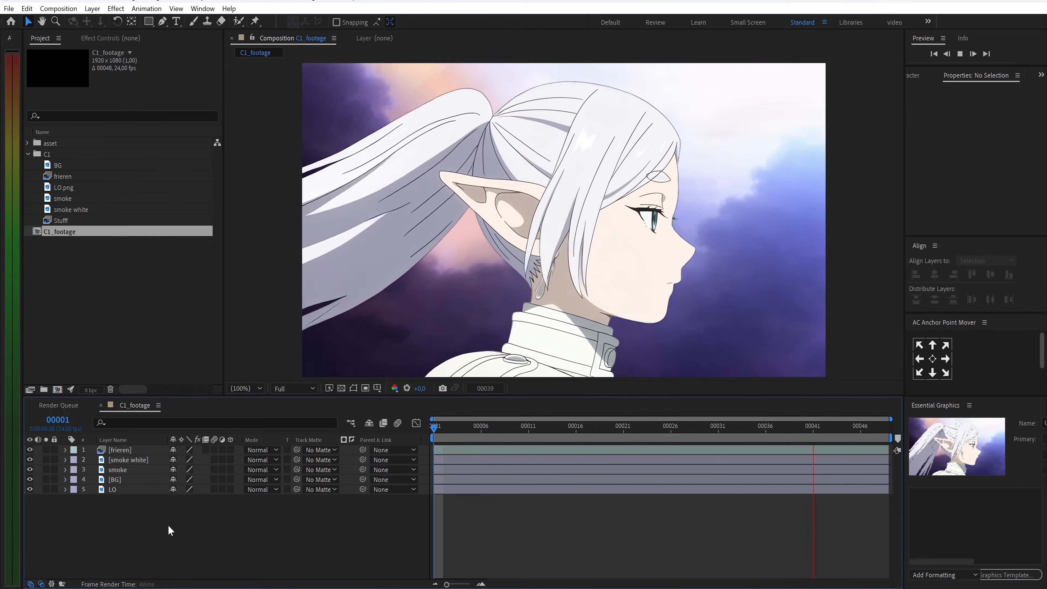
Step: Keyframe the smoke layer's horizontal position at 1210 on the first frame and 775 on frame 48, and preview the motion
click(134, 471)
key(alt+shift+p)
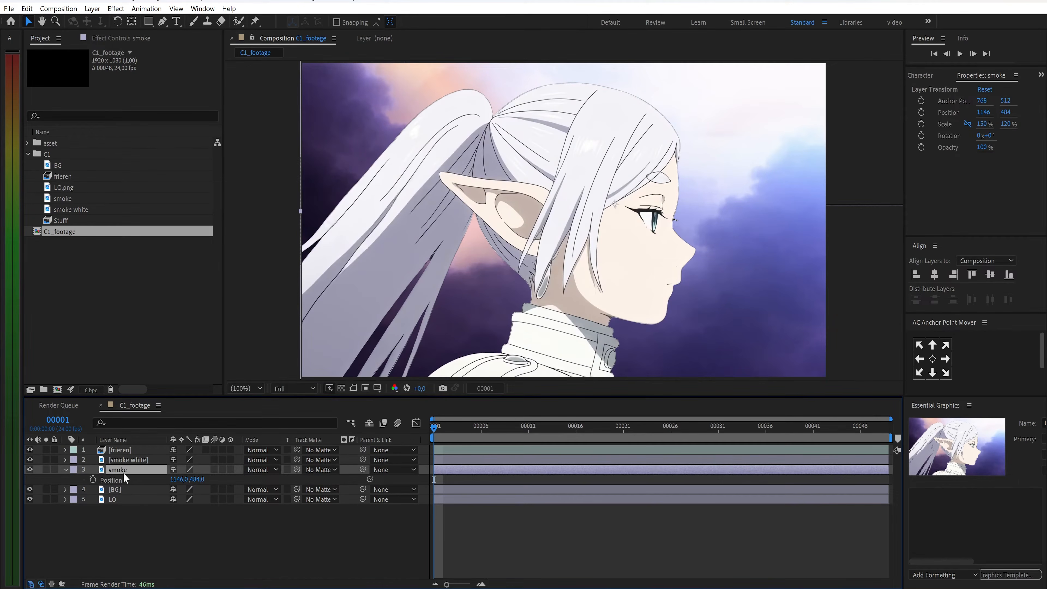
click(180, 480)
text(1210)
key(Return)
drag(434, 432, 882, 434)
click(180, 480)
text(775)
key(Return)
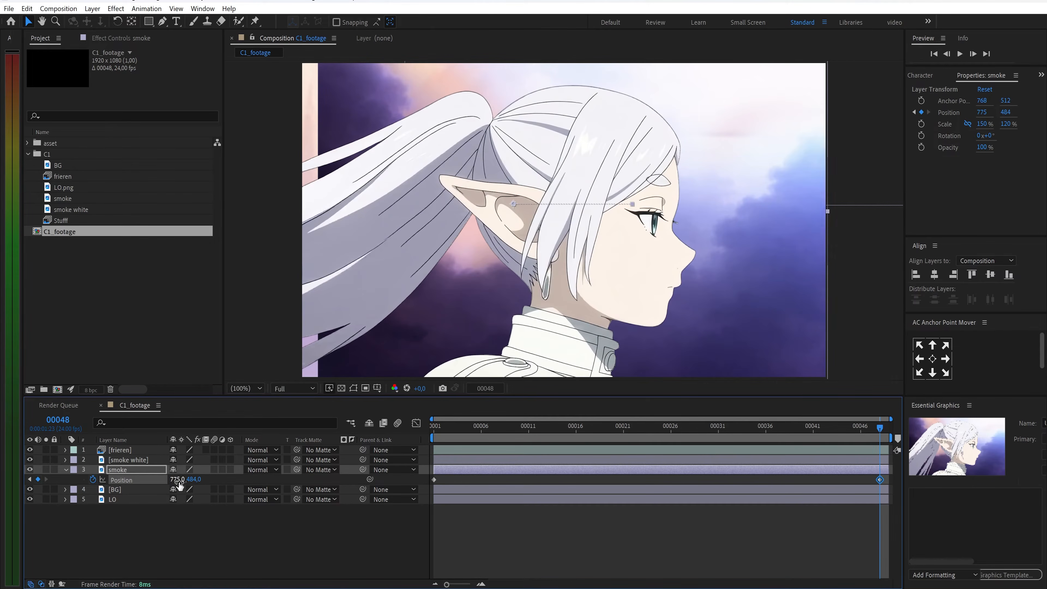
key(space)
key(space)
Step: Add Motion Tile to the smoke layer with mirrored edges and an output width of 200
key(ctrl+space)
text(mot)
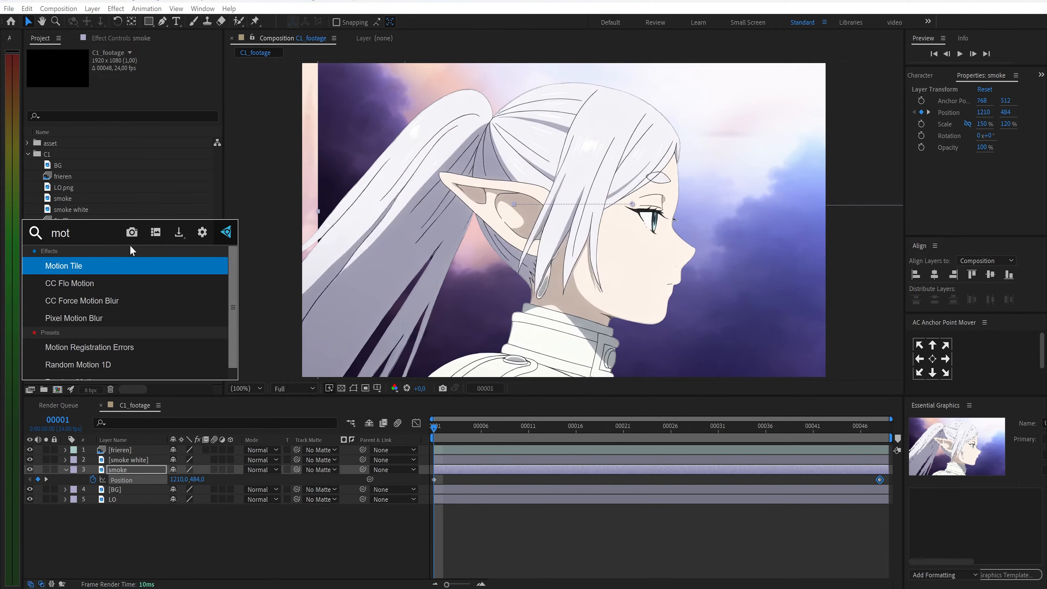
key(Return)
click(135, 121)
click(138, 103)
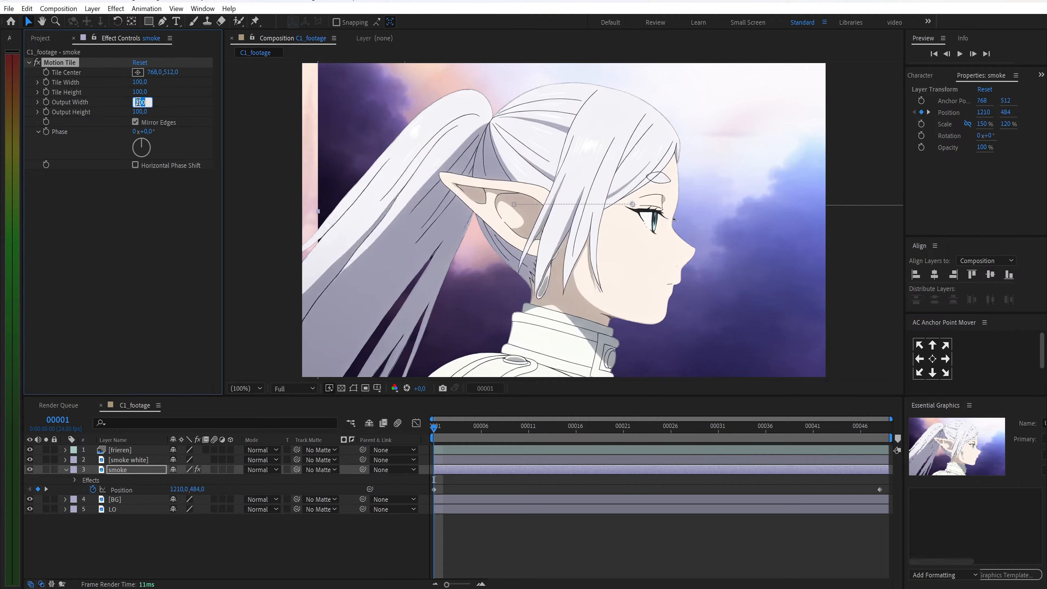
key(Return)
Step: Add Hue/Saturation to the smoke layer with master saturation -20 and master lightness 10
key(ctrl+space)
text(hu)
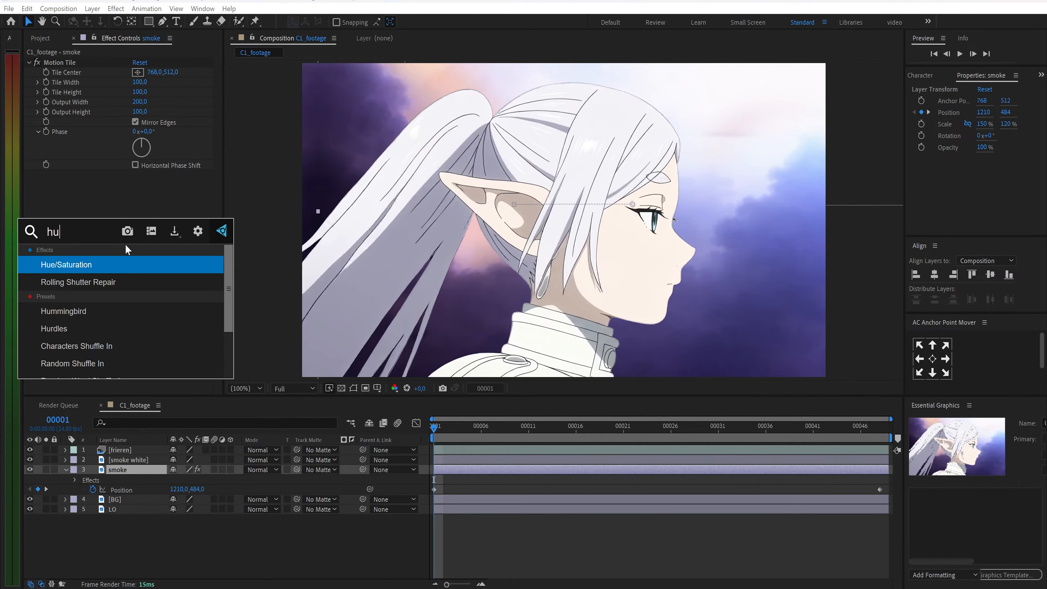
key(Return)
key(Return)
text(10)
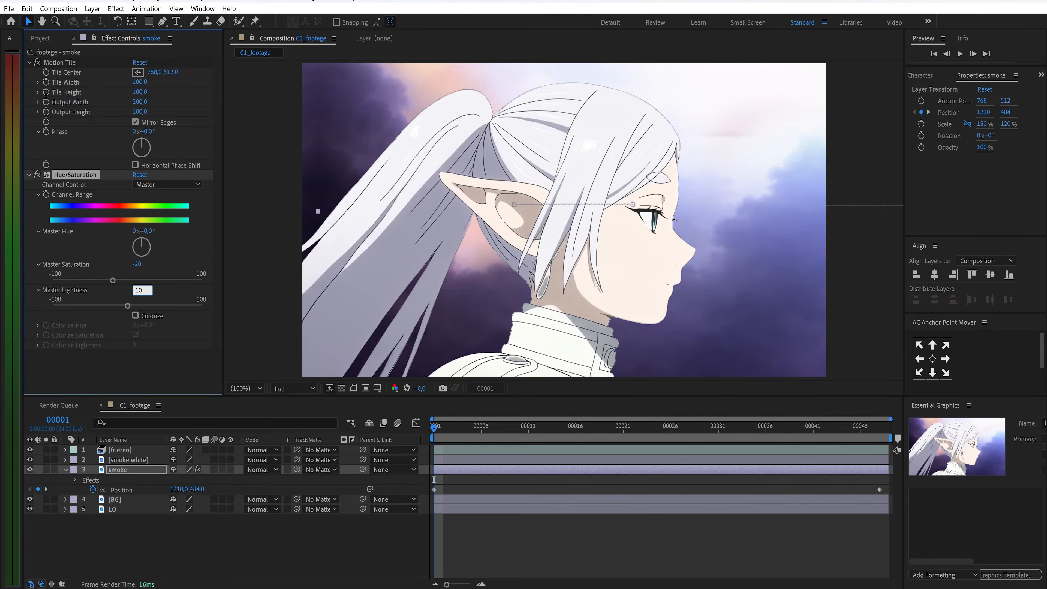
key(Return)
Step: Add a Gaussian Blur with a blurriness of 10 to the smoke layer
key(ctrl+space)
text(ga)
key(Down)
key(Return)
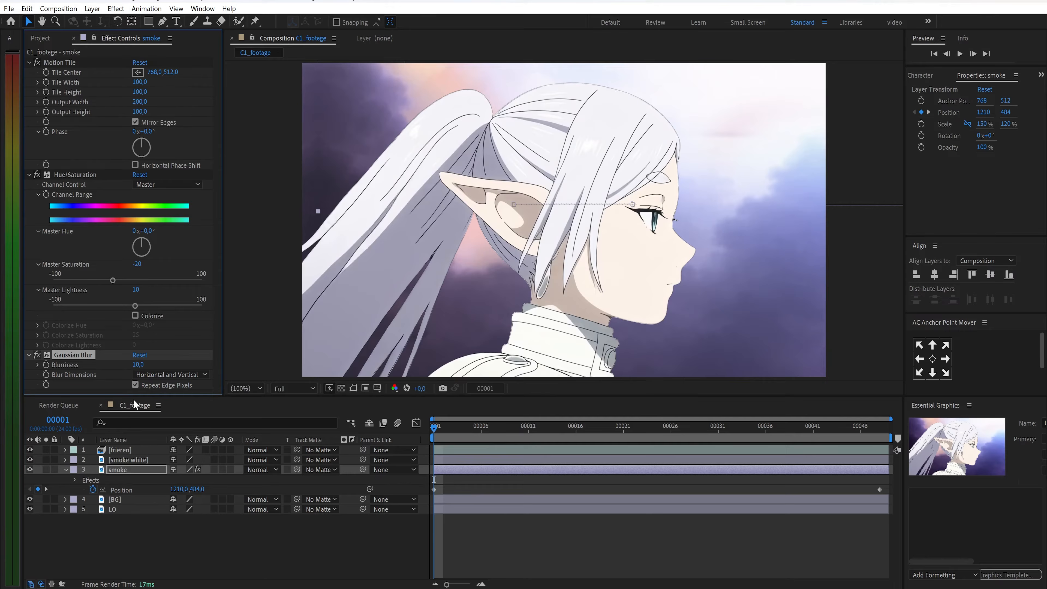
Step: Set the smoke layer's opacity to 90%
click(121, 468)
key(t)
click(173, 480)
text(9)
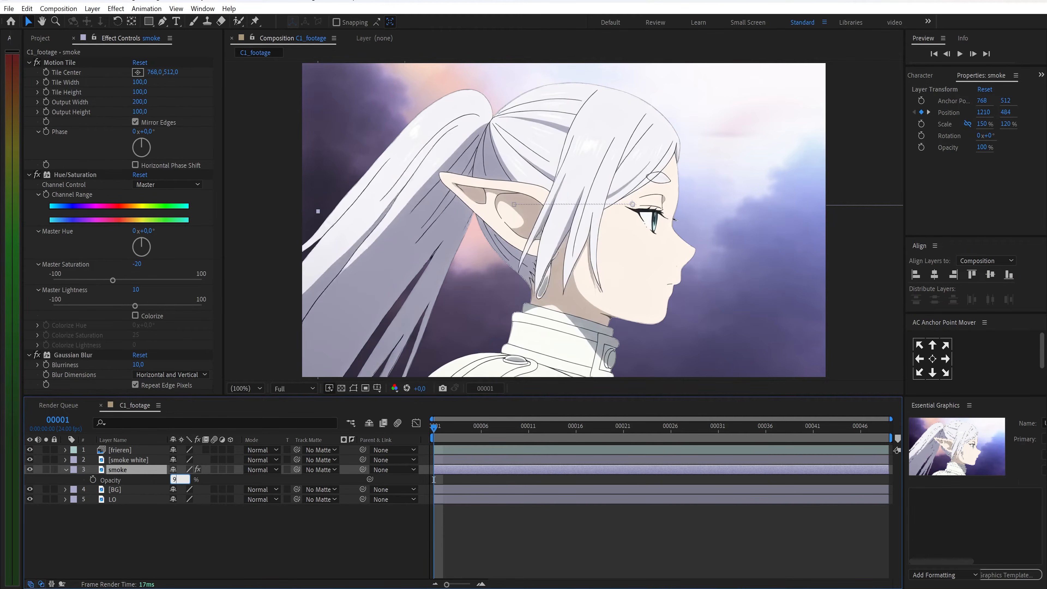
text(0)
key(Return)
Step: Duplicate the smoke layer and set the copy's blending mode to Lighten
key(ctrl+d)
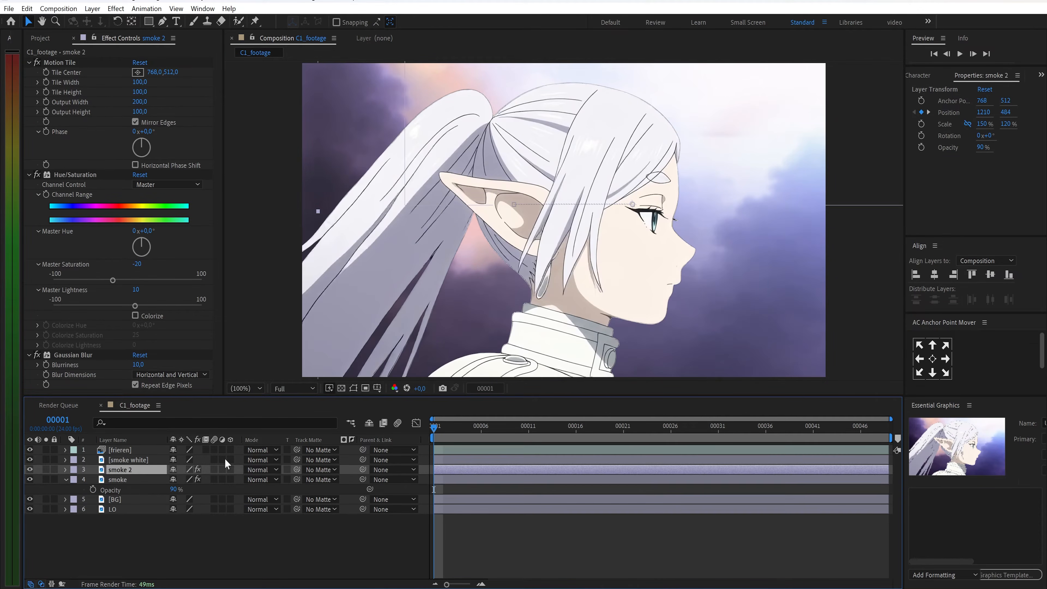
click(252, 473)
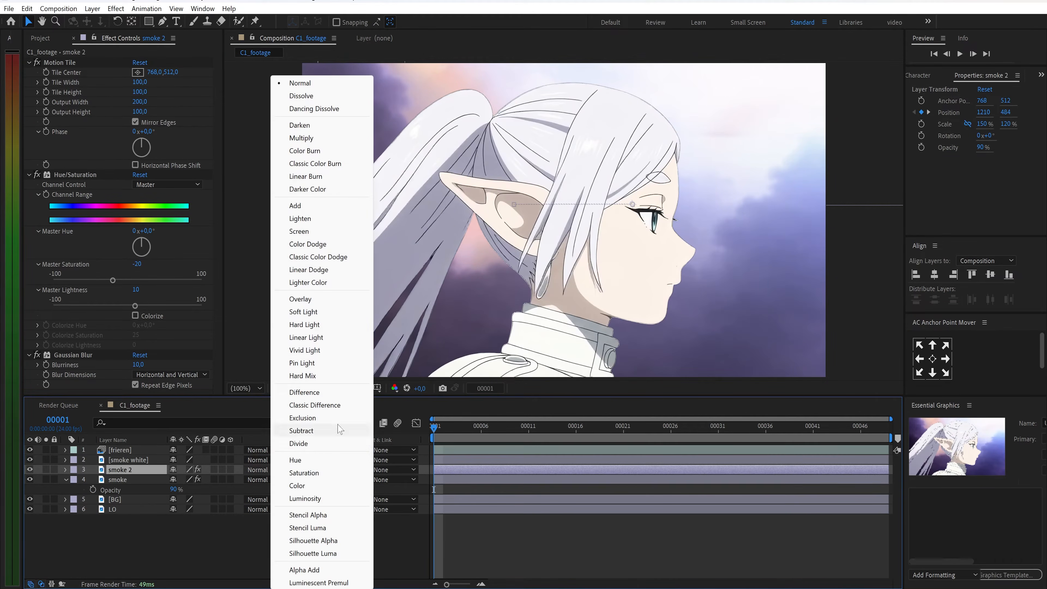
click(316, 222)
Step: Add a Gaussian Blur to the smoke white layer
click(139, 460)
key(ctrl+space)
text(g)
click(116, 258)
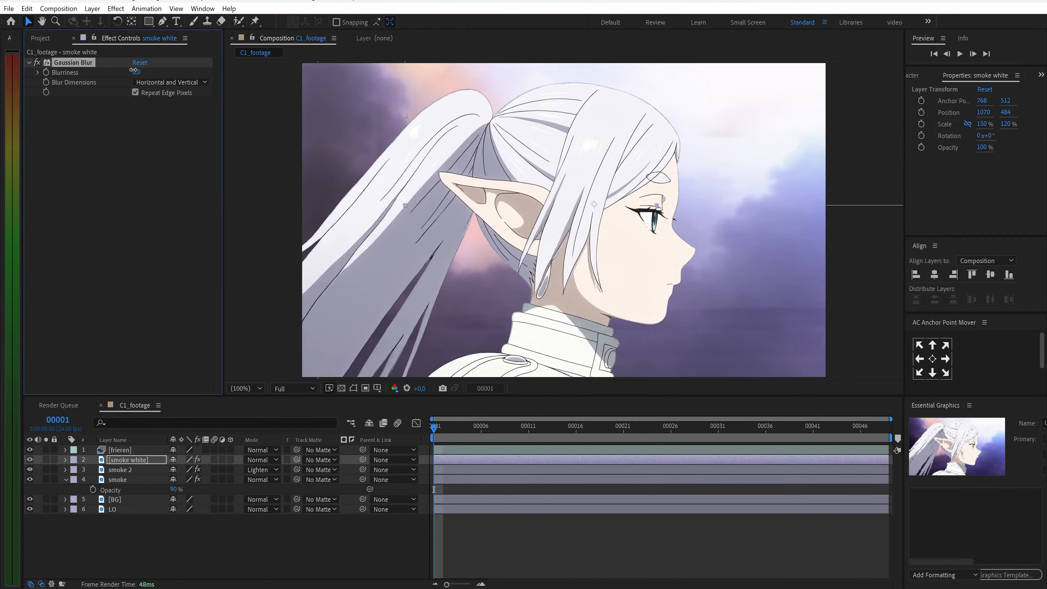
Step: Add Curves to the frieren layer and pull the RGB midpoint down to darken the midtones, judging it at frame 48
click(120, 450)
drag(434, 430, 885, 466)
key(ctrl+space)
text(cur)
key(Return)
drag(115, 181, 115, 226)
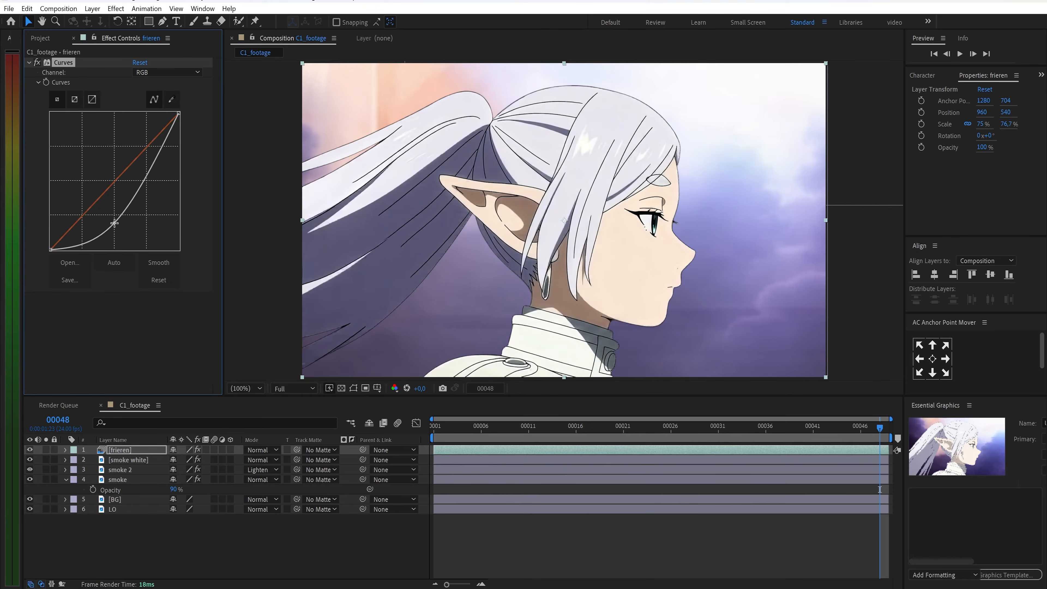
Step: Duplicate the frieren layer's Curves effect and shape the copy into an S-curve with lower shadows and raised highlights
key(ctrl+d)
drag(114, 324, 82, 335)
drag(140, 262, 145, 236)
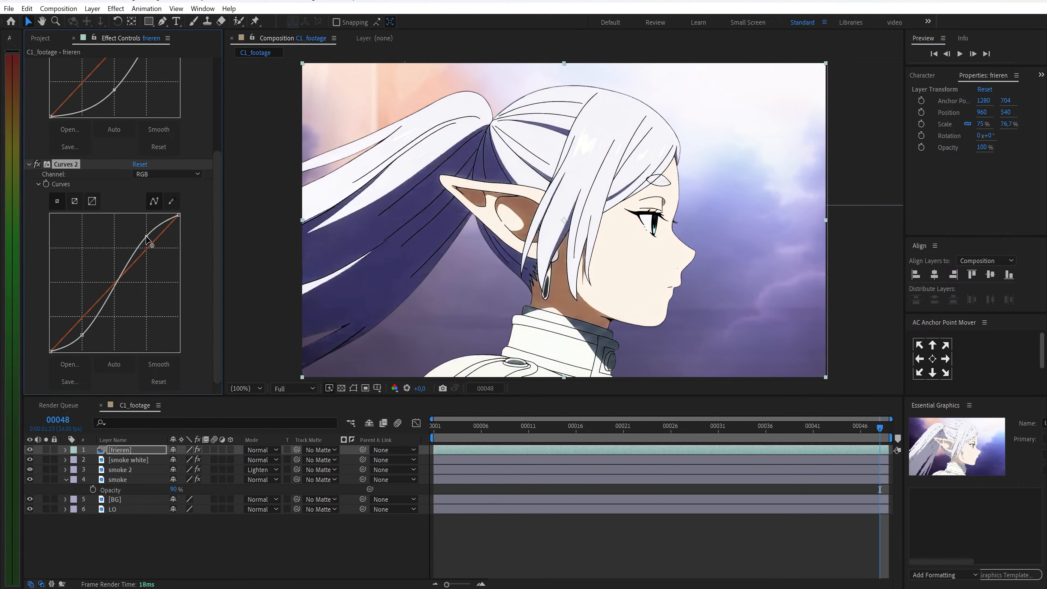
Step: Add Hue/Saturation to the frieren layer with master saturation -30 and master lightness -15
key(ctrl+space)
text(hu)
key(Return)
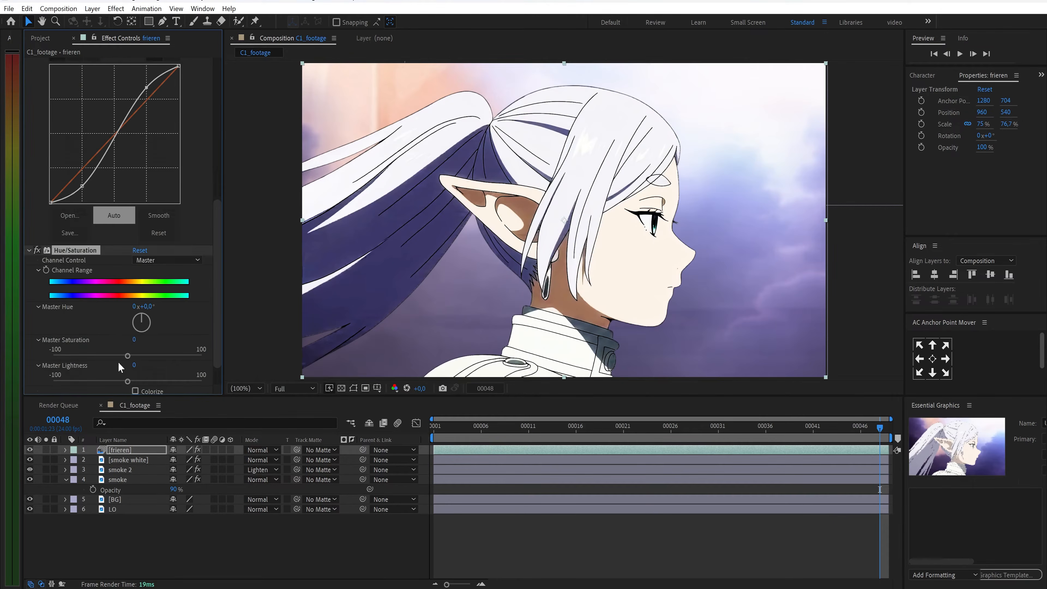
click(134, 340)
text(-30)
key(Return)
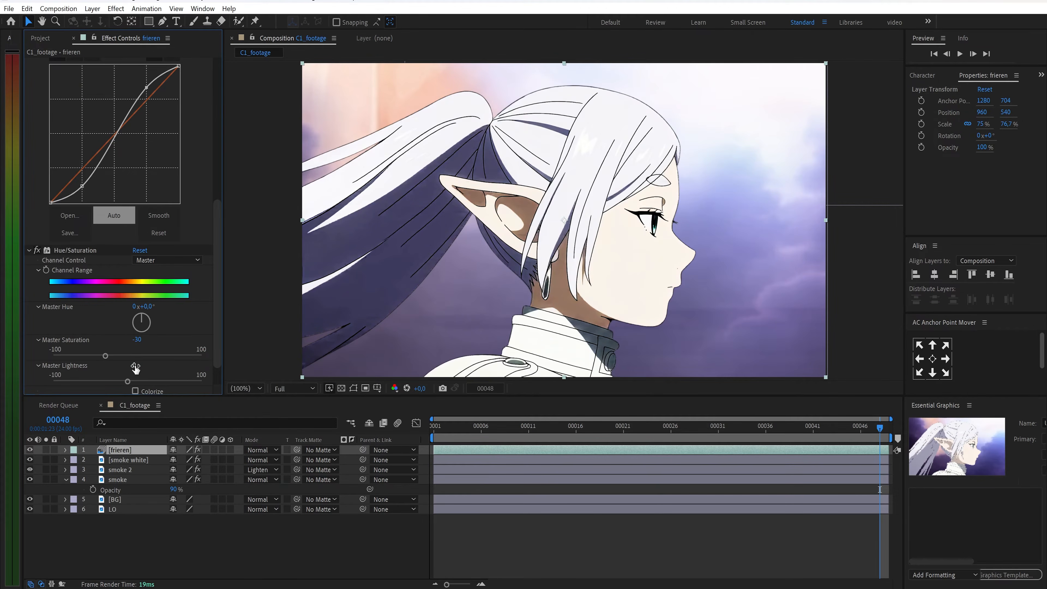
key(Return)
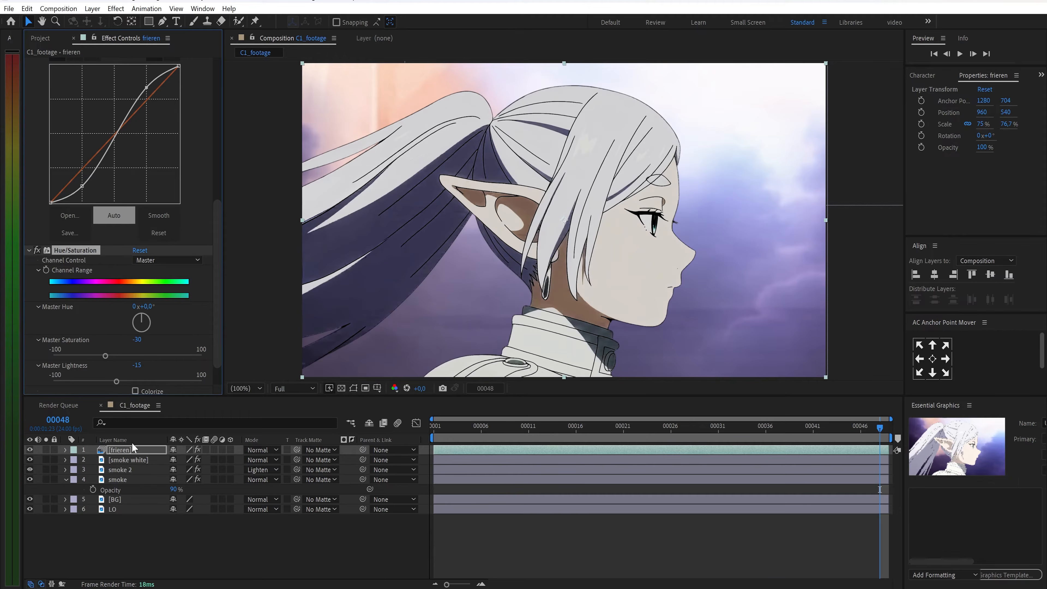
Step: Duplicate the frieren layer and rename the copy as char fix
key(ctrl+d)
right_click(129, 450)
click(156, 416)
text(cha)
key(Return)
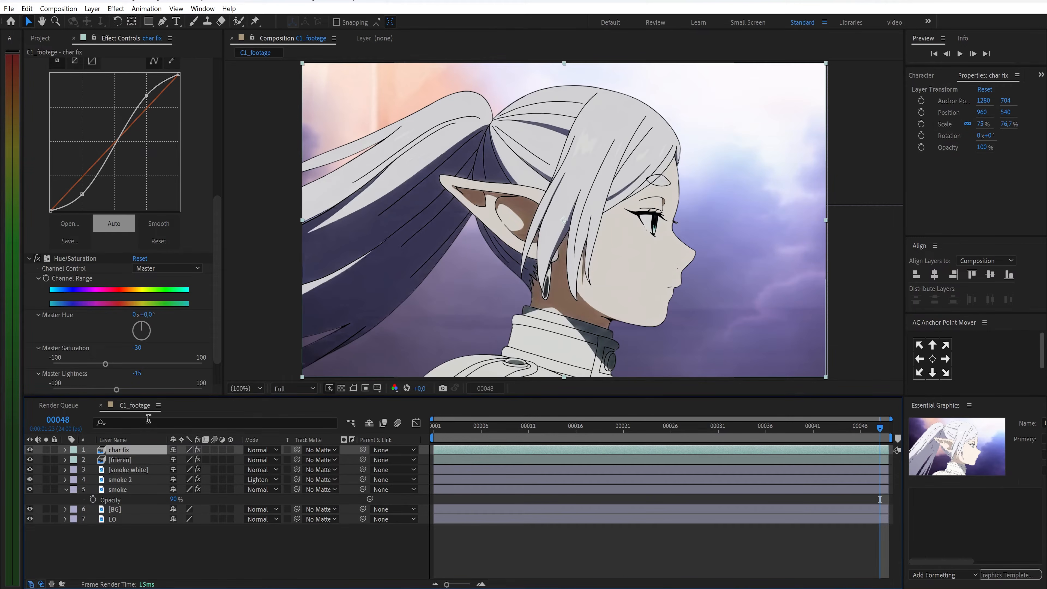
Step: Remove all effects from the char fix layer
click(78, 260)
key(ctrl+a)
key(Delete)
Step: Add a Fill effect to the char fix layer with the color 545081
key(ctrl+space)
text(fi)
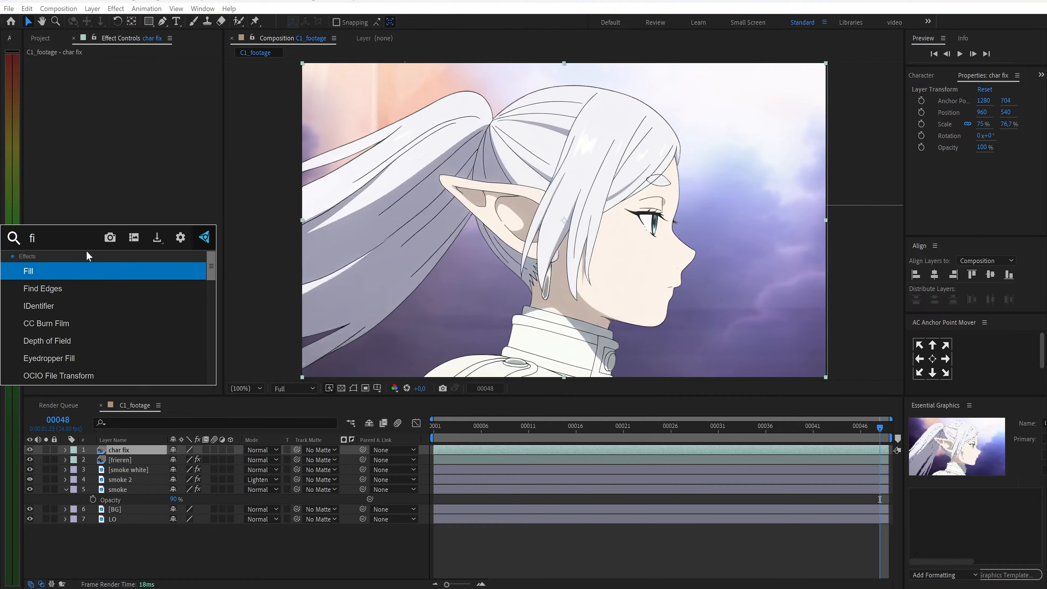
key(Return)
click(138, 92)
text(545081)
key(Return)
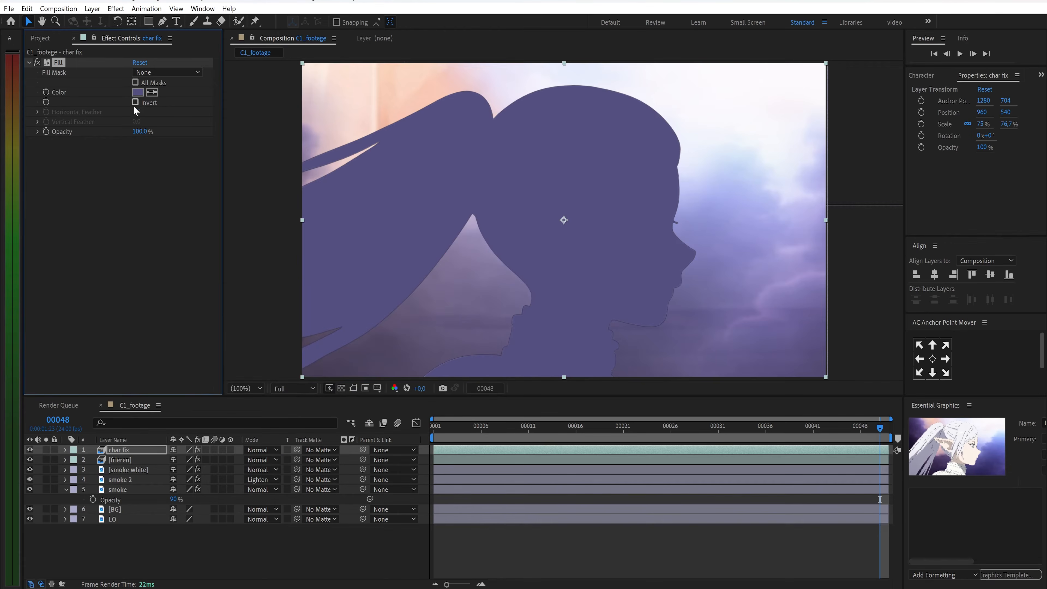
Step: Add Curves to the char fix layer, lowering the blue channel's highlight end and bending the green channel downward
key(ctrl+space)
text(cu)
key(Return)
click(148, 154)
click(157, 201)
drag(179, 192, 158, 222)
click(165, 151)
click(158, 187)
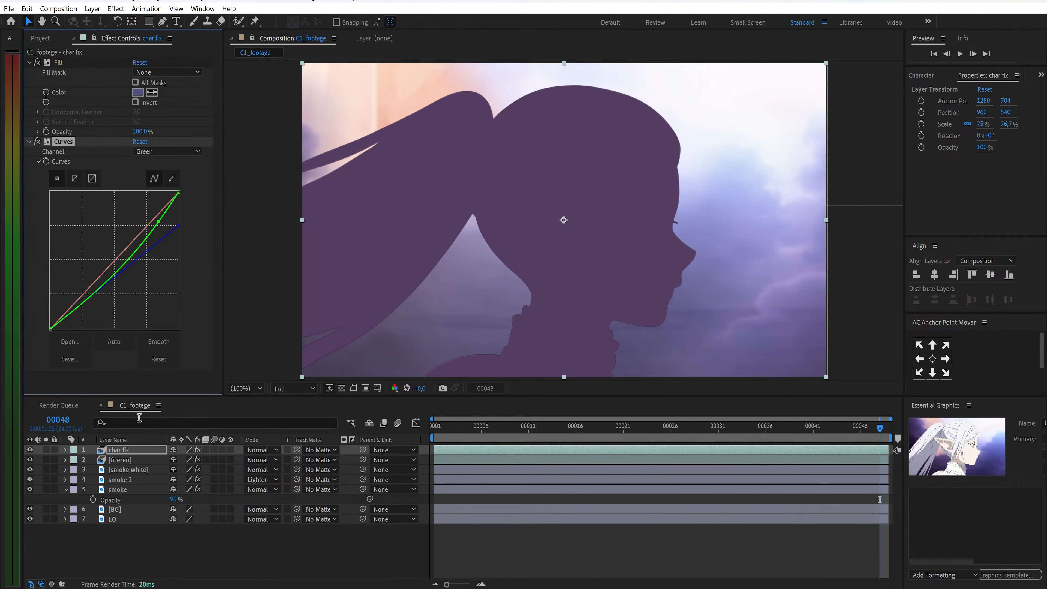
Step: Set the char fix layer's opacity to 70% and its blending mode to Multiply
click(142, 452)
text(t)
text(70)
key(Return)
click(262, 450)
click(312, 139)
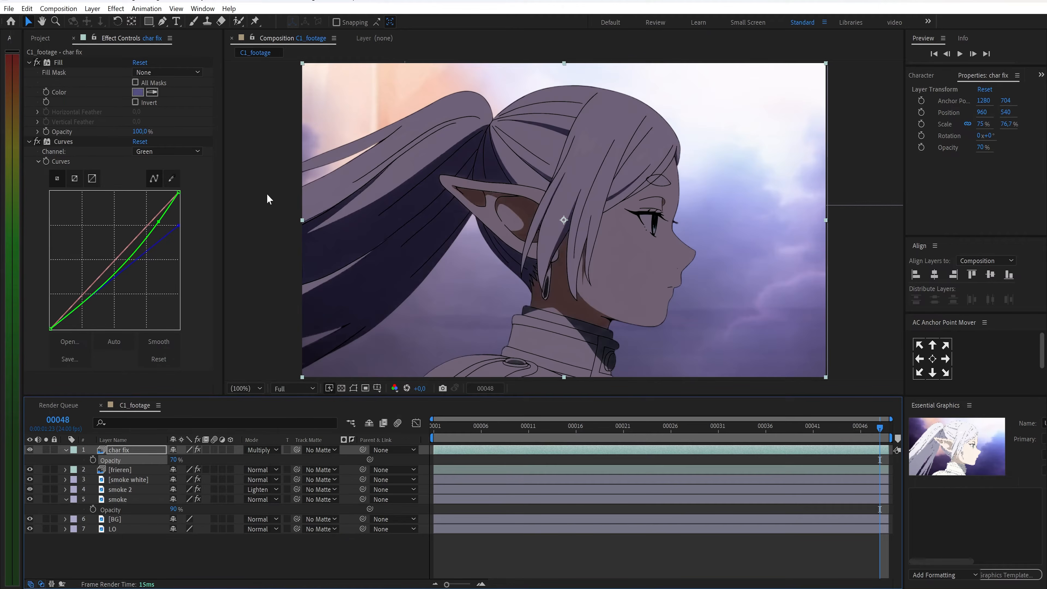
Step: Duplicate the char fix layer and set the copy's opacity to 50%
key(ctrl+d)
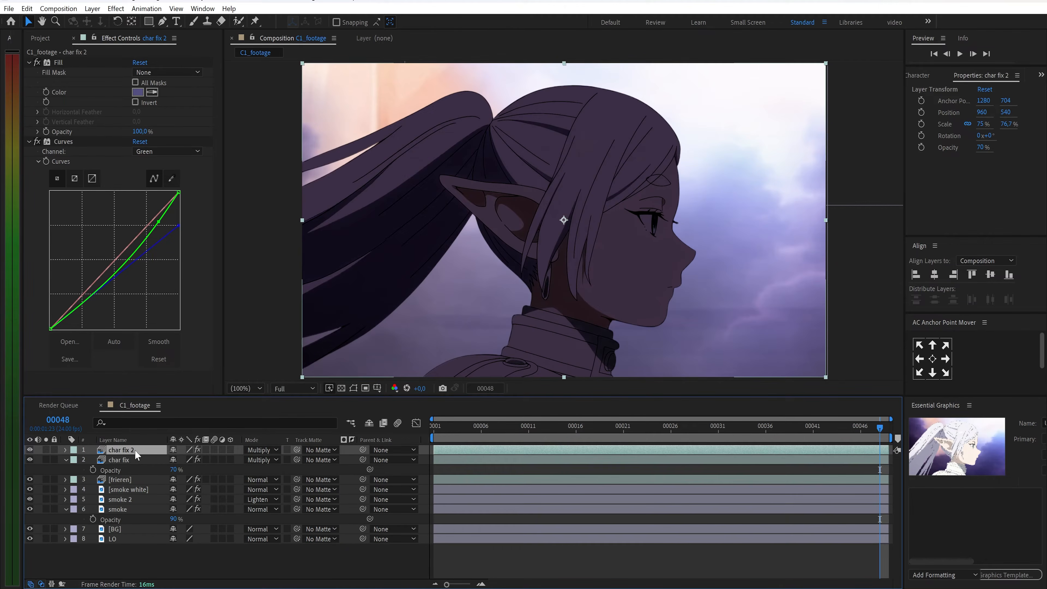
click(172, 460)
text(50)
key(Return)
Step: Set char fix 2's Fill color to dark purple 342D48 and delete its existing Curves effect
click(136, 94)
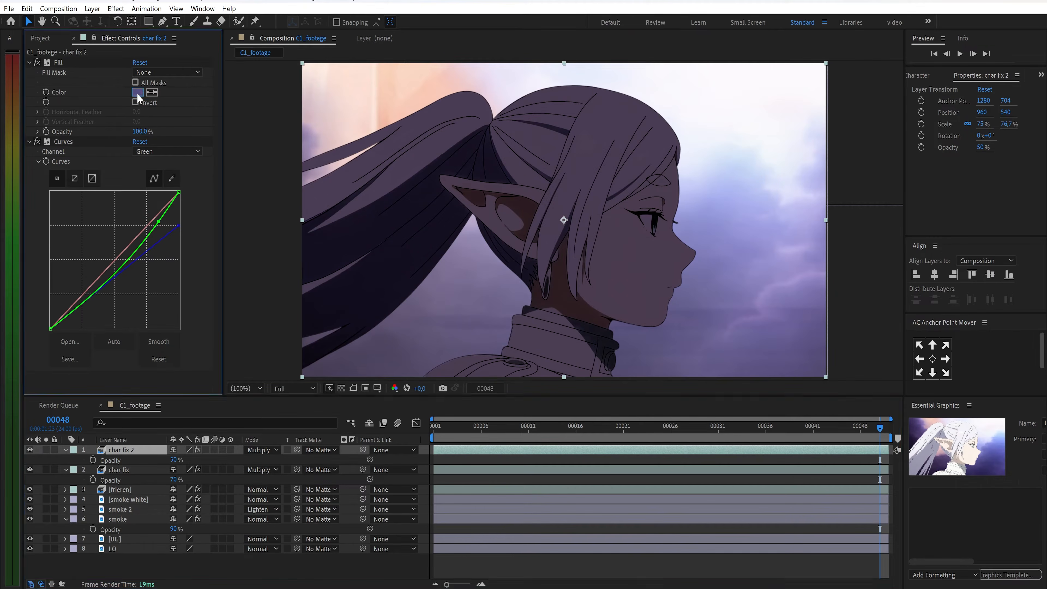
key(Escape)
click(69, 142)
key(Delete)
Step: Add a new Curves to char fix 2 with the black point moved to mid-input, and set the layer to Hard Light
key(ctrl+space)
text(cur)
key(Return)
drag(50, 329, 113, 329)
click(255, 452)
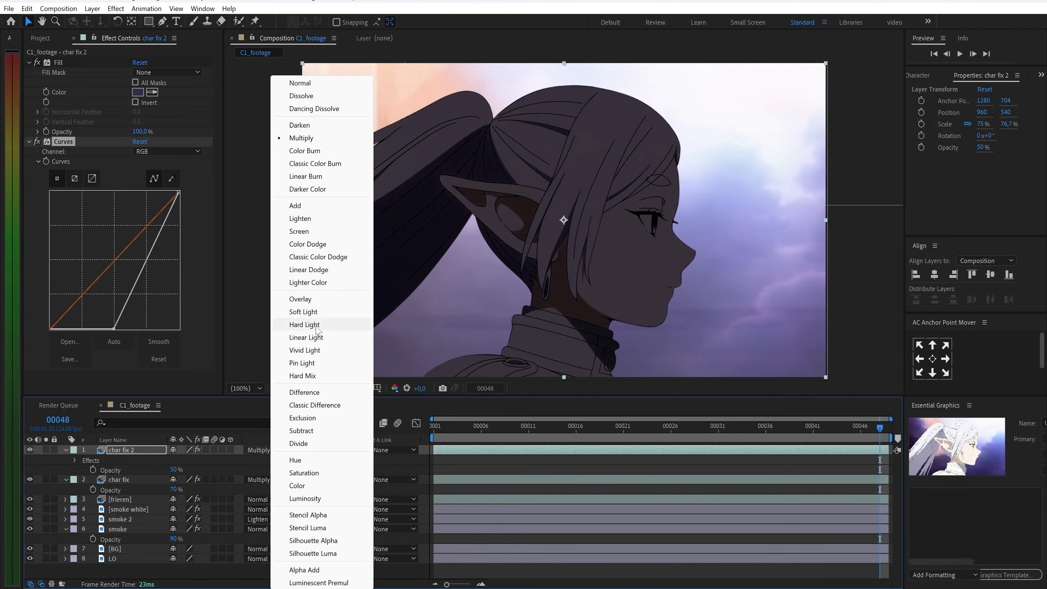
click(305, 324)
Step: Duplicate char fix 2 and set the new copy's blending mode to Overlay
key(ctrl+d)
click(262, 450)
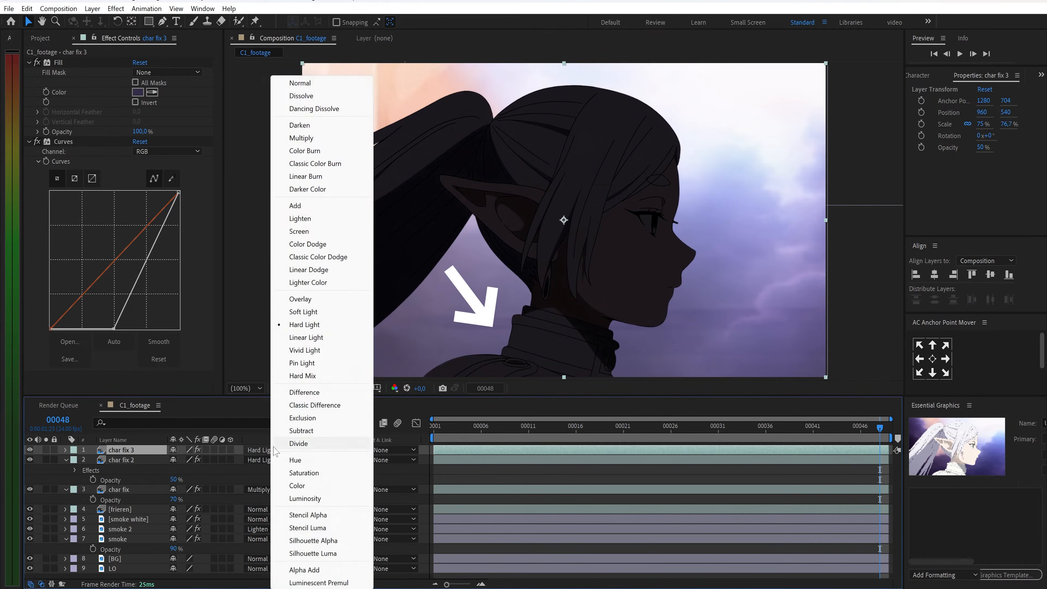
click(297, 302)
Step: Change char fix 3's Fill color to a light periwinkle blue and move its Curves white point to mid-input
click(137, 92)
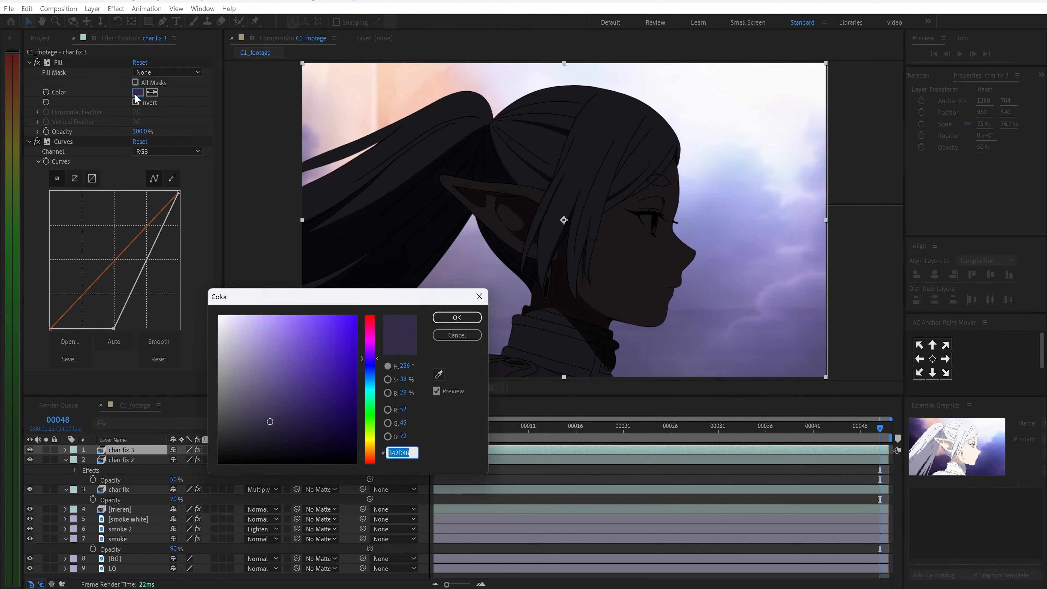
key(Return)
drag(178, 192, 113, 190)
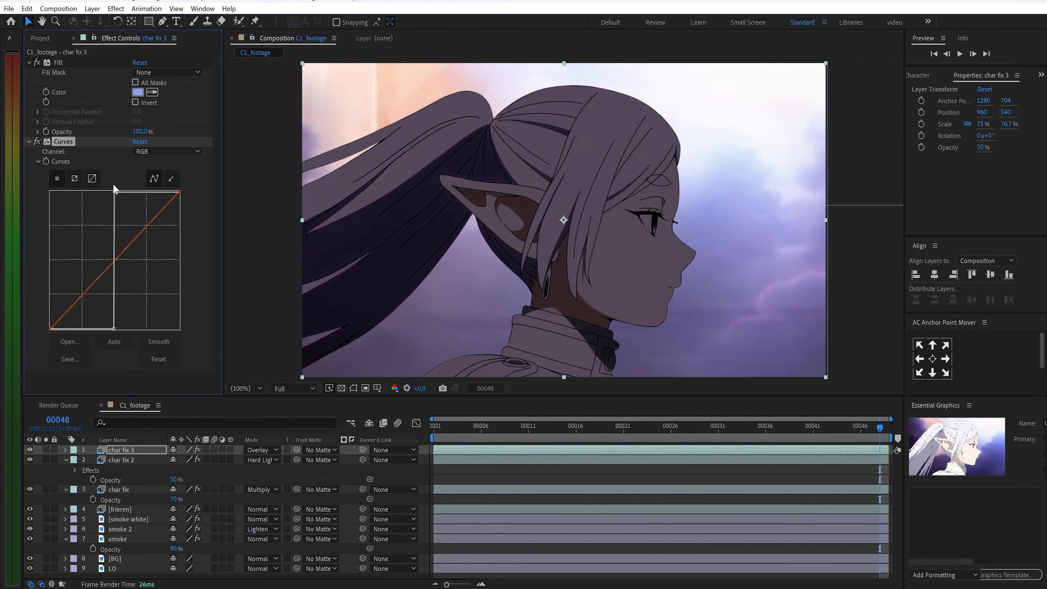
Step: Draw a closed Pen mask around the character's neck, collar and shoulders on the char fix 3 layer
key(g)
drag(485, 283, 476, 261)
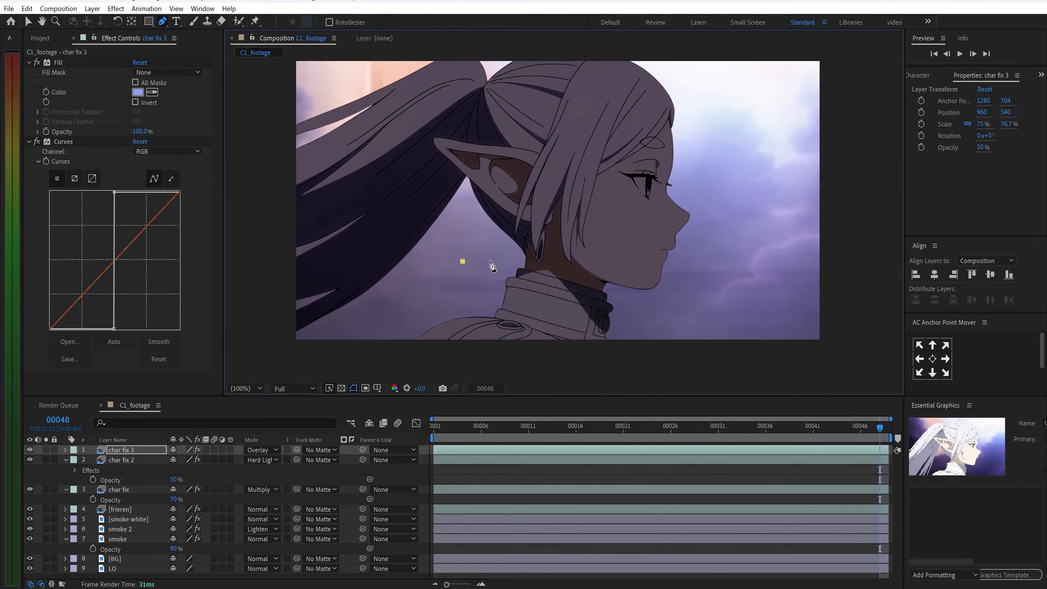
click(496, 262)
click(525, 265)
click(534, 267)
click(551, 271)
drag(562, 271, 568, 273)
click(623, 300)
click(629, 317)
click(622, 350)
click(602, 359)
drag(501, 370, 488, 372)
click(415, 361)
click(390, 354)
click(463, 261)
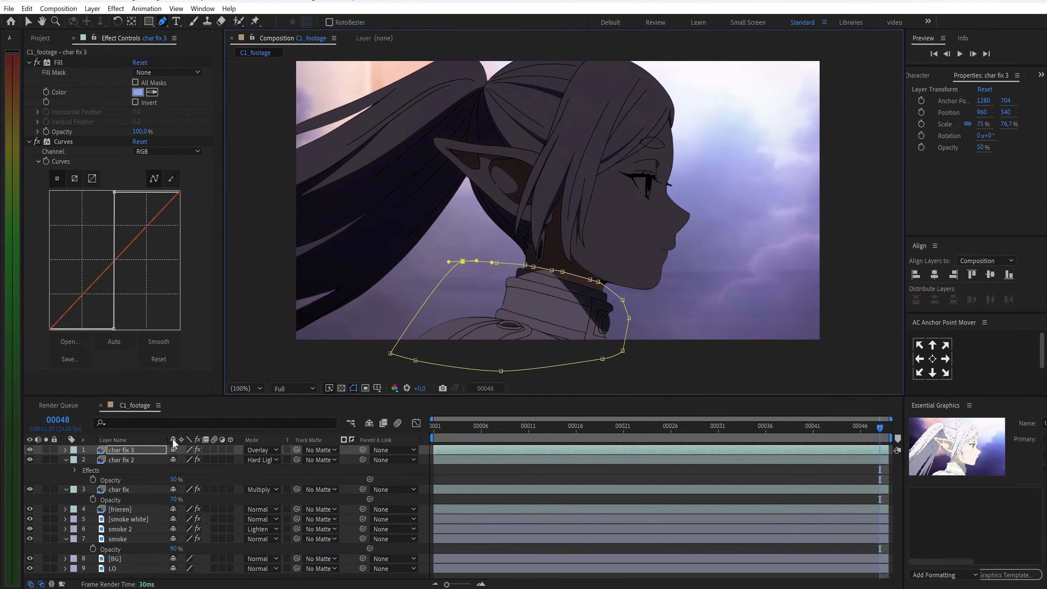
Step: Set the char fix 3 mask's feather to 100 pixels and return to the first frame
click(161, 450)
key(f)
click(184, 470)
text(100)
key(Return)
key(shift+slash)
key(Home)
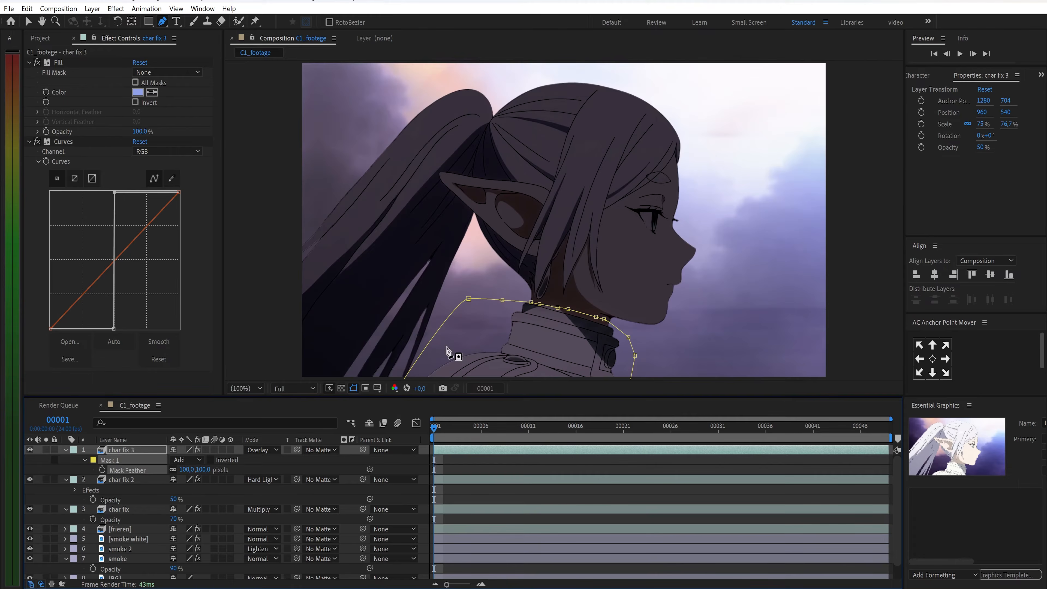
Step: Add the Stufff footage from the C1 folder to the composition between the frieren and smoke white layers
click(40, 37)
click(60, 222)
drag(73, 223, 130, 538)
Step: Add a Gaussian Blur with a blurriness of 20 to the Stufff layer
key(ctrl+space)
text(ga)
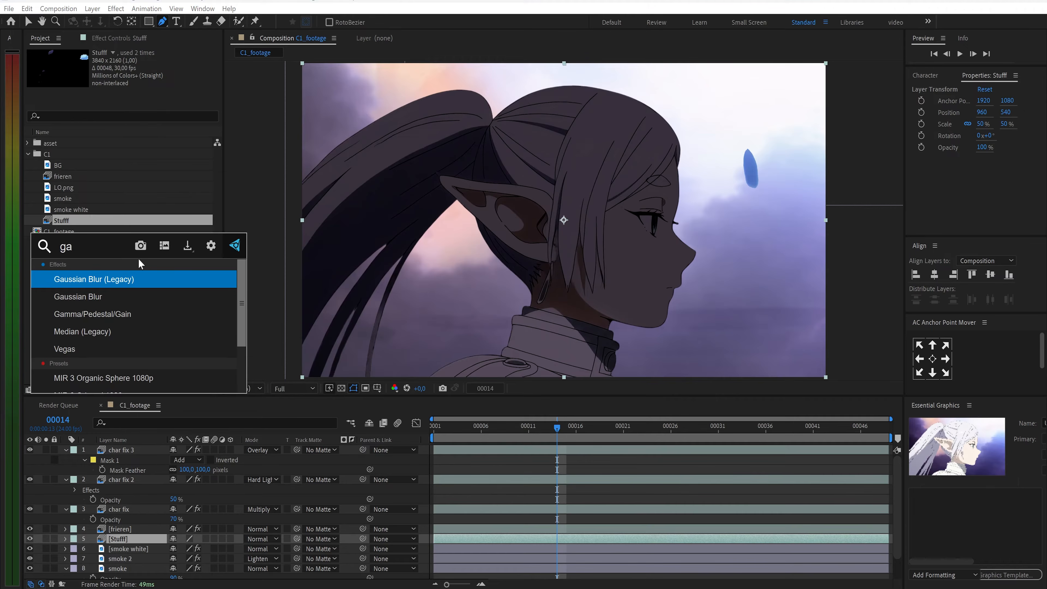
key(Down)
key(Return)
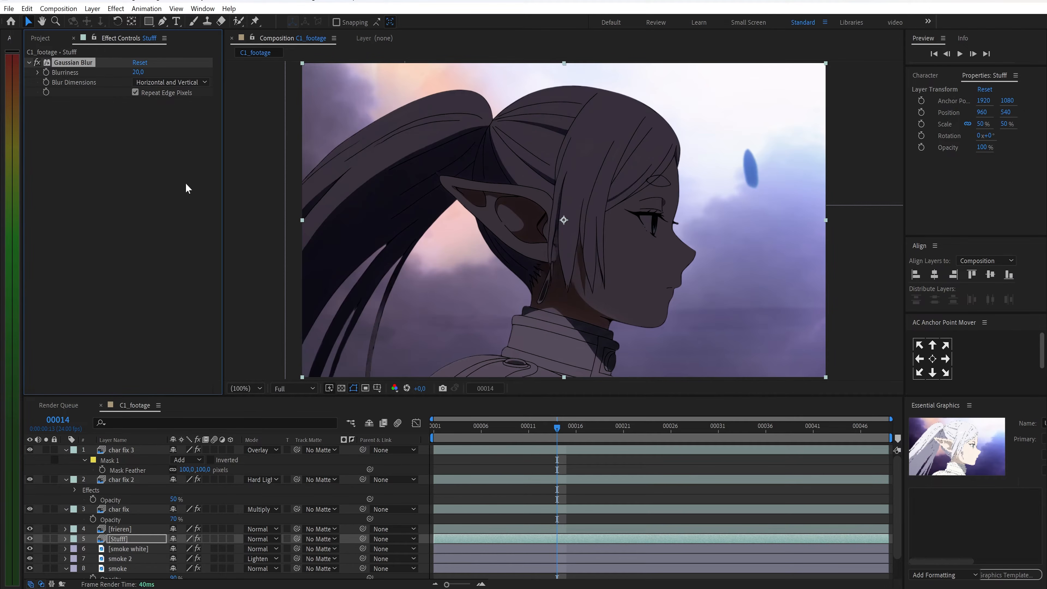
Step: Enable frame blending on the Stufff layer and scrub back to the first frame
click(206, 539)
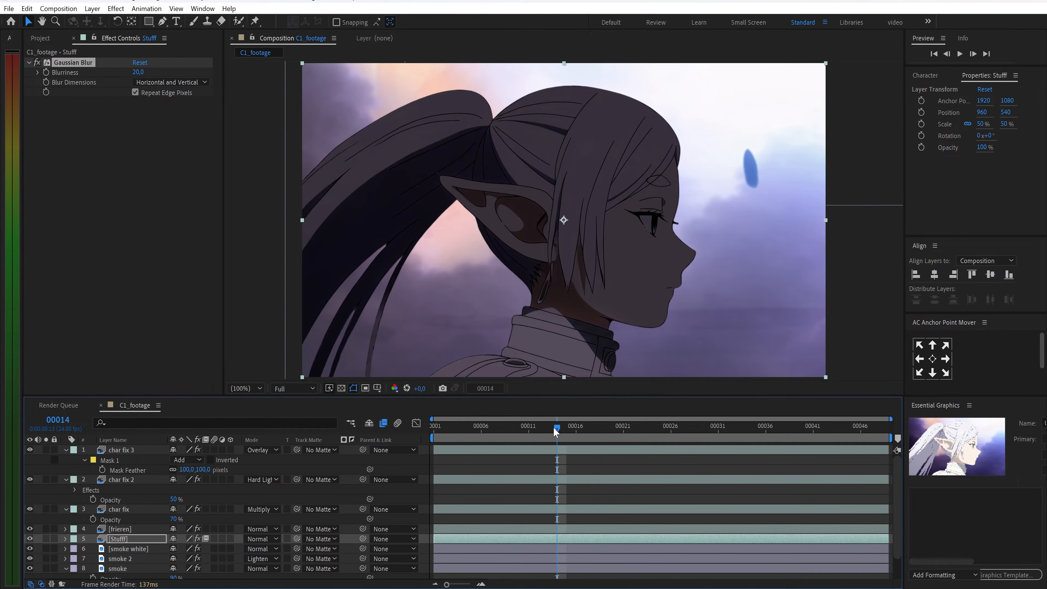
drag(554, 428, 419, 430)
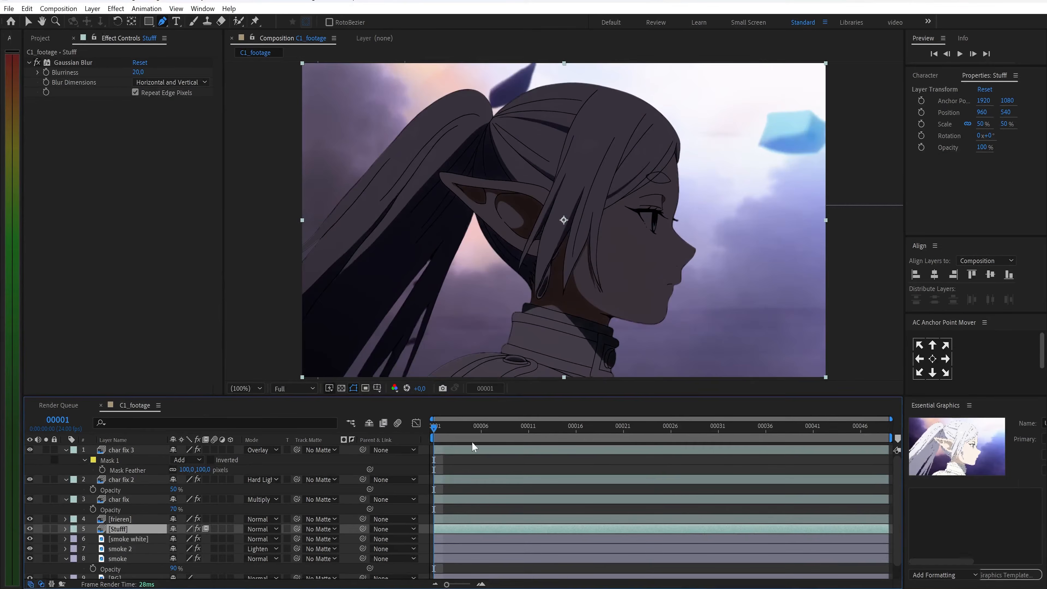
drag(470, 432, 433, 458)
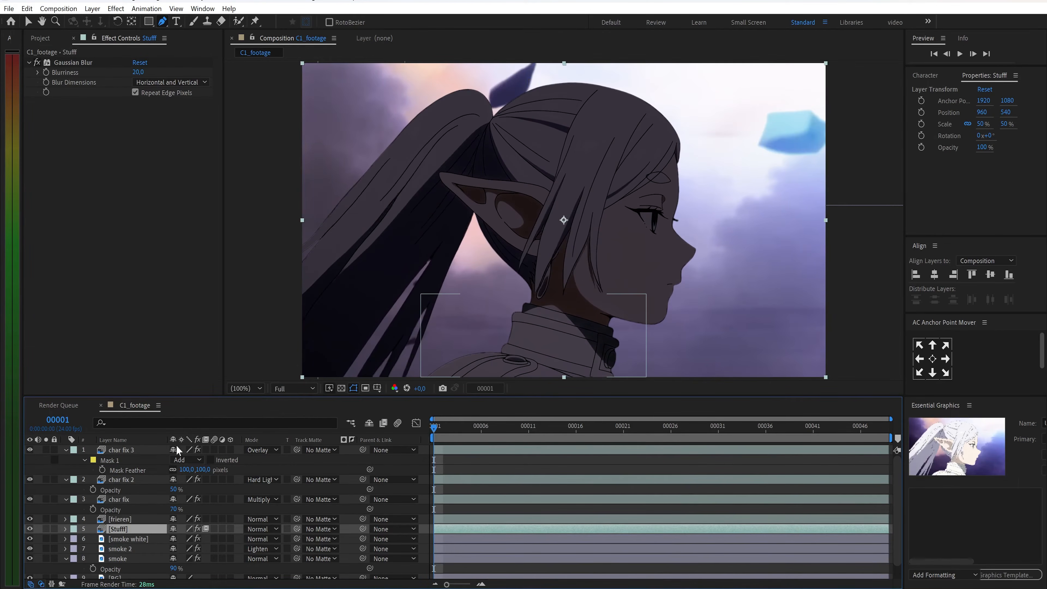
Step: Add a new adjustment layer above char fix 3 and apply Gradient Ramp to it
click(149, 451)
right_click(68, 462)
mouse_move(181, 322)
click(233, 417)
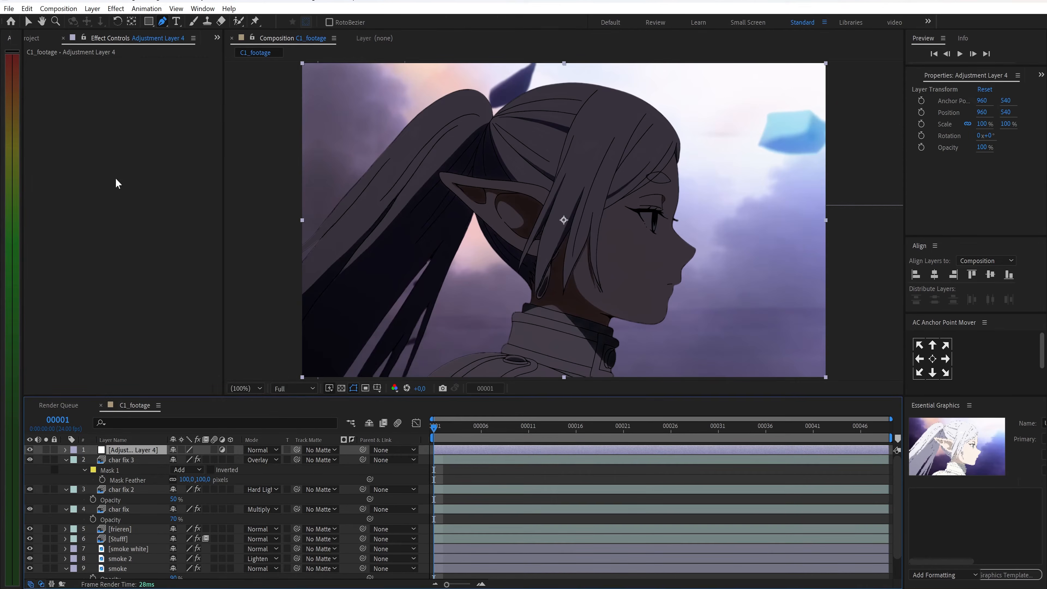
key(ctrl+space)
text(grad)
key(Down)
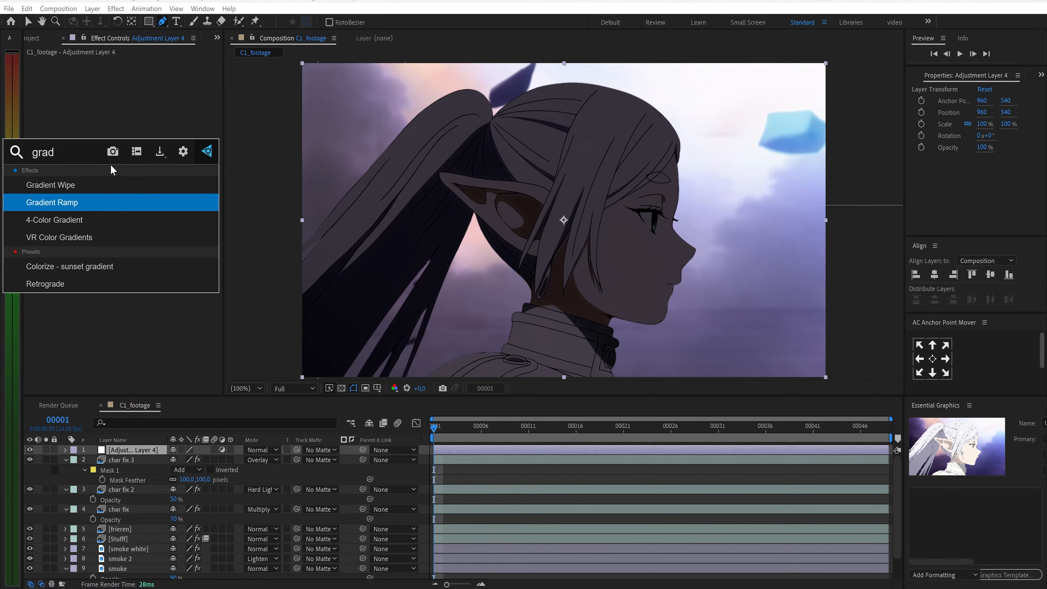
key(Return)
Step: Set the ramp's start color to periwinkle blue 92A6E0 and its end color to a near-black navy
click(138, 82)
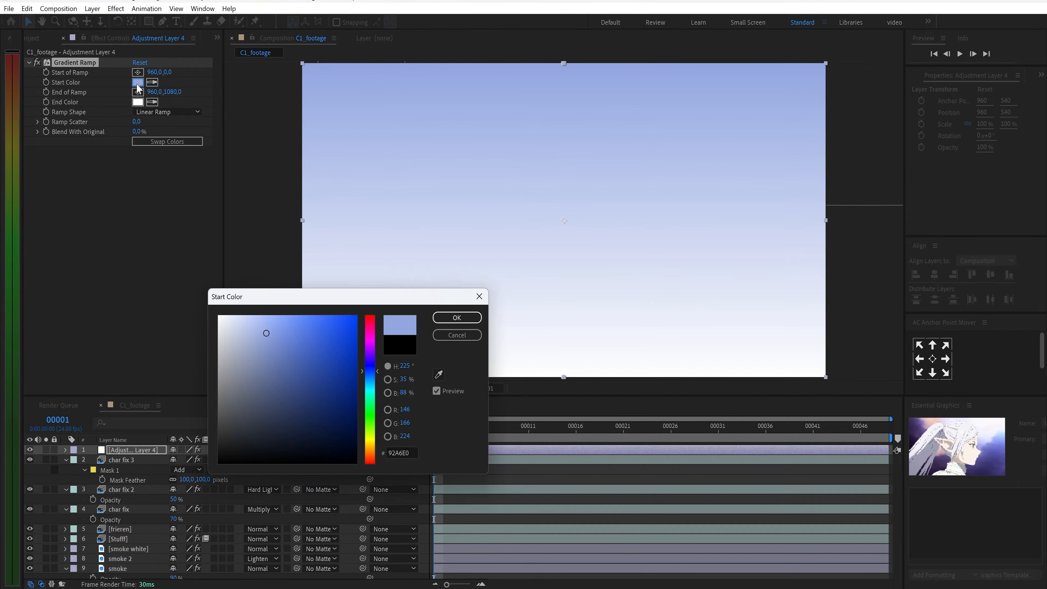
key(Return)
click(138, 102)
key(Return)
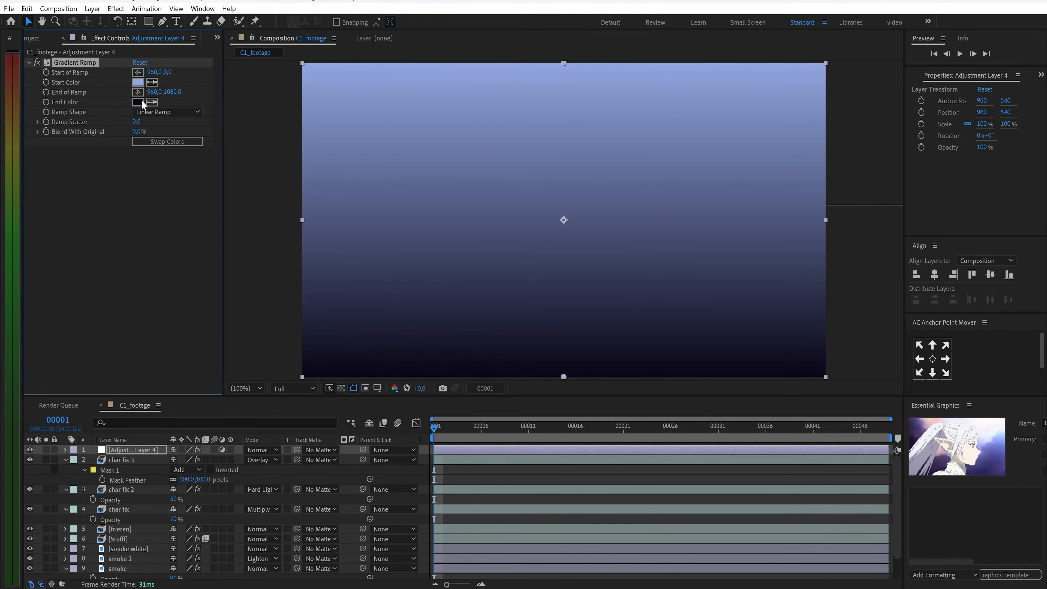
Step: Set the gradient's start of ramp to 1016, -3 and its end of ramp to 600, 460
click(151, 73)
key(Return)
click(155, 92)
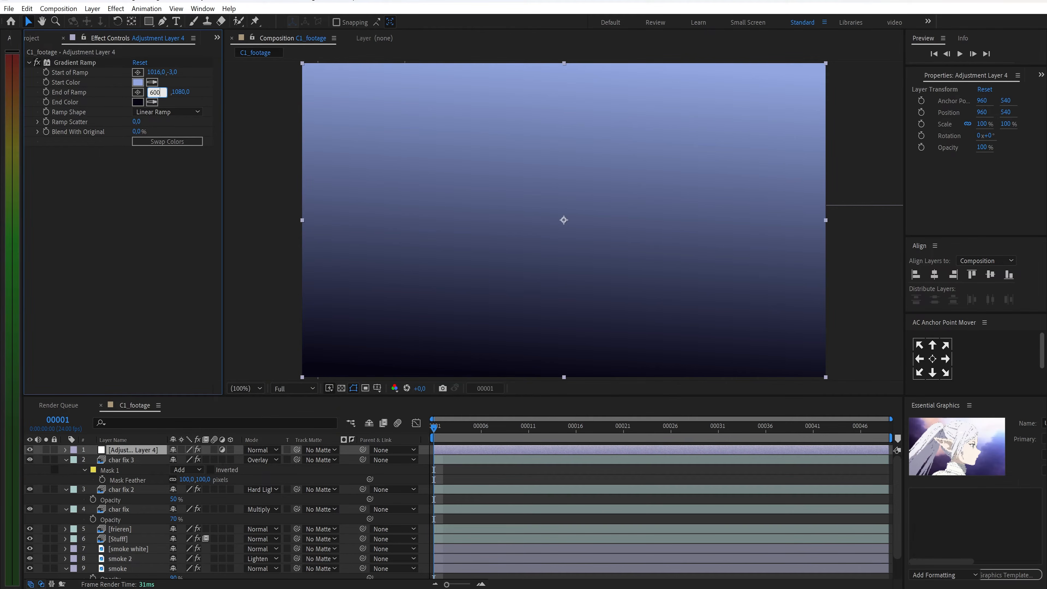
text(600)
key(Return)
text(460)
key(Return)
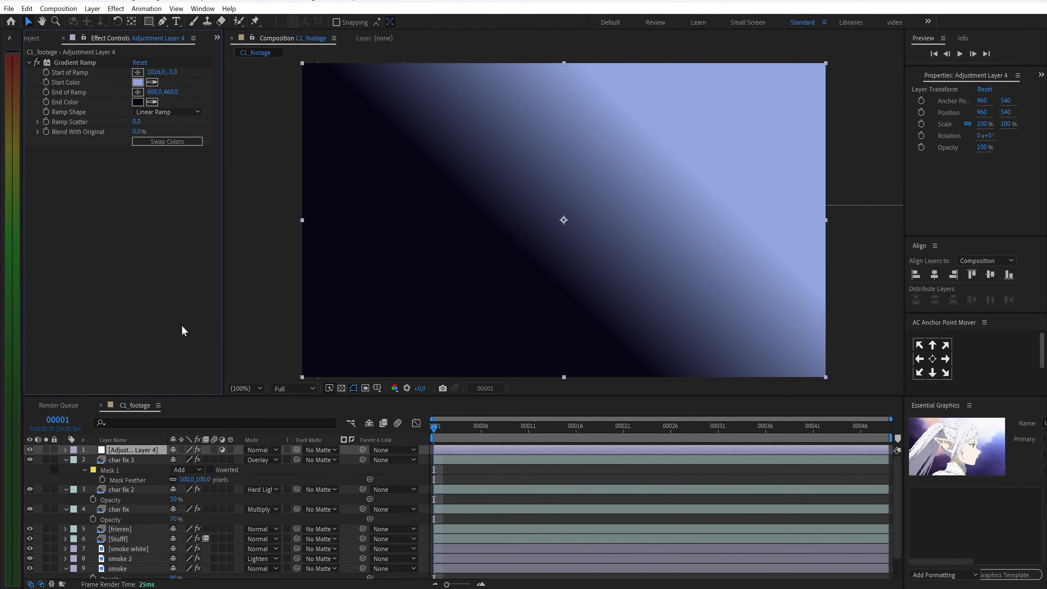
Step: Change the gradient adjustment layer's blend mode to Overlay and its opacity to 50%
click(263, 450)
click(310, 298)
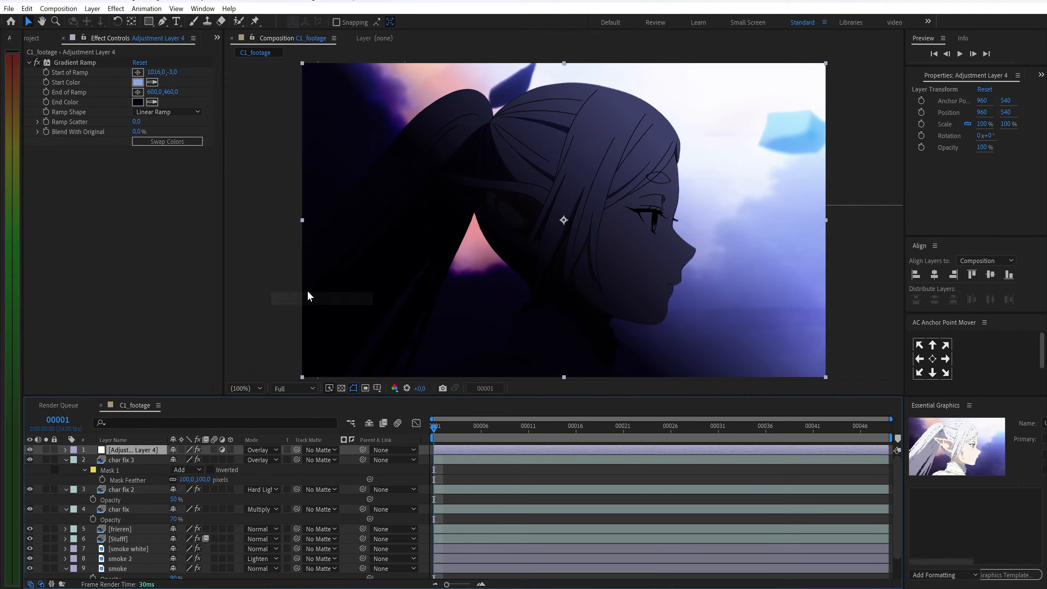
key(t)
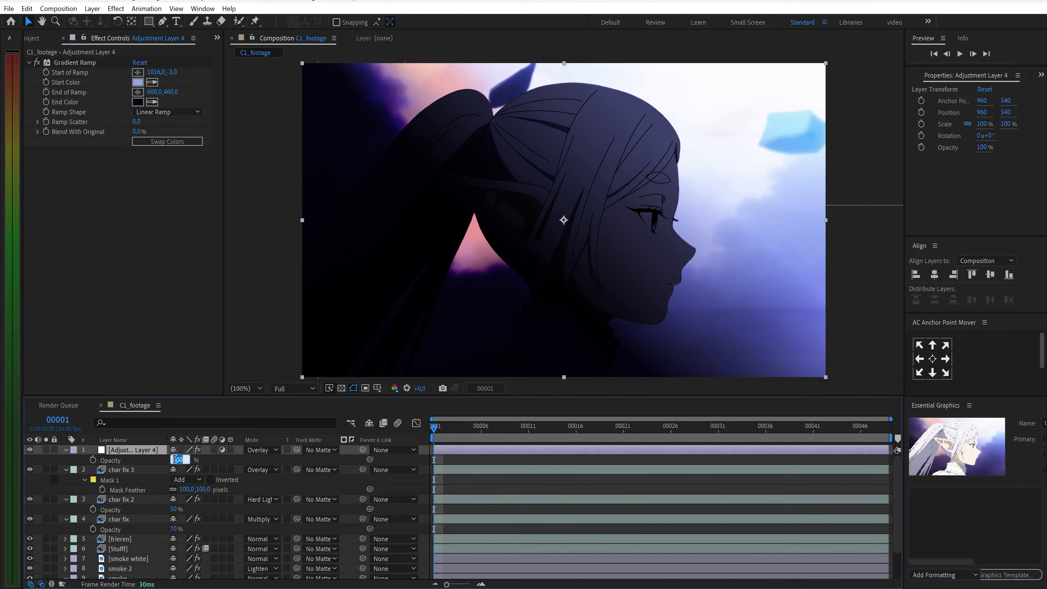
text(50)
key(Return)
Step: Duplicate the gradient adjustment layer and give the copy the start color B8E3FE with a Radial Ramp shape
key(ctrl+d)
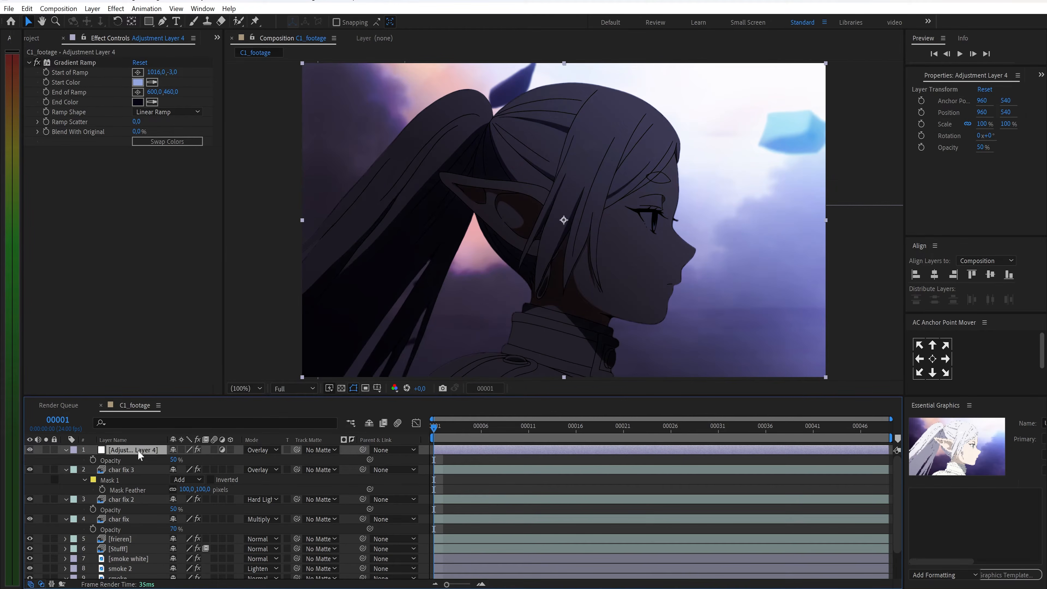
click(137, 82)
key(ctrl+v)
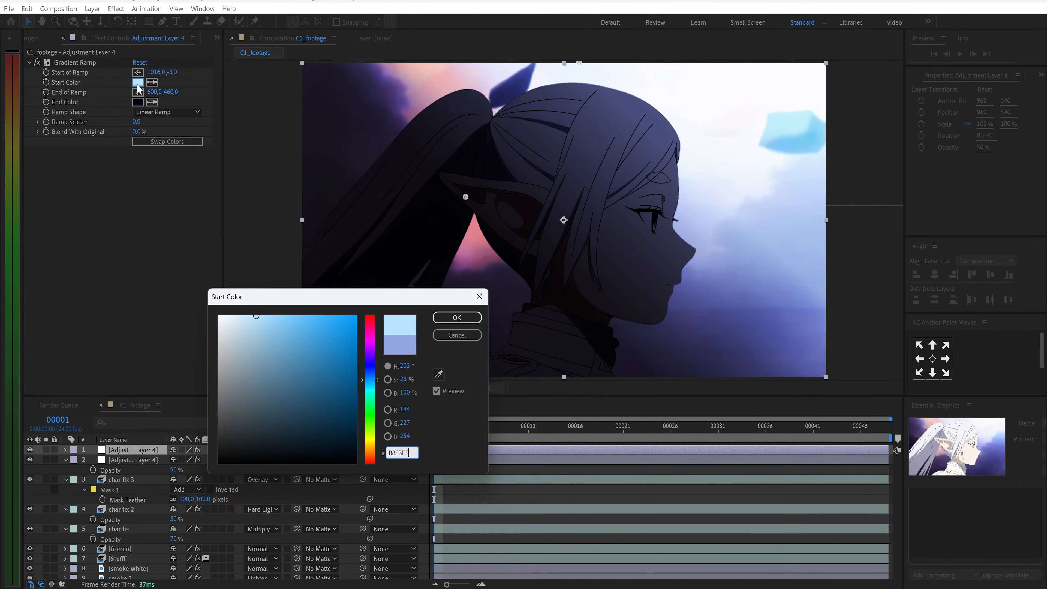
key(Return)
click(165, 111)
click(153, 136)
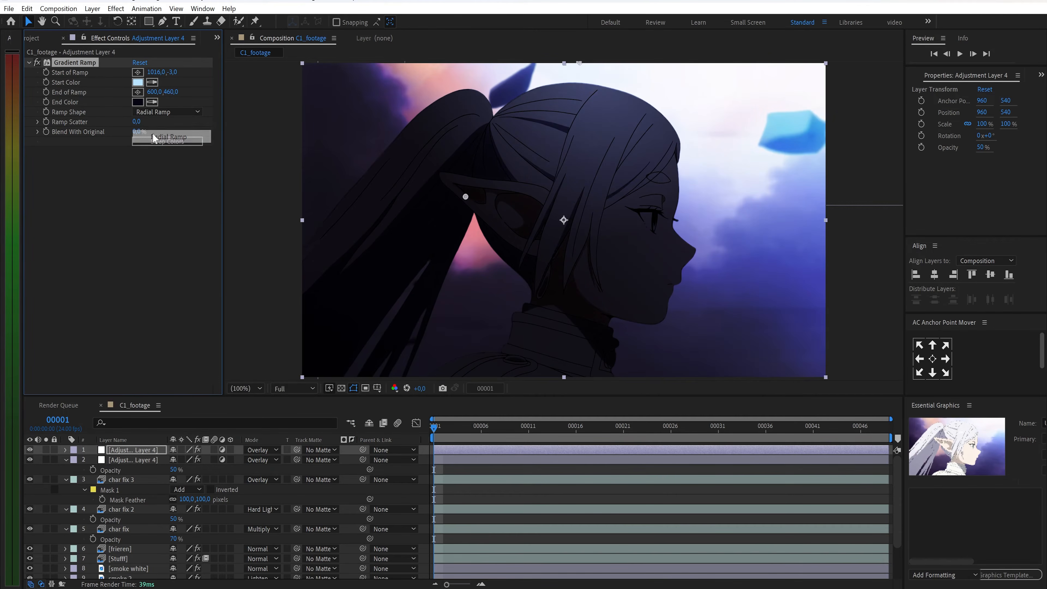
Step: Set the radial gradient's start of ramp to 1616, -3 and its end of ramp to 1100, 830
click(153, 72)
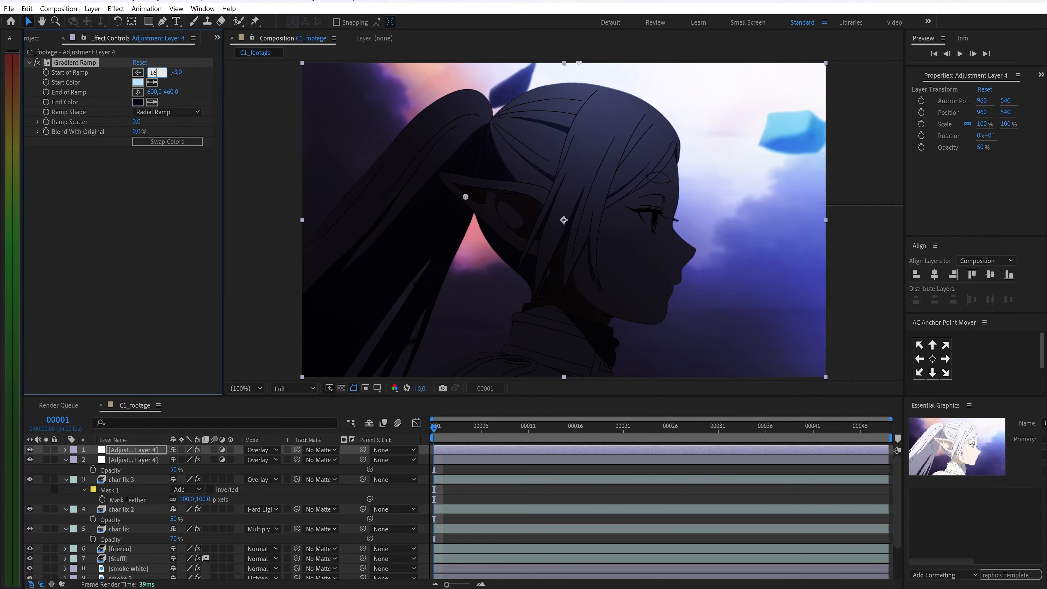
key(Return)
click(153, 93)
text(1)
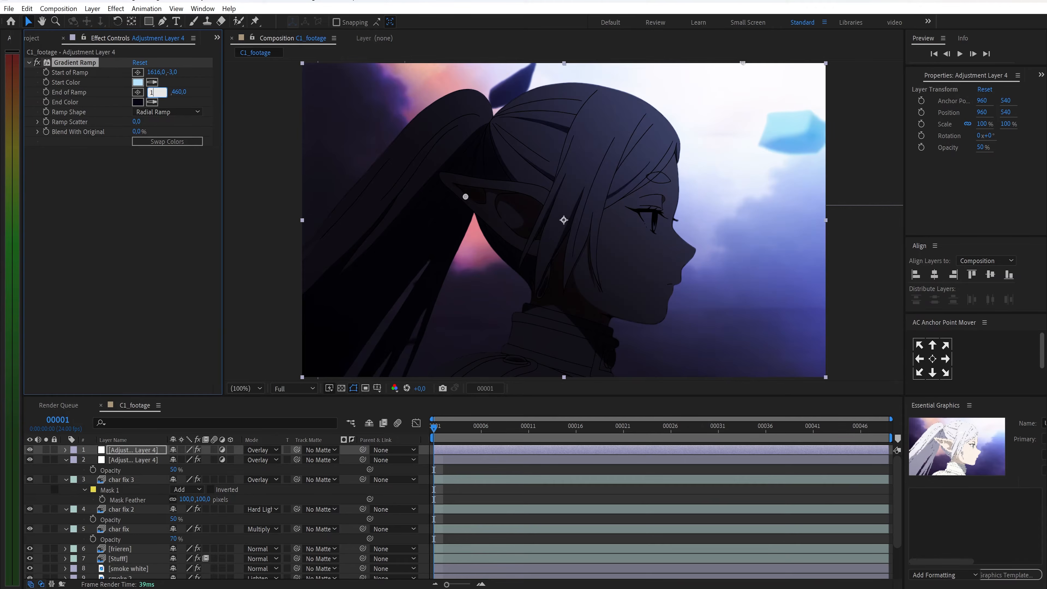
text(100)
key(Return)
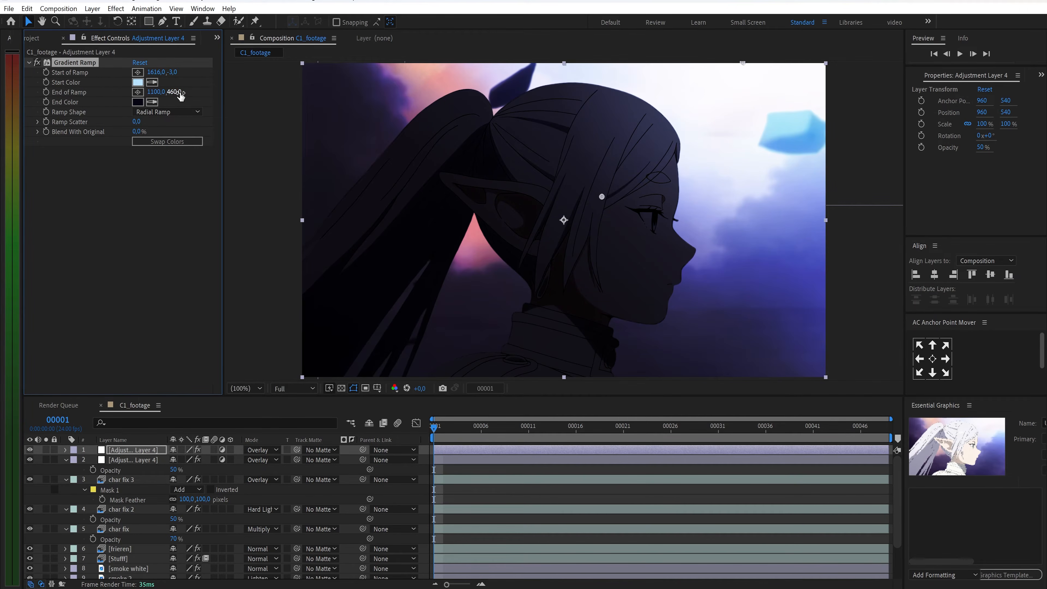
text(830)
key(Return)
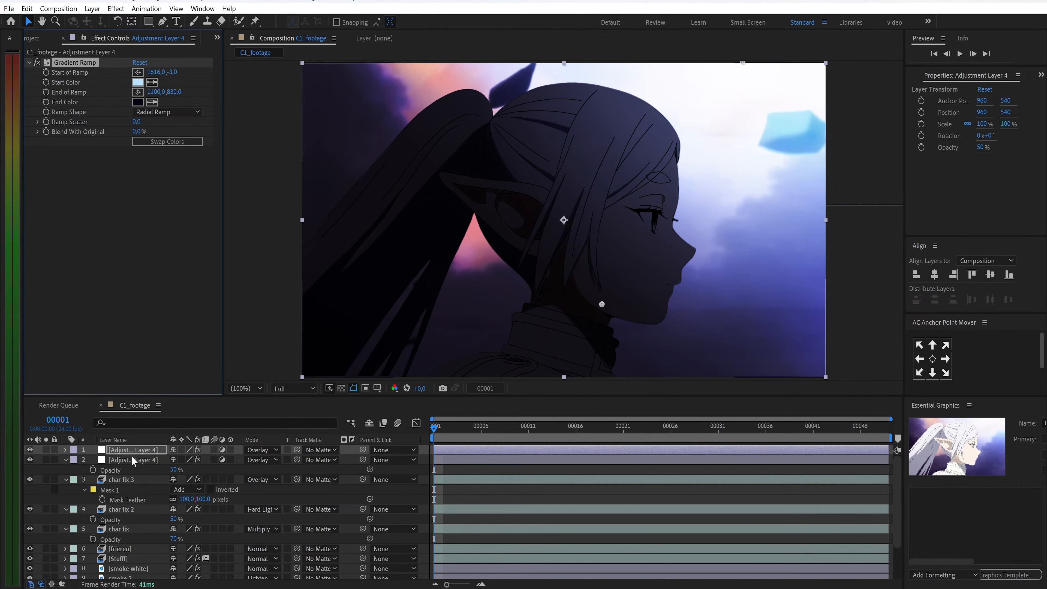
Step: Set the radial gradient layer's opacity to 40% and its blend mode to Add
text(t)
text(40)
key(Return)
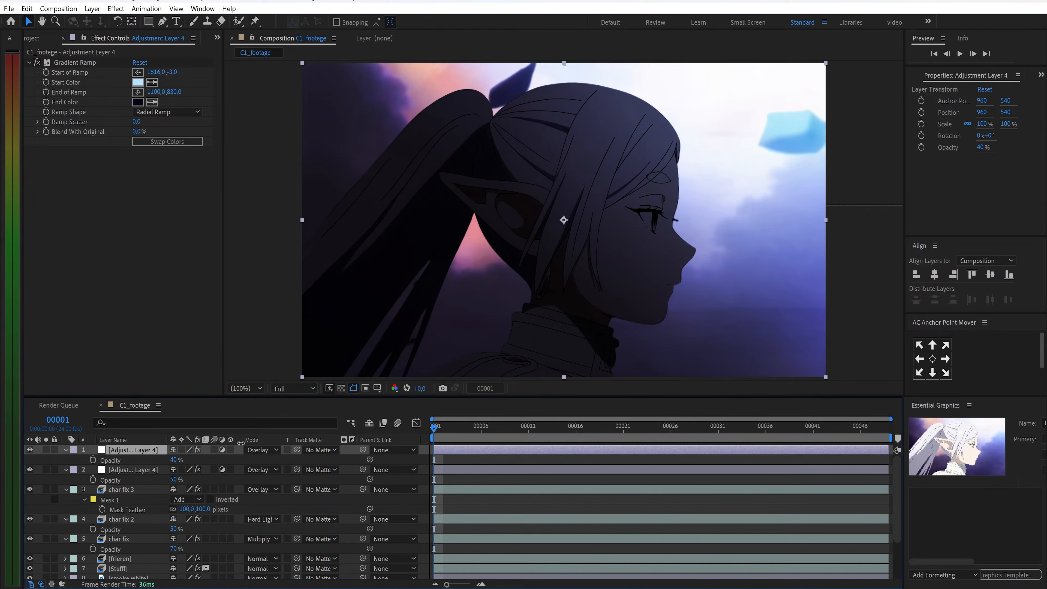
click(262, 450)
click(312, 206)
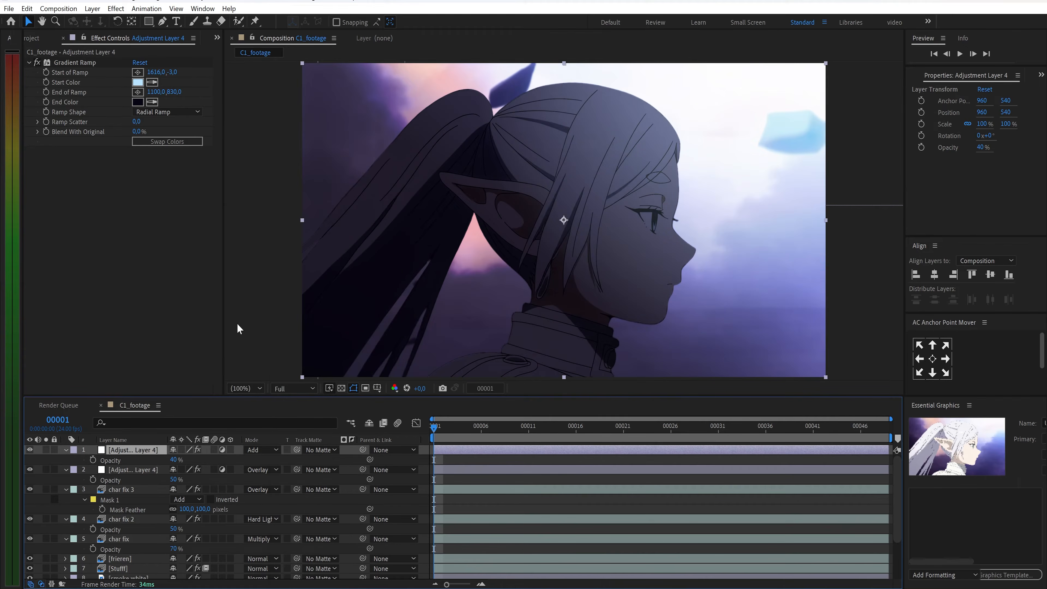
Step: Duplicate the radial gradient layer and lighten the copy's start color to CCE9FB
key(ctrl+d)
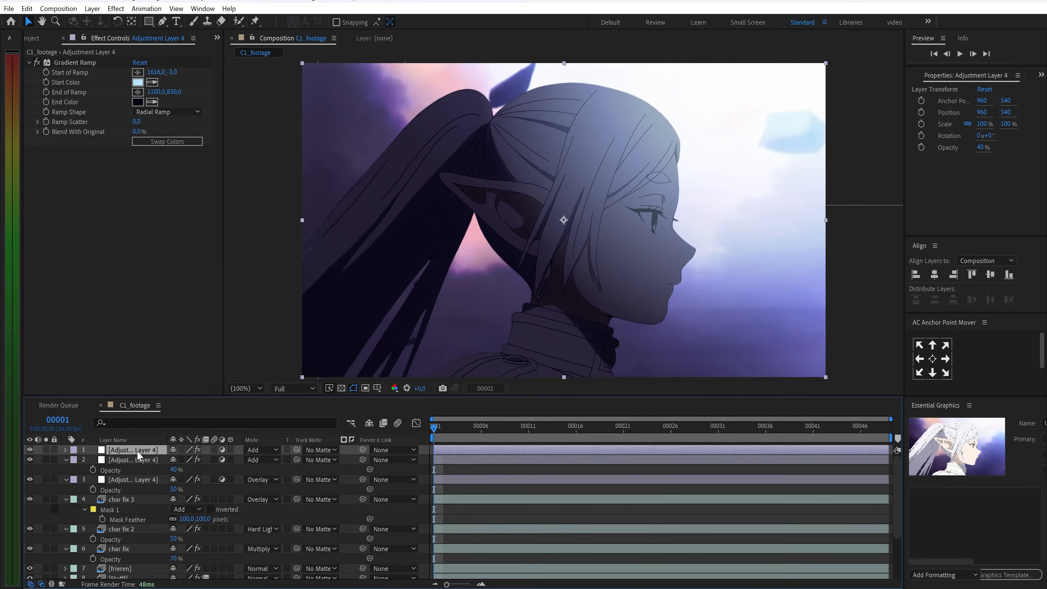
click(138, 83)
click(246, 317)
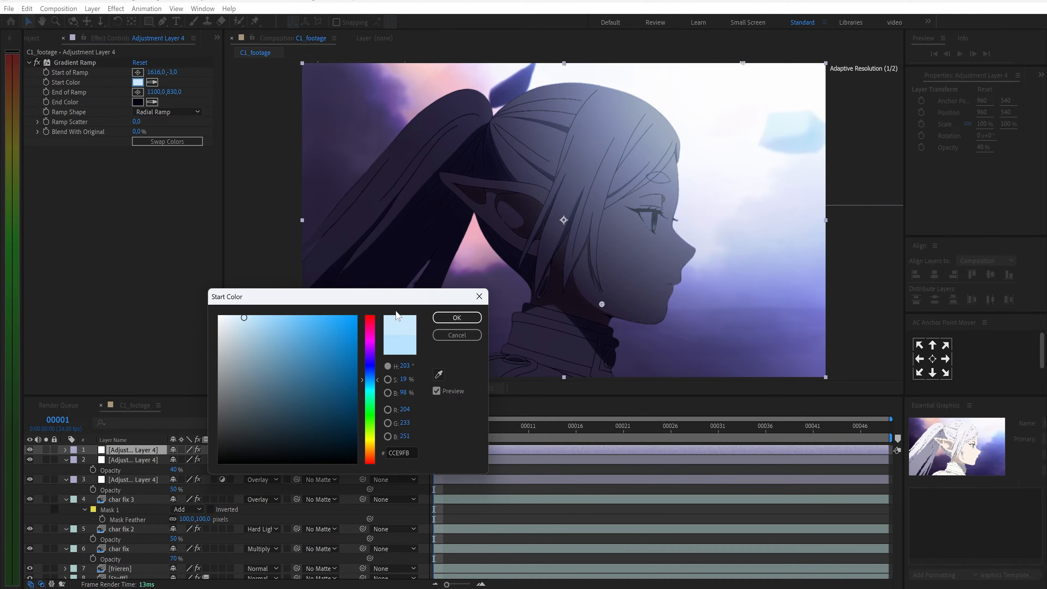
click(440, 318)
Step: Draw a closed Pen mask on the new gradient copy around the crown of the head and the bright upper-right sky
click(162, 22)
click(552, 94)
click(671, 170)
click(754, 194)
click(836, 201)
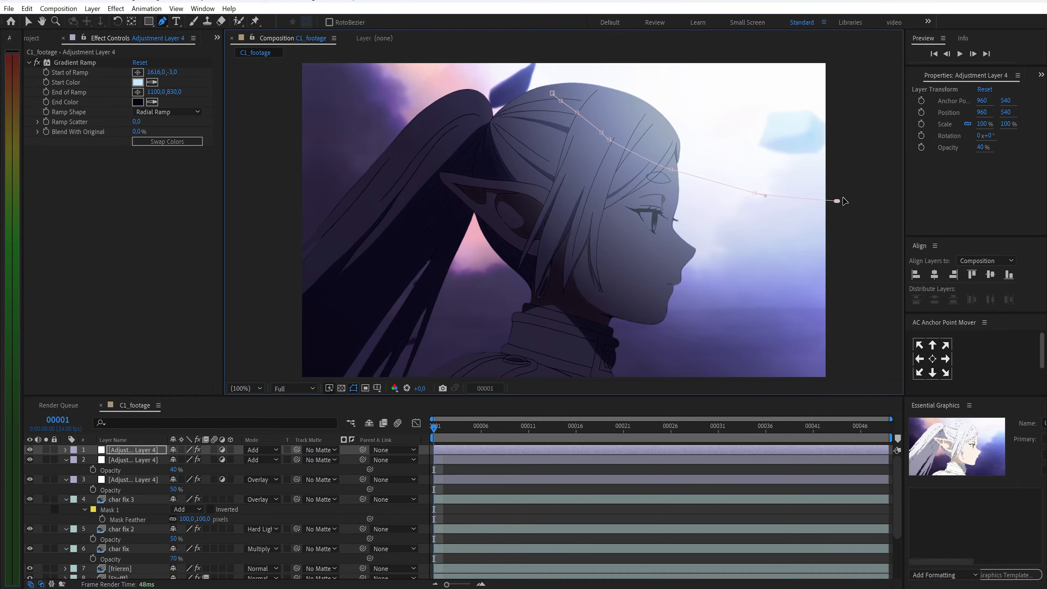
click(833, 80)
scroll(829, 83, up, 1)
click(832, 76)
click(554, 69)
click(551, 112)
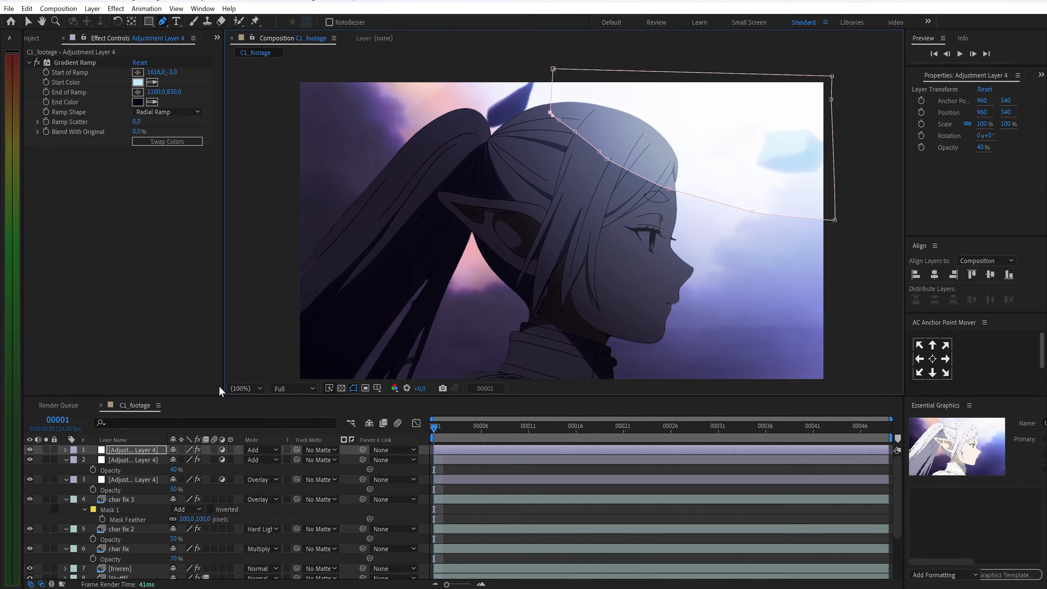
Step: Feather the new mask by 20 pixels and set the masked gradient layer's opacity to 35%
key(v)
key(f)
click(186, 470)
text(20)
key(Return)
text(t)
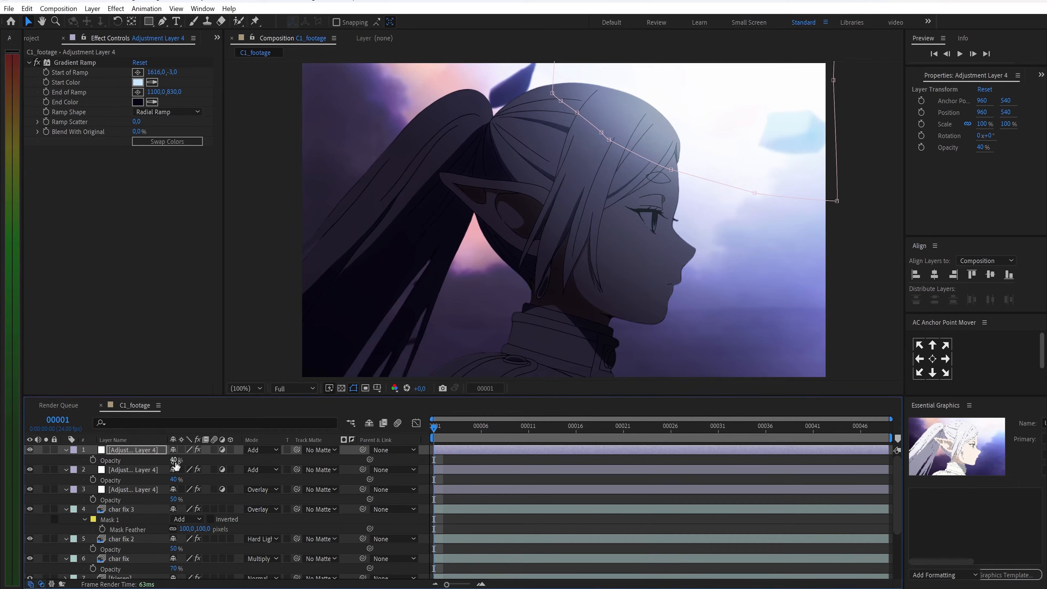
text(35)
key(Return)
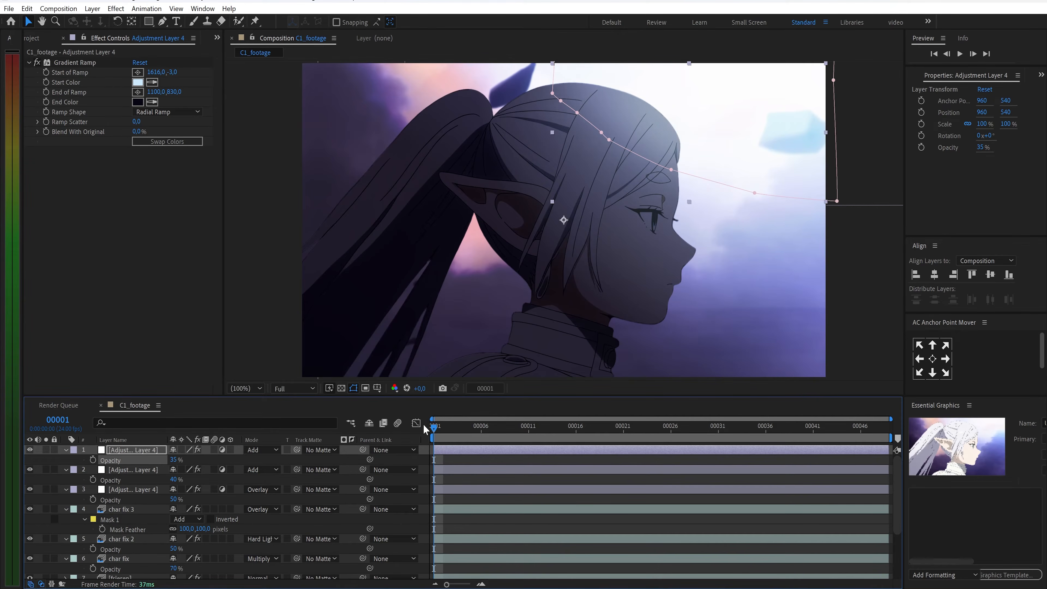
key(space)
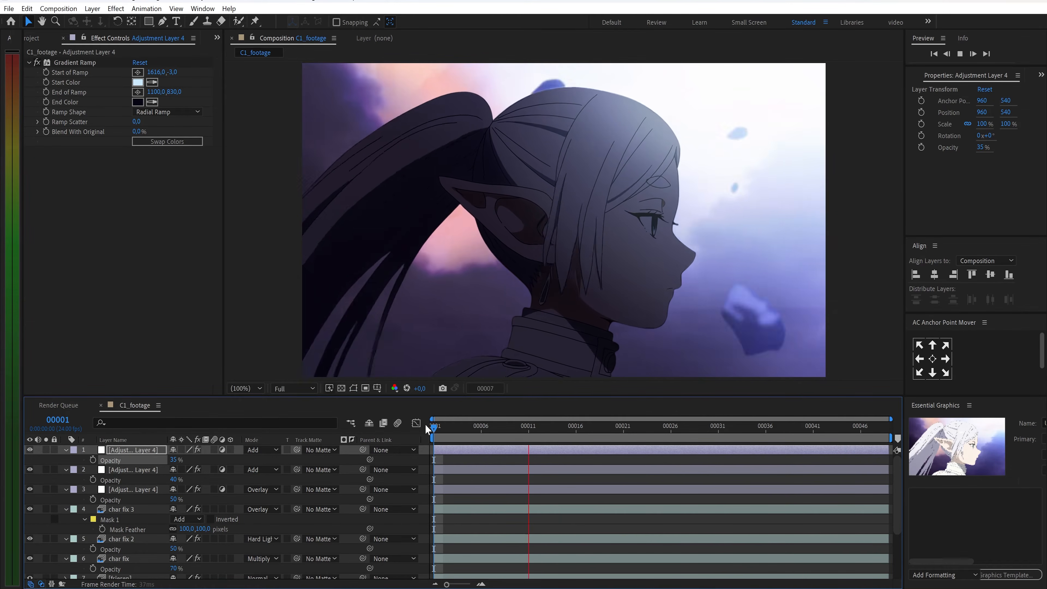
Step: Create a 1920x1080, 30 fps composition named C1_final lasting 60 frames and place C1_footage in it
key(ctrl+k)
text(C1)
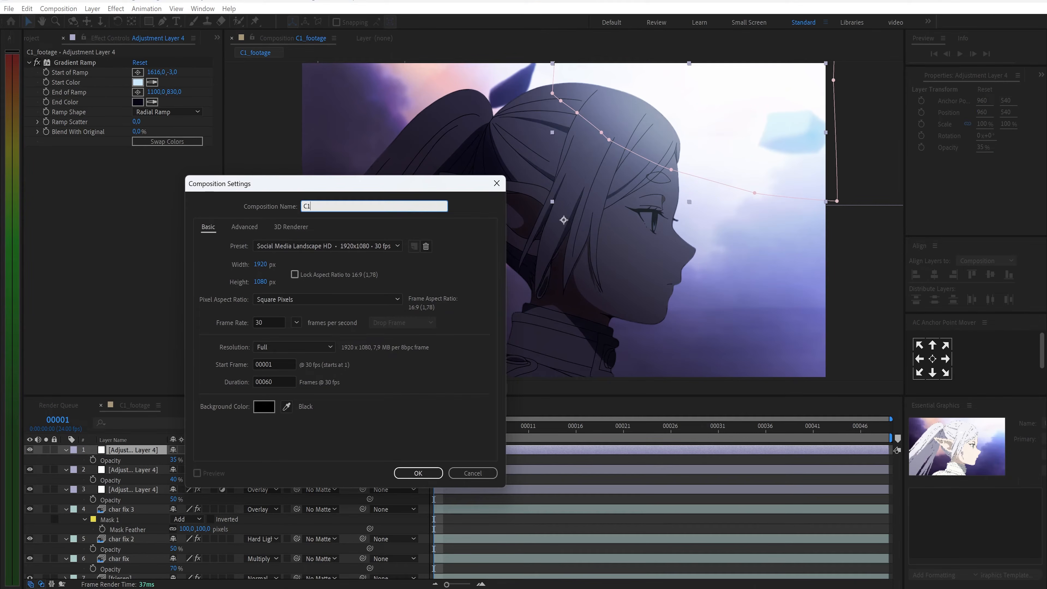
key(Return)
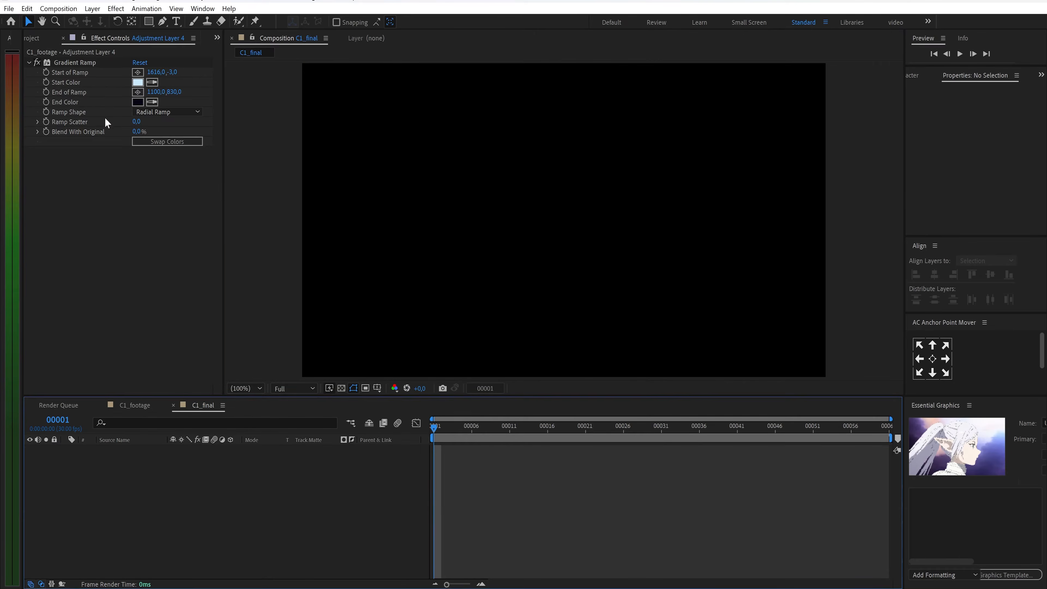
click(33, 40)
click(66, 242)
drag(66, 243, 140, 458)
Step: Add an adjustment layer above C1_footage and apply a Fast Box Blur with a blur radius of 2
right_click(148, 467)
mouse_move(241, 334)
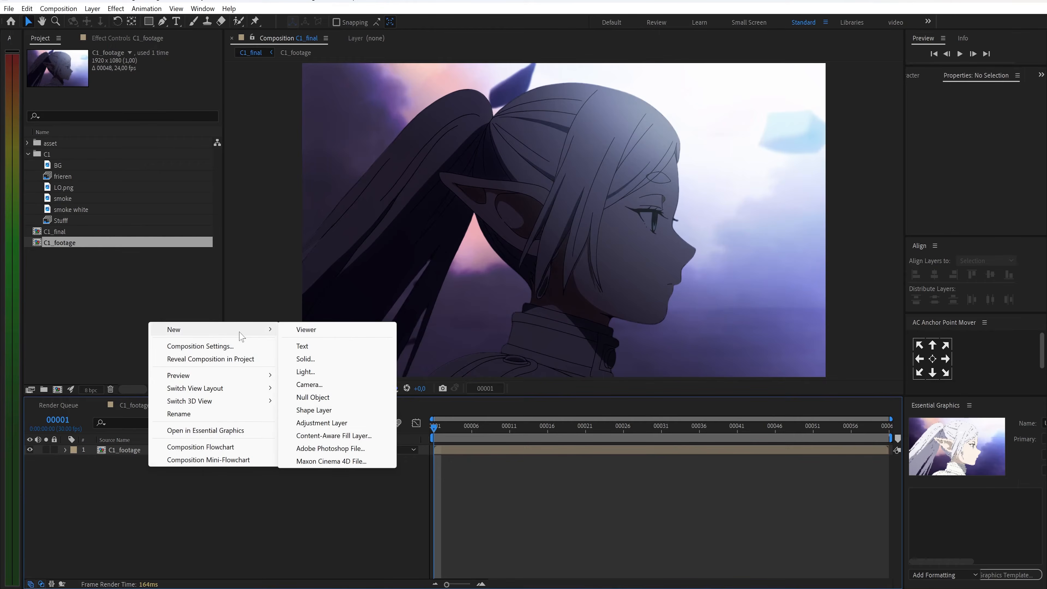
click(321, 423)
key(ctrl+space)
text(fas)
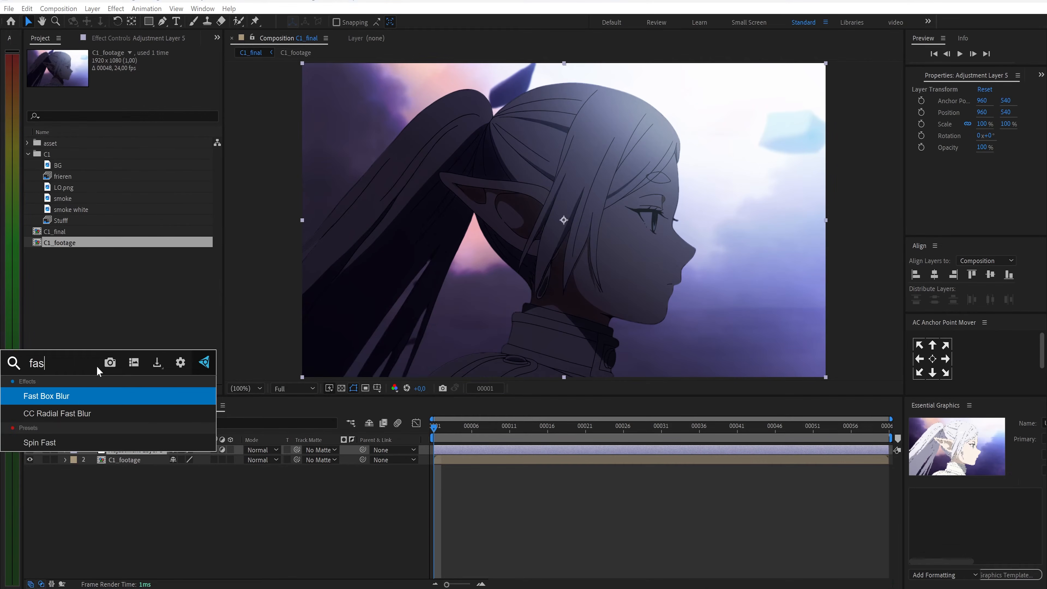
key(Return)
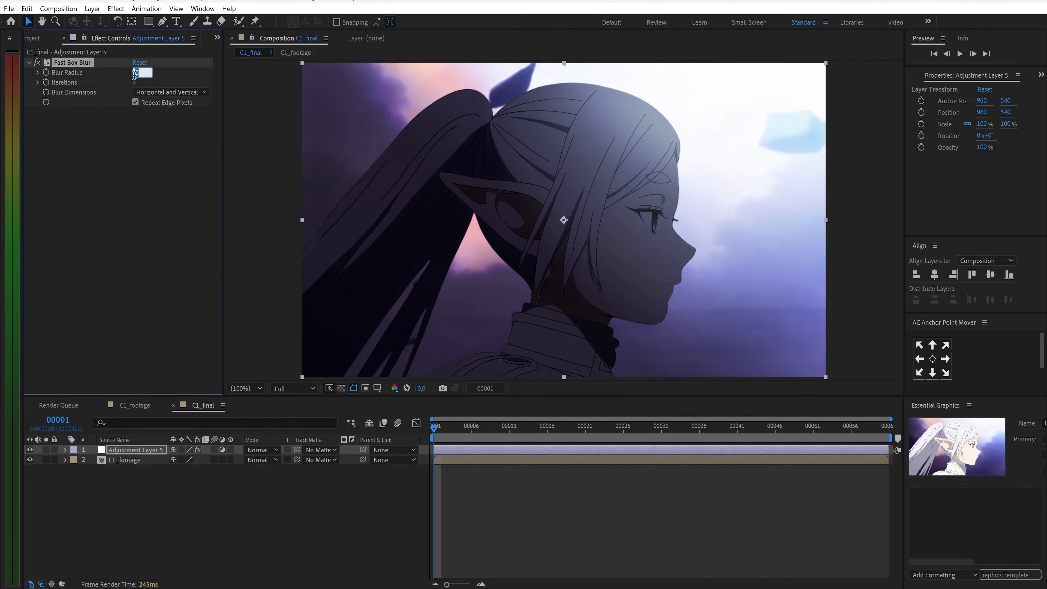
text(2)
key(Return)
key(Return)
Step: Preview the C2_final shot and add 2.png from the C2 Fragment frame folder above the C2_footage layer
key(space)
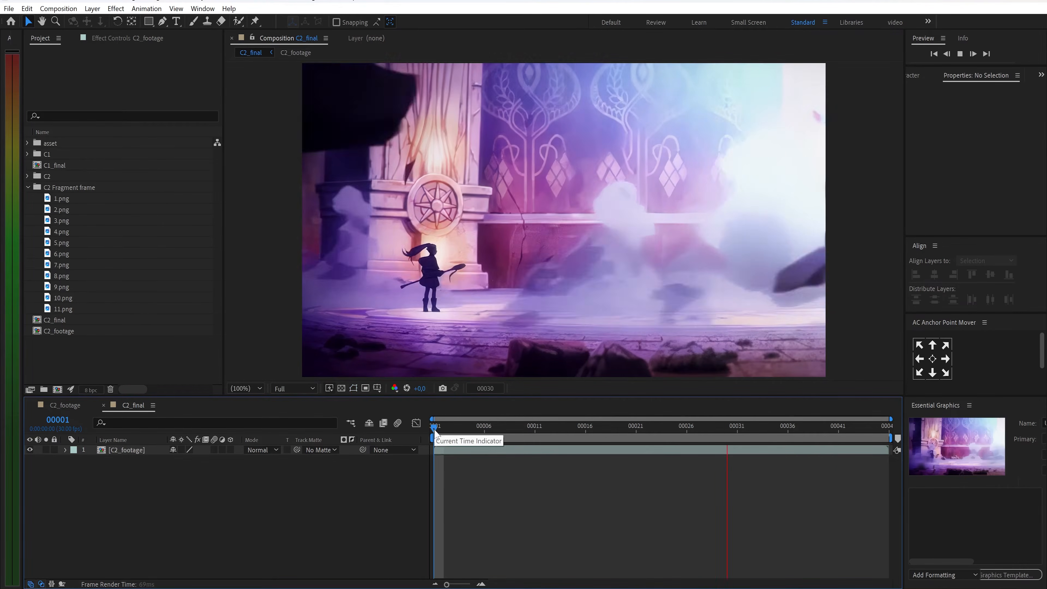
key(space)
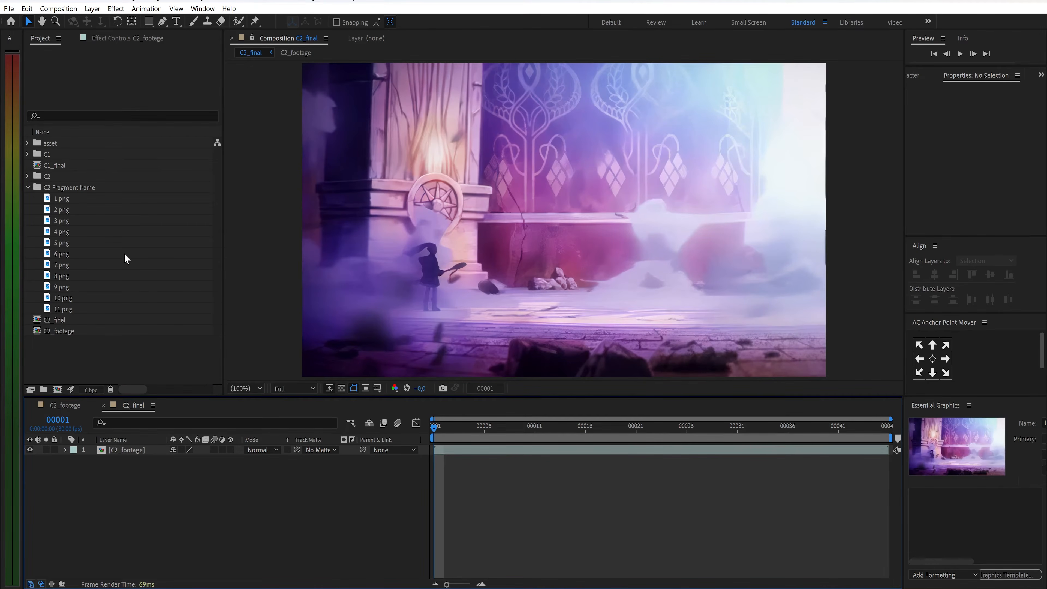
click(59, 209)
drag(60, 209, 128, 452)
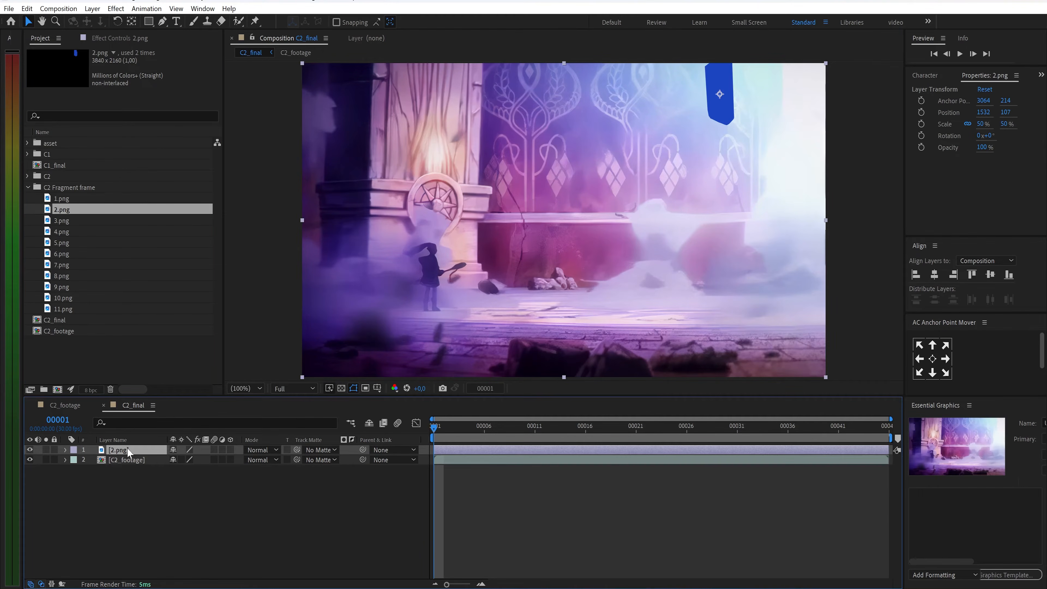
Step: Make the 2.png fragment a 3D layer and start position keyframes on its first frame
scroll(725, 100, up, 2)
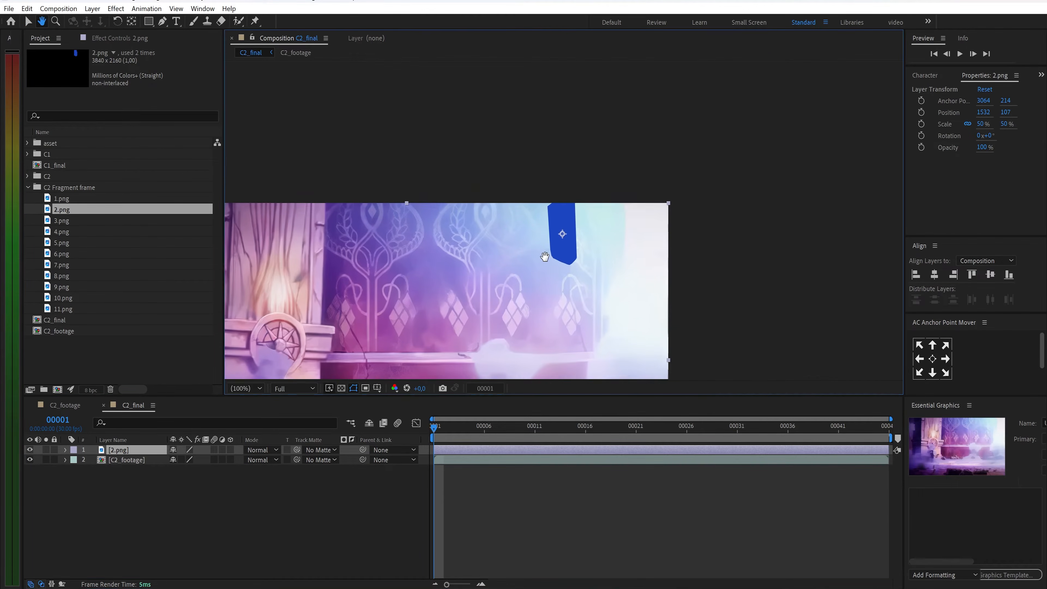
click(229, 449)
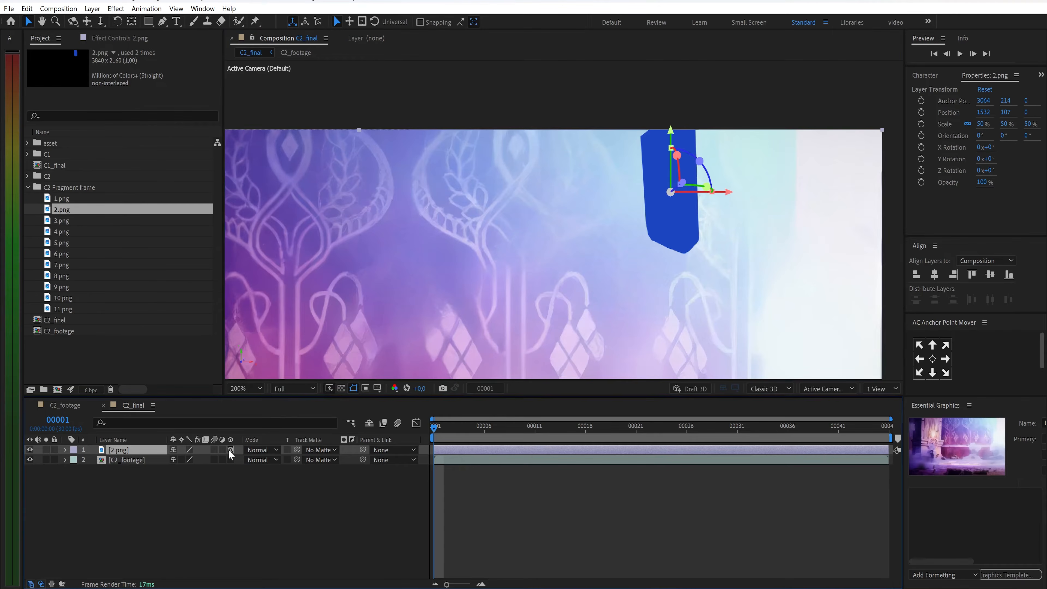
key(p)
click(93, 460)
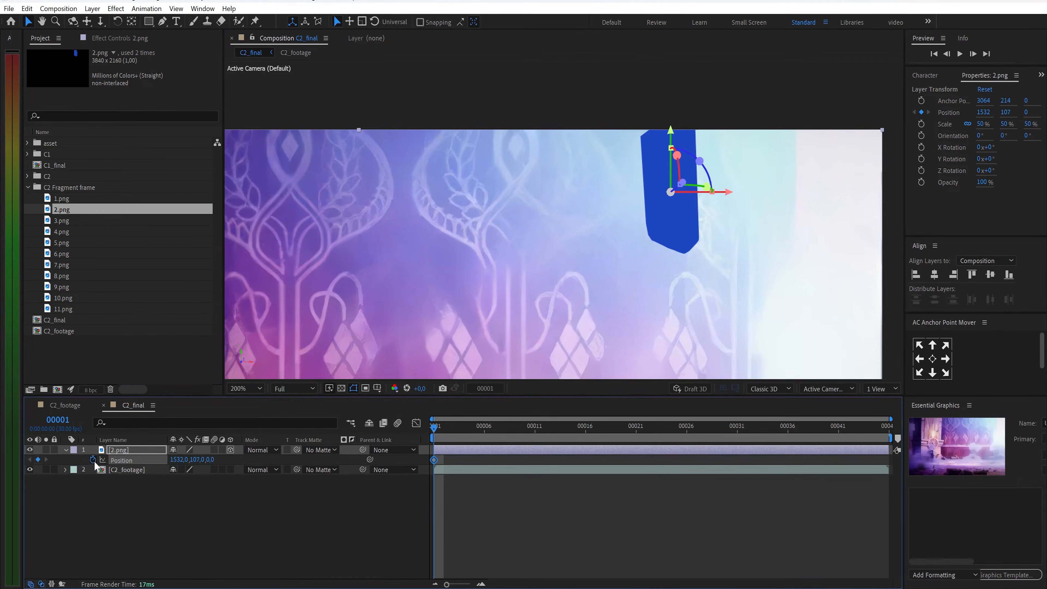
Step: Animate the 2.png fragment drifting left and turning about its Y axis with position and orientation keyframes from the first frame to near the shot's end
key(r)
click(93, 460)
key(u)
drag(435, 428, 880, 431)
drag(686, 223, 634, 218)
drag(188, 466, 231, 478)
drag(889, 422, 455, 440)
Step: Apply Matte Choker to 2.png with Geometric Softness 1 at 0, Choke 1 at 20, Gray Level Softness 1 at 0% and Geometric Softness 2 at 5
key(ctrl+space)
text(matt)
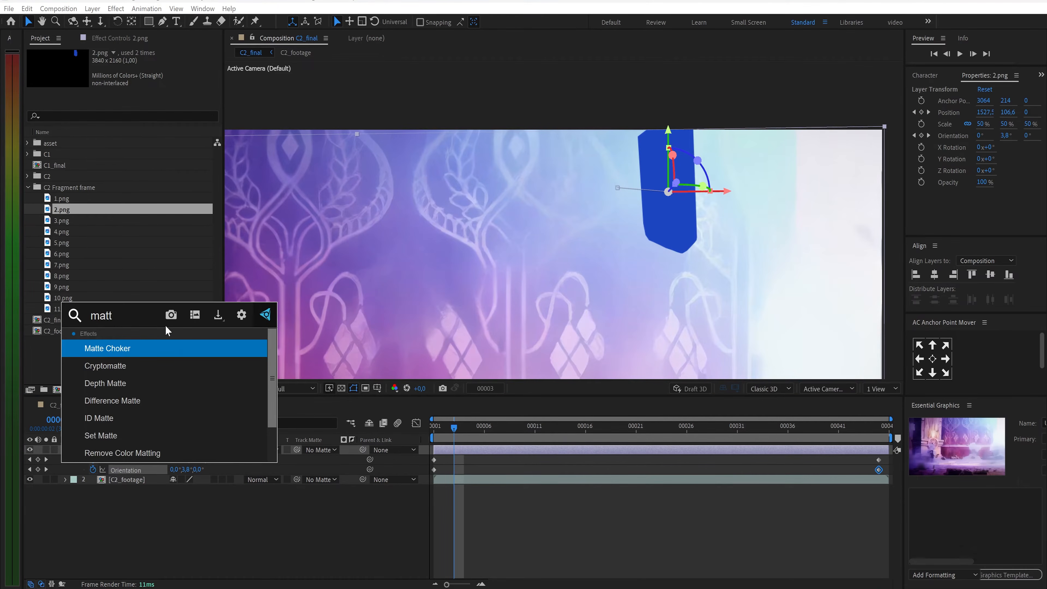
click(132, 348)
drag(139, 73, 131, 74)
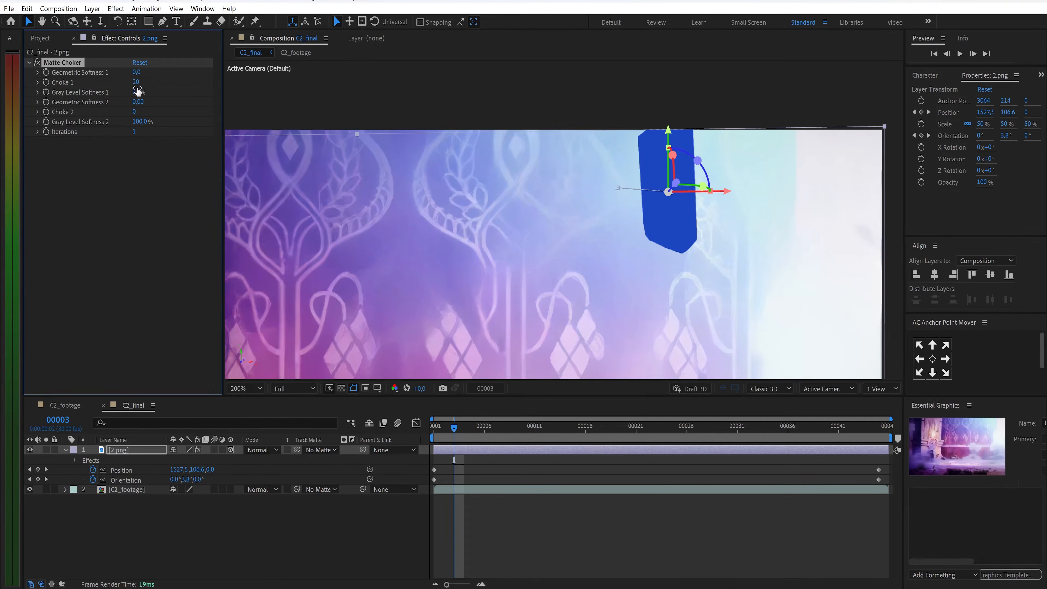
key(Return)
key(space)
click(436, 429)
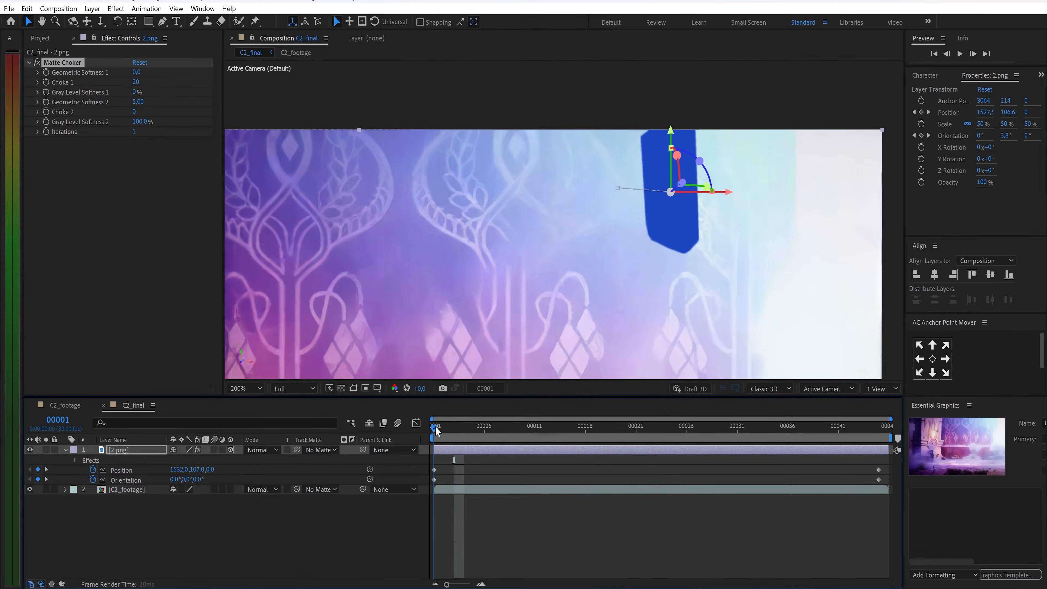
Step: Duplicate C2_footage, rename the copy map, and use 2.png as its track matte
click(130, 490)
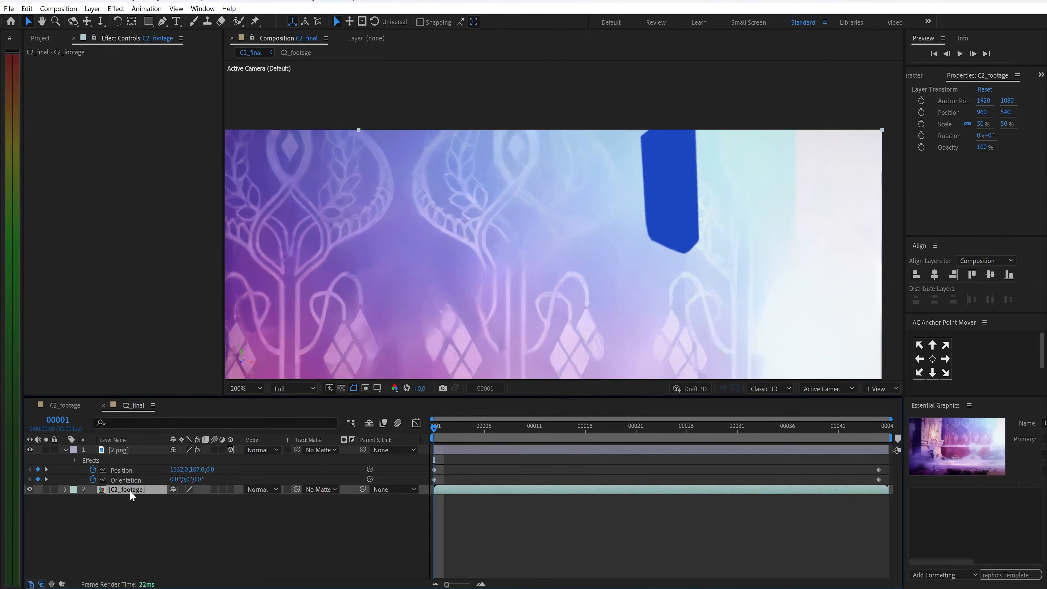
key(ctrl+d)
right_click(130, 491)
click(150, 459)
text(map)
key(Return)
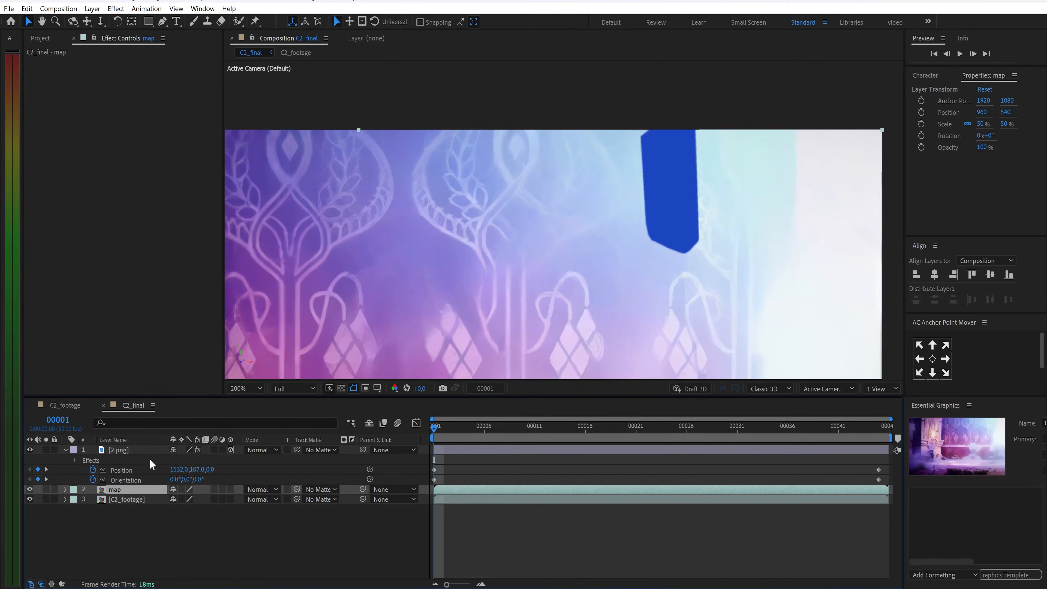
click(320, 490)
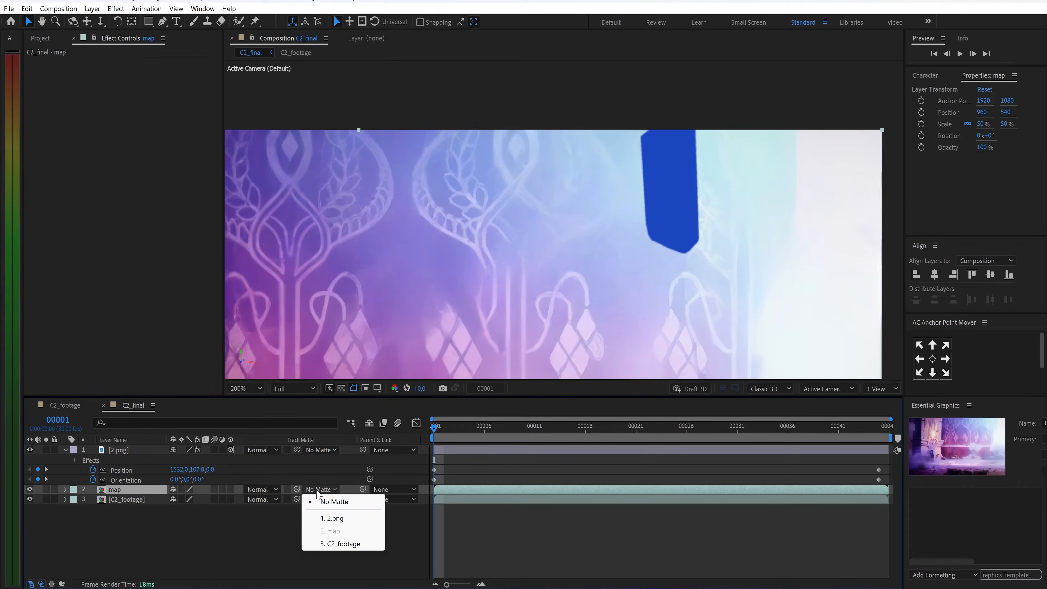
click(332, 518)
Step: Apply Hue/Saturation to the map layer with Master Saturation 50 and Master Lightness -15
key(ctrl+space)
text(hue)
key(Return)
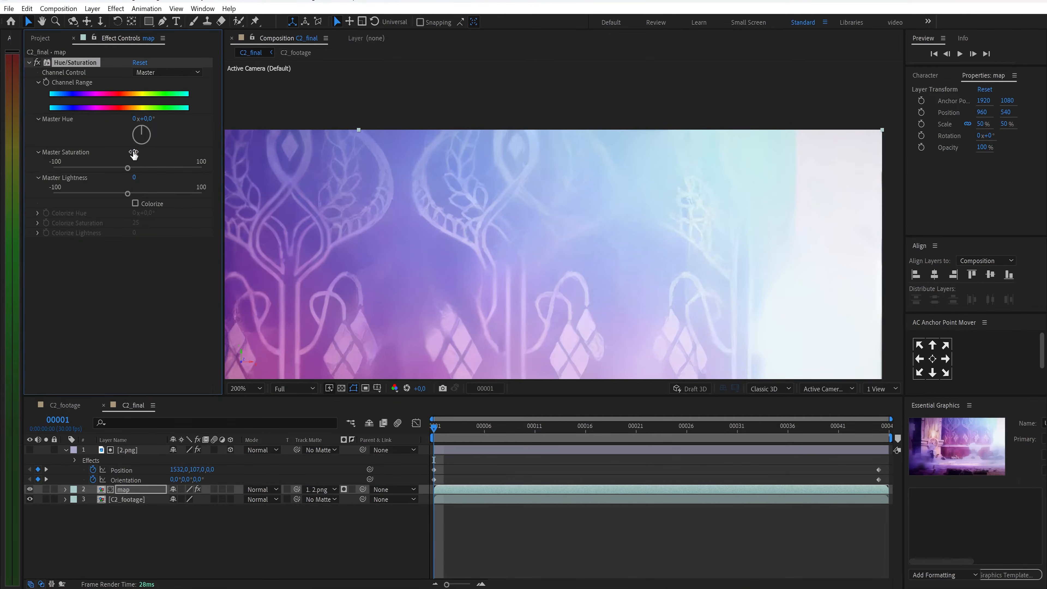
key(Return)
text(-15)
key(Return)
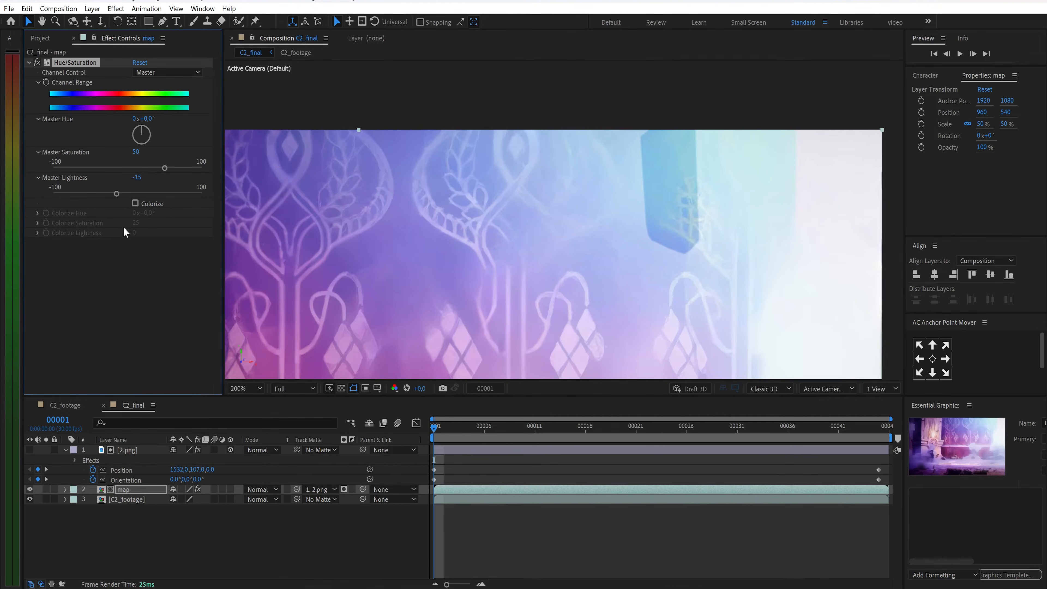
Step: Add a Curves effect to the map layer, raising the blue curve and lowering the green and red curves
key(ctrl+space)
text(cu)
key(Return)
drag(114, 290, 94, 271)
click(167, 174)
click(161, 212)
click(166, 174)
click(158, 224)
click(167, 174)
click(158, 199)
drag(119, 277, 125, 298)
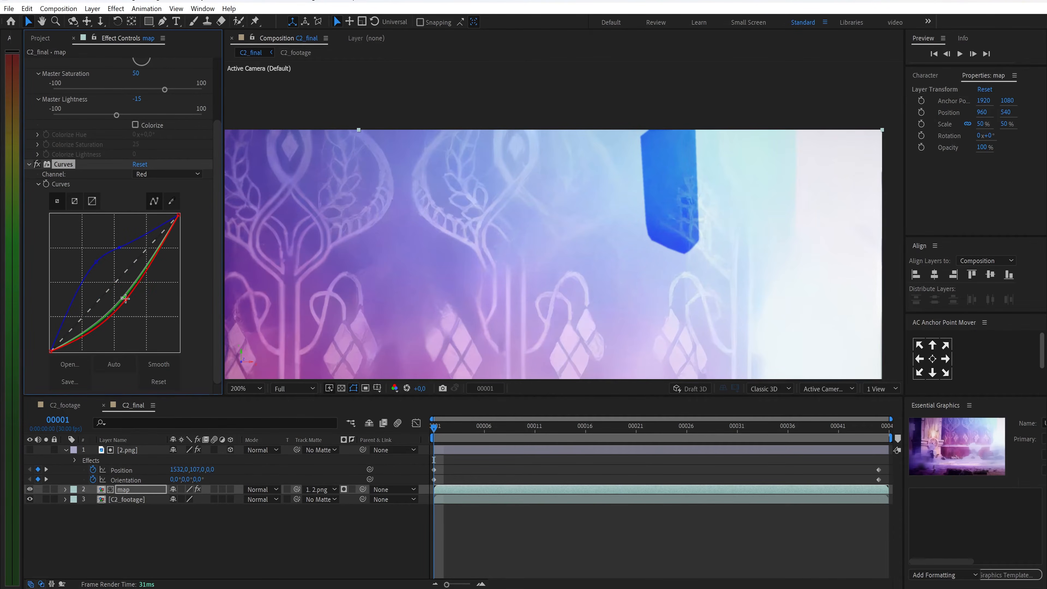
Step: Add a second Curves effect to the map layer, lowering the RGB white end and boosting the red curve
key(ctrl+space)
text(cu)
key(Return)
drag(178, 215, 143, 215)
click(158, 175)
click(158, 199)
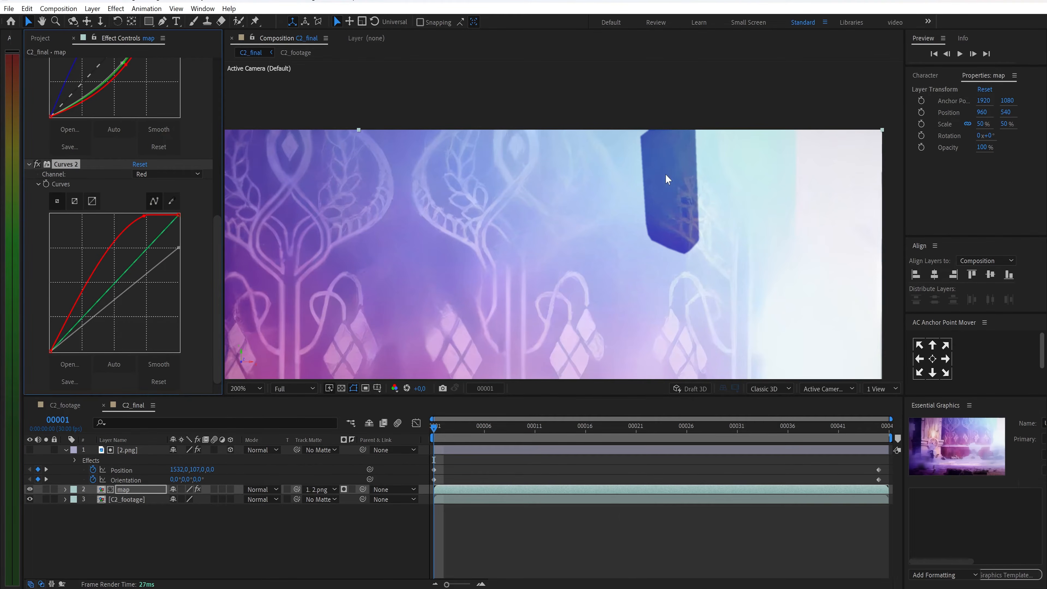
Step: Duplicate the second Curves effect, straighten the copy's red curve, restore its RGB white end, and darken its RGB shadows
key(ctrl+d)
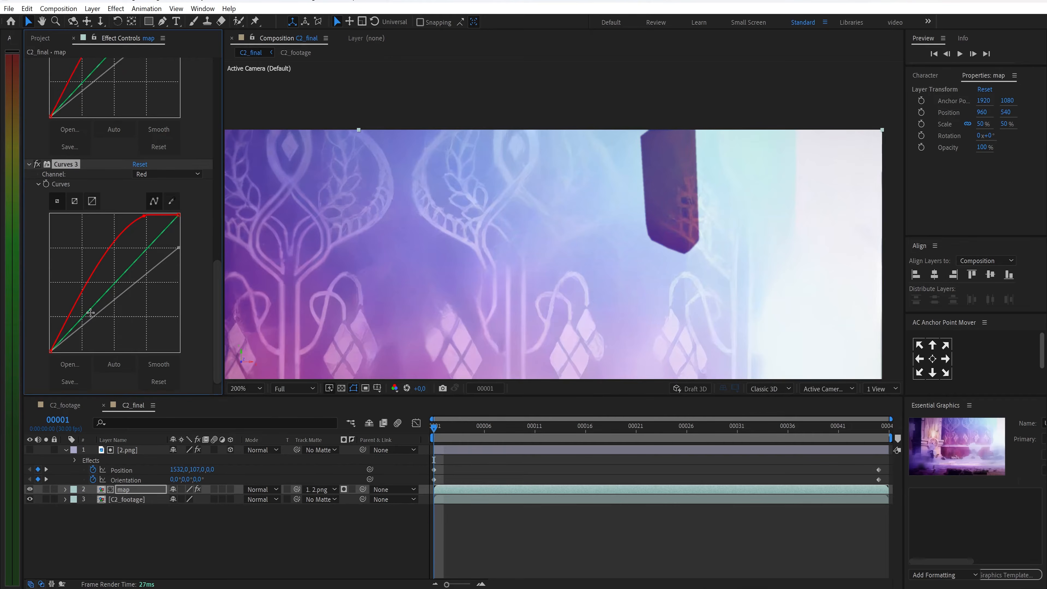
drag(145, 216, 129, 273)
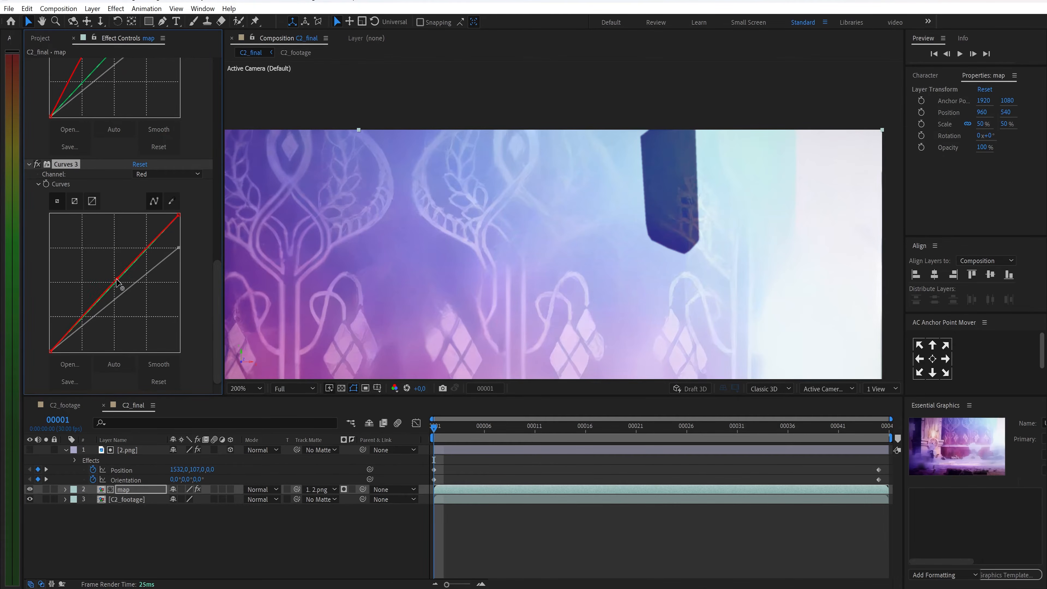
drag(179, 247, 178, 214)
click(167, 174)
click(161, 186)
drag(74, 323, 75, 346)
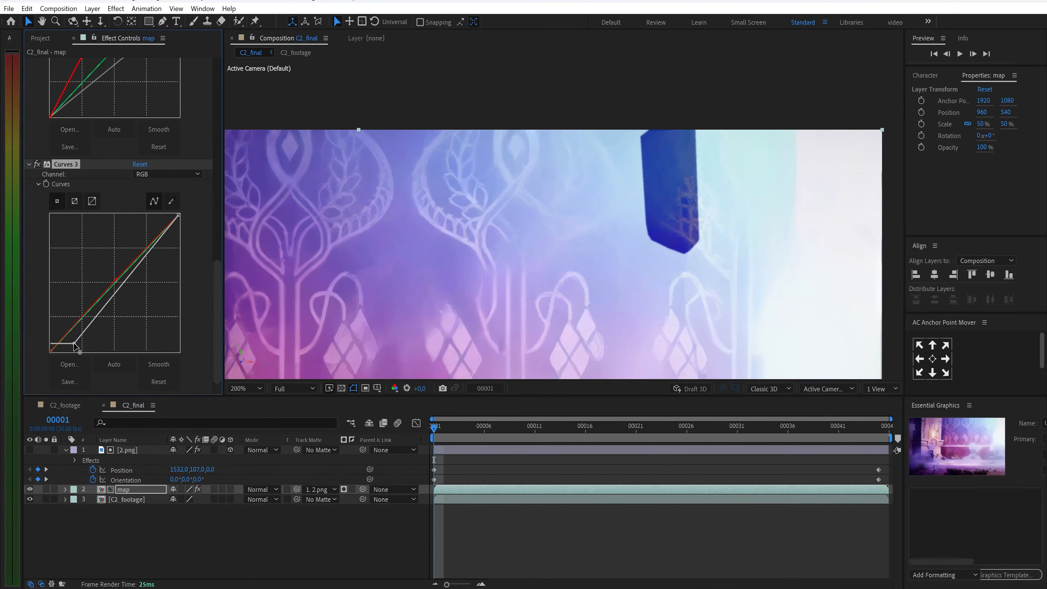
Step: Preview the fragments' color and motion across the whole C2_final frame
click(247, 388)
click(274, 200)
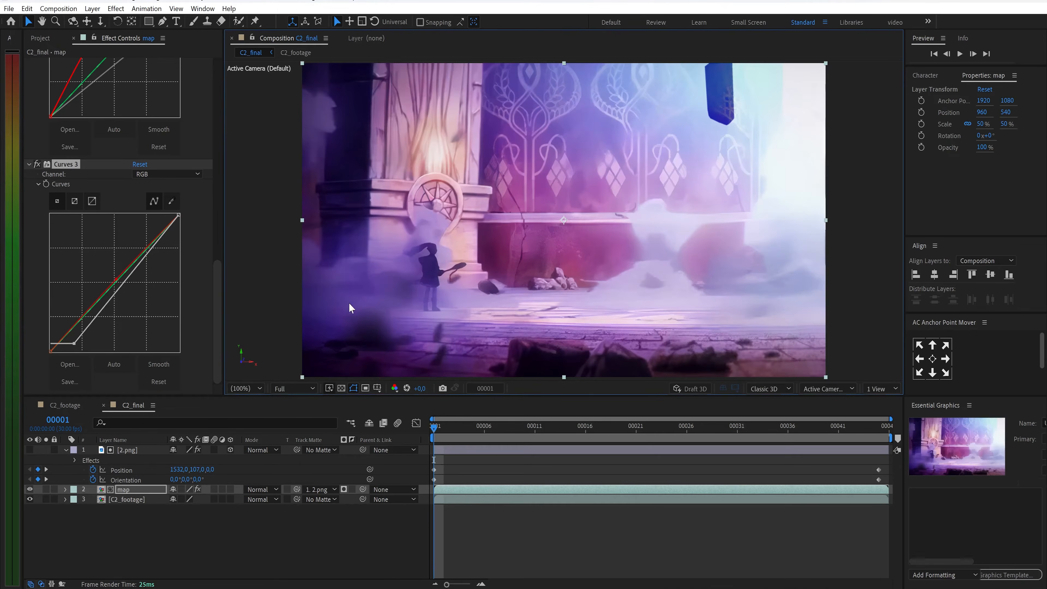
key(space)
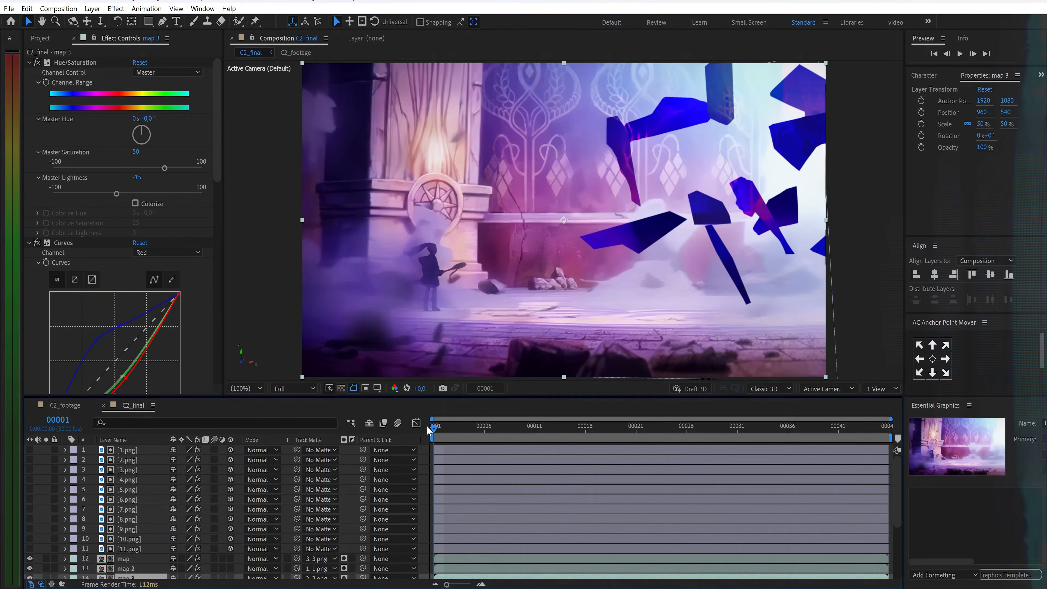
drag(474, 429, 423, 447)
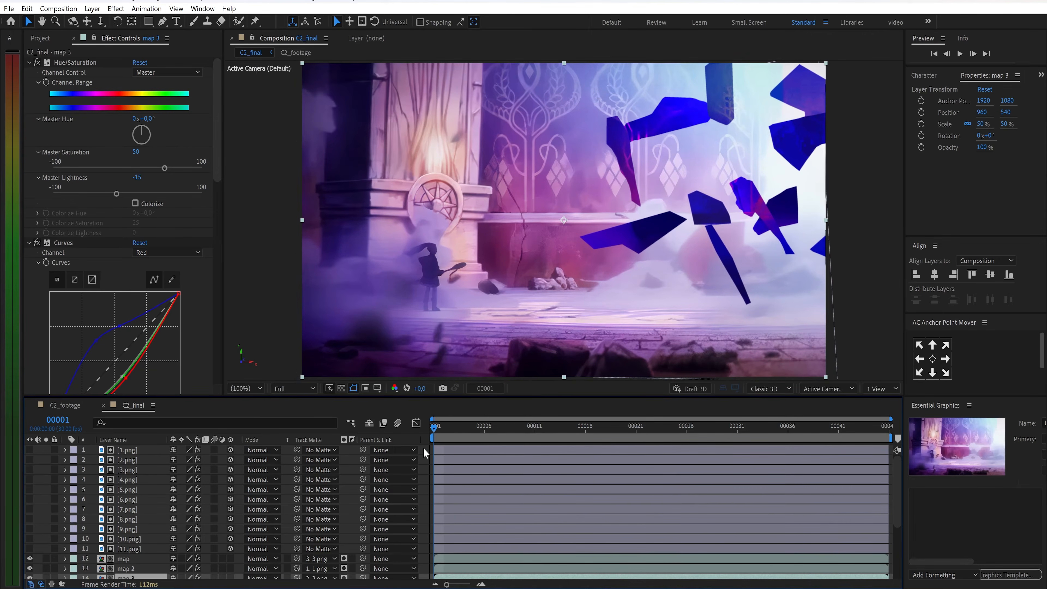
key(space)
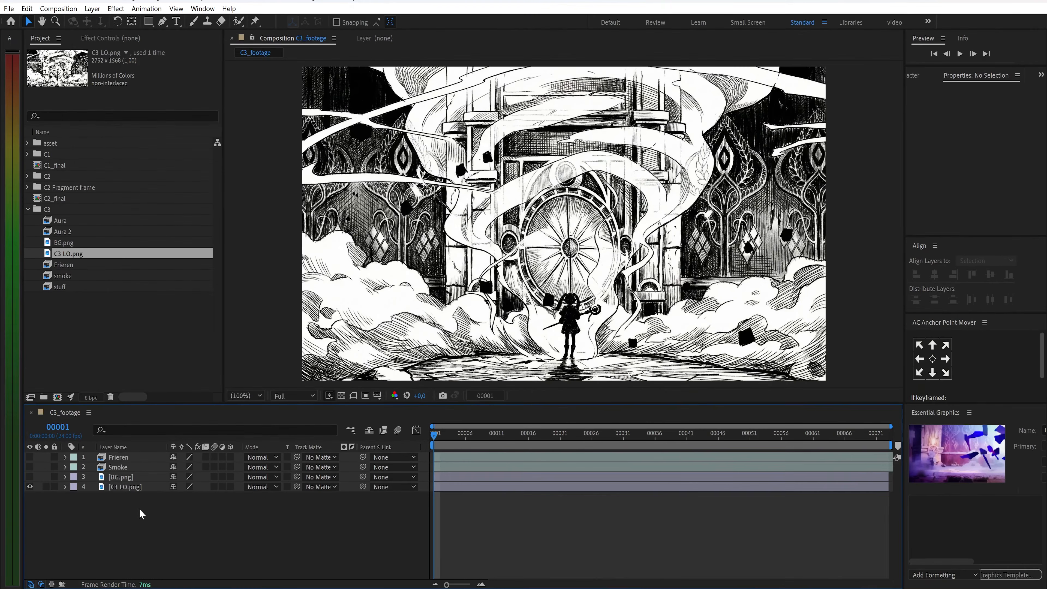
Step: Show the BG.png, Frieren and Smoke layers in C3_footage and check the shot's motion
click(30, 477)
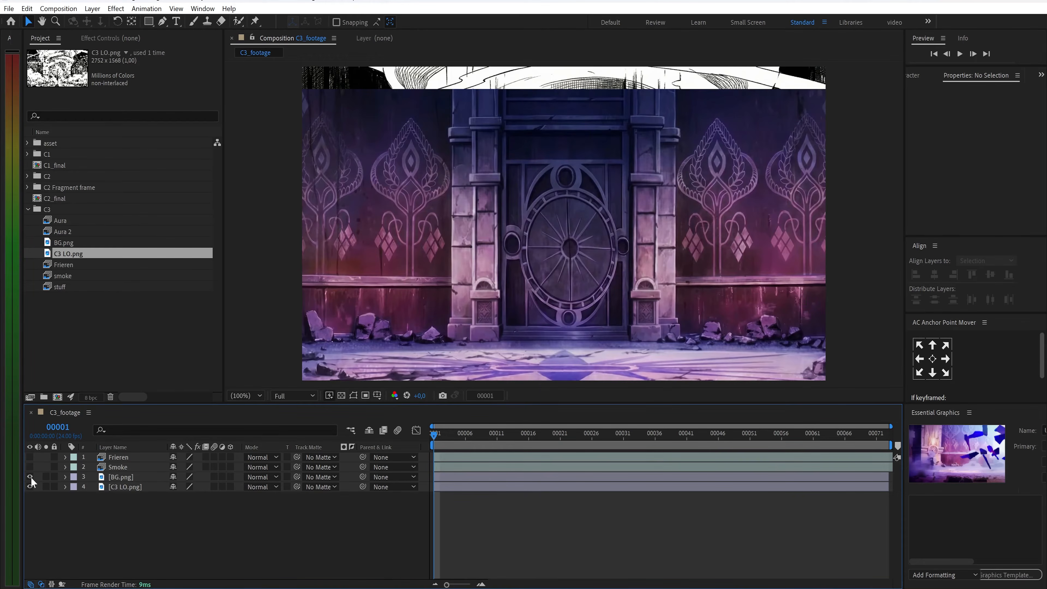
click(30, 457)
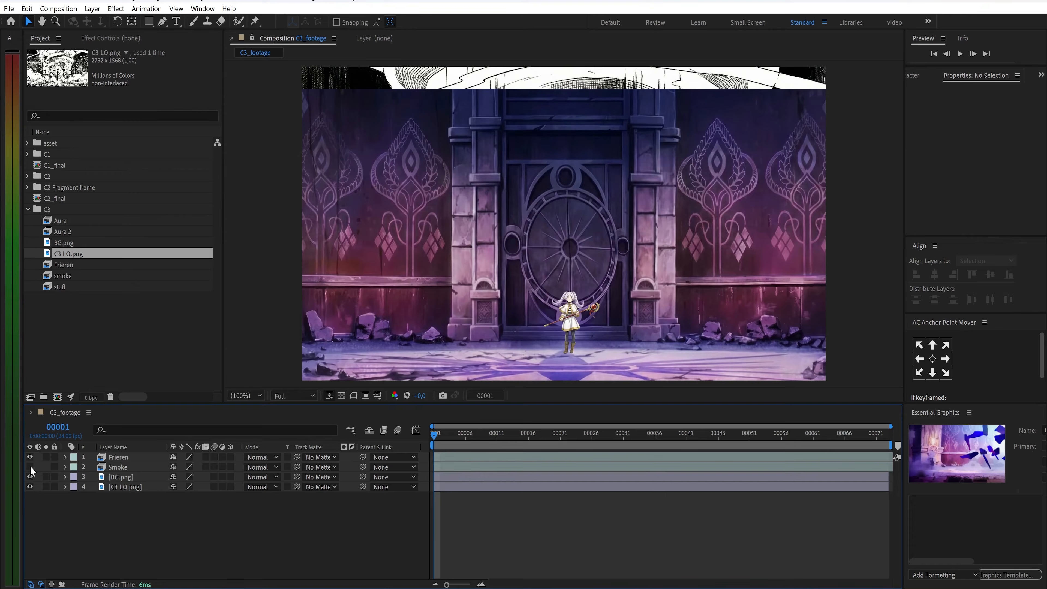
click(30, 466)
drag(433, 437, 427, 469)
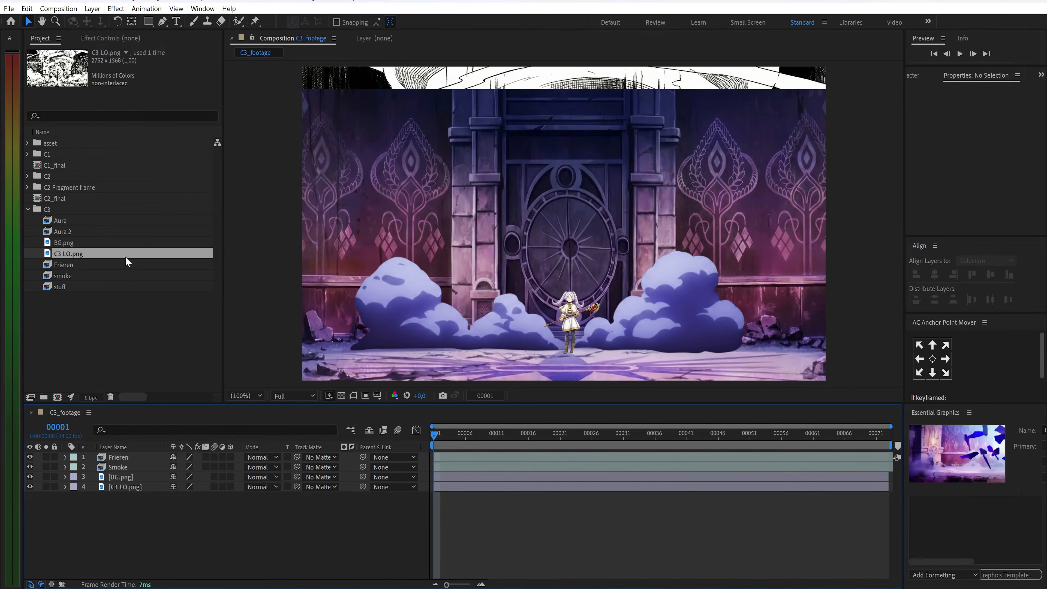
Step: Add the Aura item from the C3 folder above the Frieren layer and apply Wave Warp to it
click(77, 222)
drag(77, 220, 133, 456)
key(ctrl+space)
text(wav)
key(Down)
key(Return)
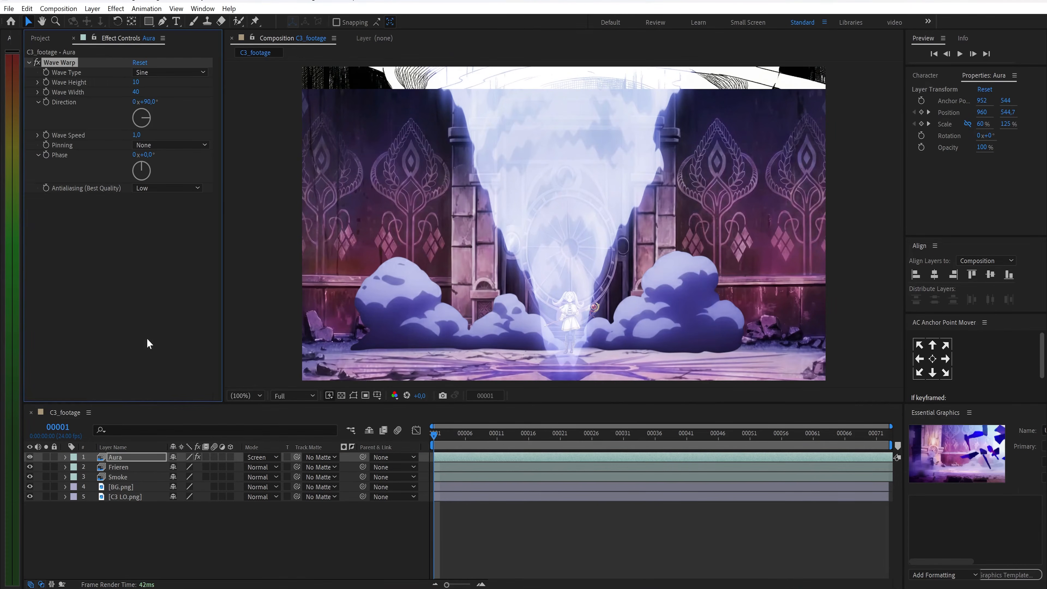
Step: Set the Aura layer's Wave Warp to height 15, width 70, direction 0°, pinning Vertical Edges and antialiasing High
text(15)
click(134, 93)
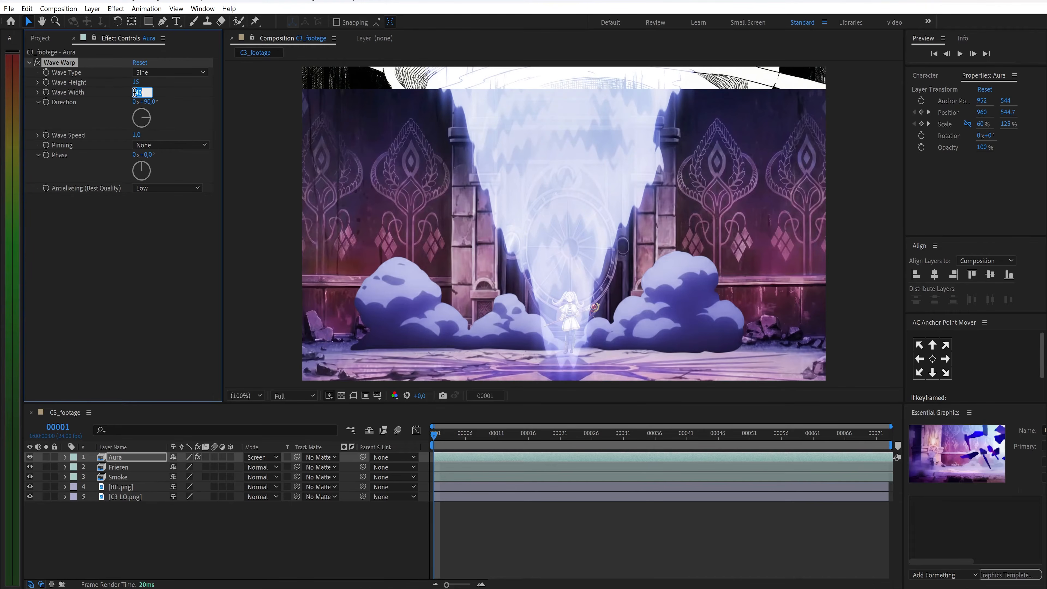
text(70)
key(Return)
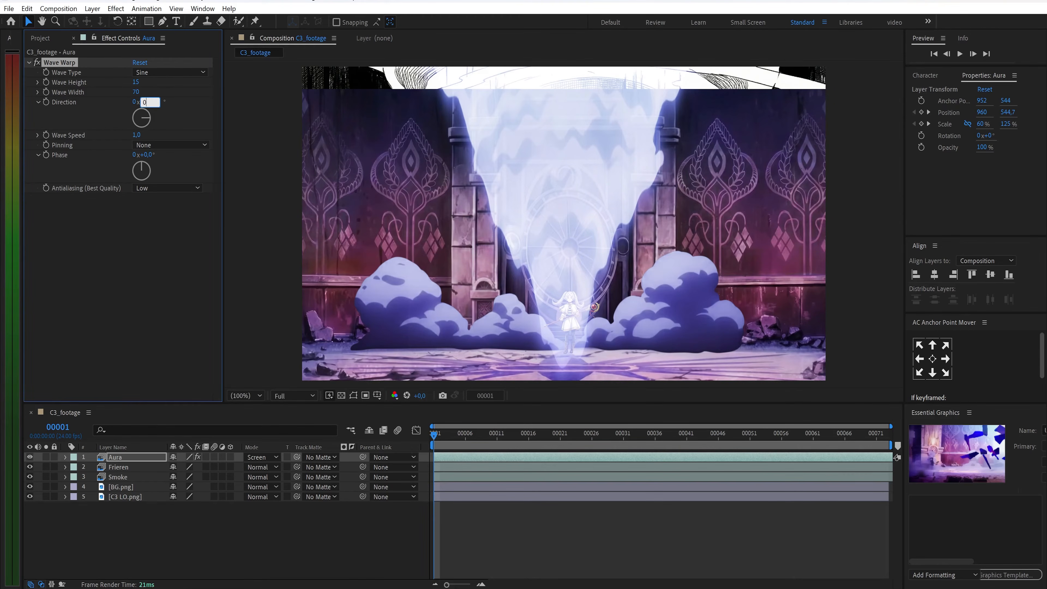
text(0)
key(Return)
click(162, 143)
click(168, 267)
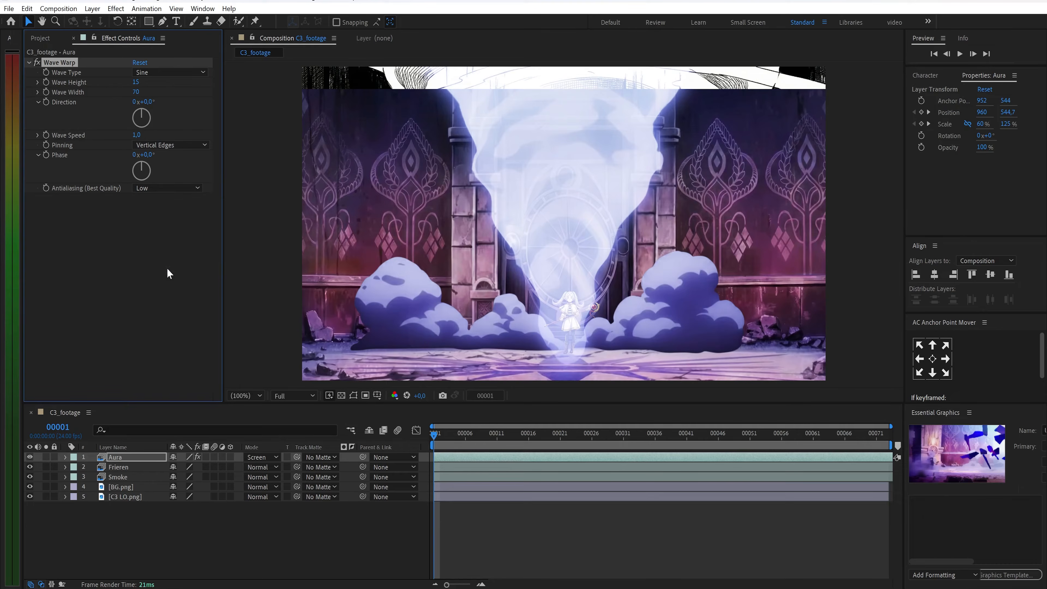
click(157, 225)
Step: Start the Aura layer at frame 4 and give it an elliptical mask around the character with a 50-pixel feather
drag(427, 421, 453, 435)
click(150, 23)
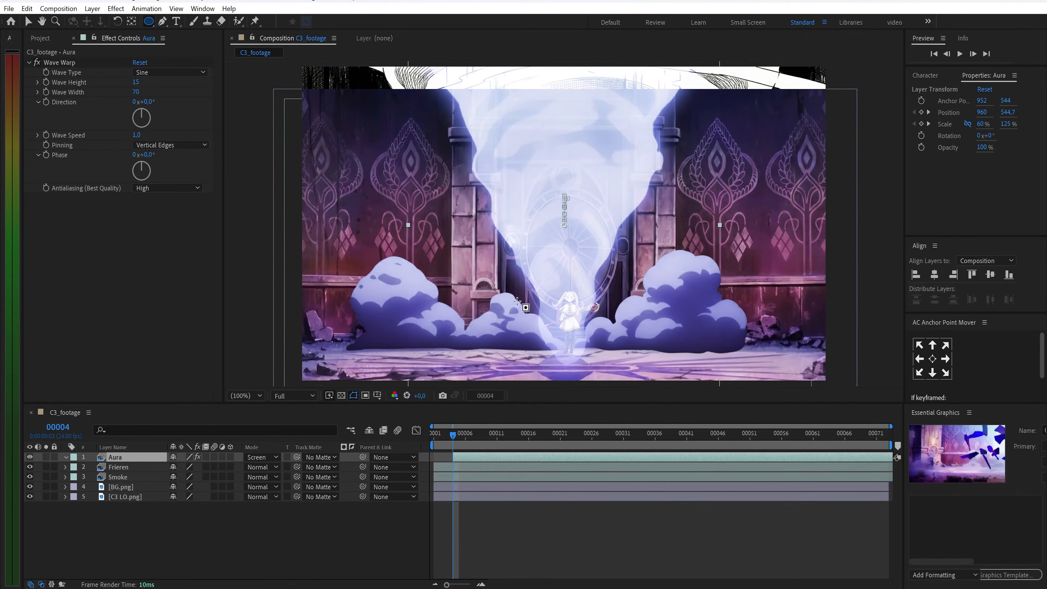
drag(518, 302, 621, 384)
click(84, 477)
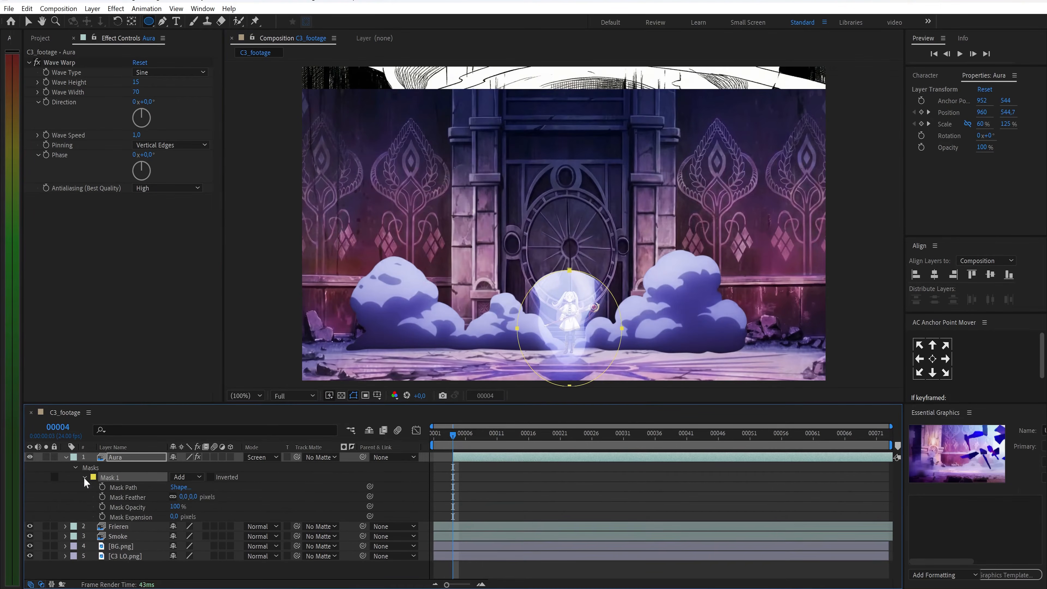
click(185, 497)
text(50)
key(Return)
Step: Keyframe the Aura mask path from frame 4, stretching it upward at frame 11 and widening it to reveal the aura around frame 17
click(101, 486)
key(v)
drag(453, 434, 499, 453)
double_click(569, 271)
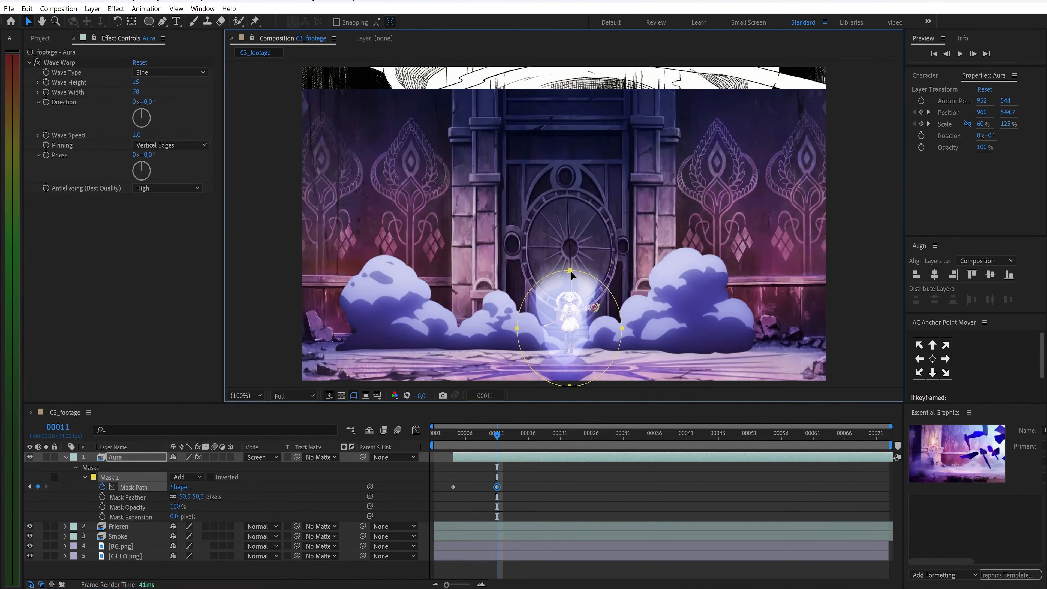
scroll(570, 270, down, 1)
drag(567, 246, 567, 116)
drag(499, 437, 536, 443)
drag(541, 211, 446, 210)
drag(593, 211, 708, 211)
drag(577, 117, 577, 98)
drag(446, 202, 434, 202)
Step: Reshape the Aura mask at frame 4 into a pointed teardrop around the character
drag(535, 435, 453, 440)
scroll(590, 268, up, 1)
click(543, 226)
drag(572, 226, 563, 202)
drag(491, 252, 500, 260)
drag(595, 252, 583, 271)
Step: Apply Easy Ease to the Aura mask path keyframes and adjust their speed curve in the Graph Editor
drag(452, 437, 535, 439)
drag(552, 480, 450, 495)
key(F9)
click(417, 430)
drag(545, 547, 530, 558)
drag(529, 553, 463, 554)
click(419, 432)
drag(433, 435, 453, 507)
Step: Pre-compose the Aura layer as Aura mask1 and set its blending mode to Screen
click(145, 457)
right_click(145, 457)
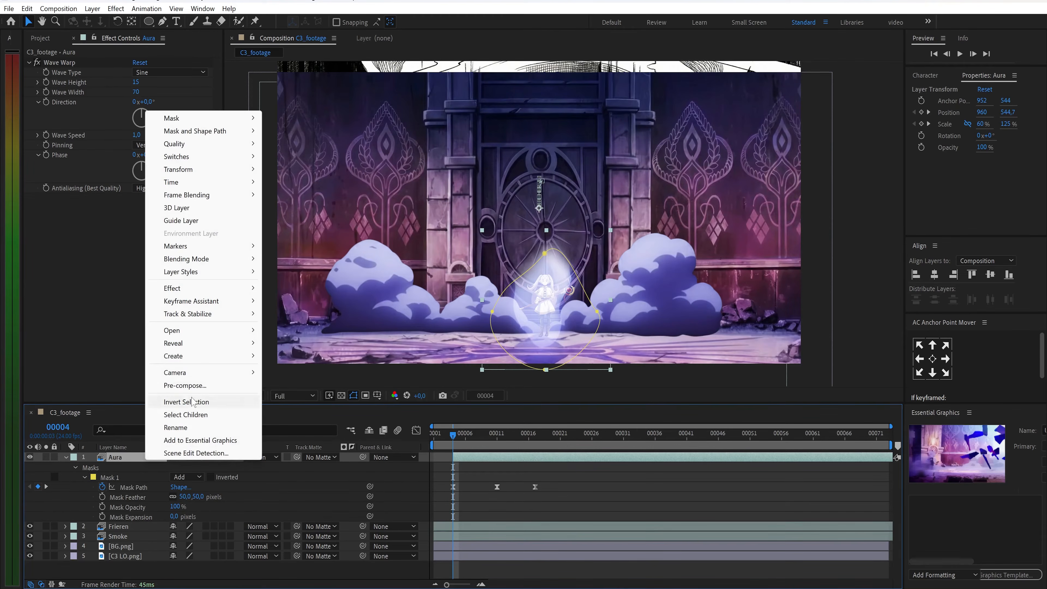
click(198, 392)
click(448, 304)
drag(529, 222, 505, 215)
text(mask1)
key(Return)
click(265, 457)
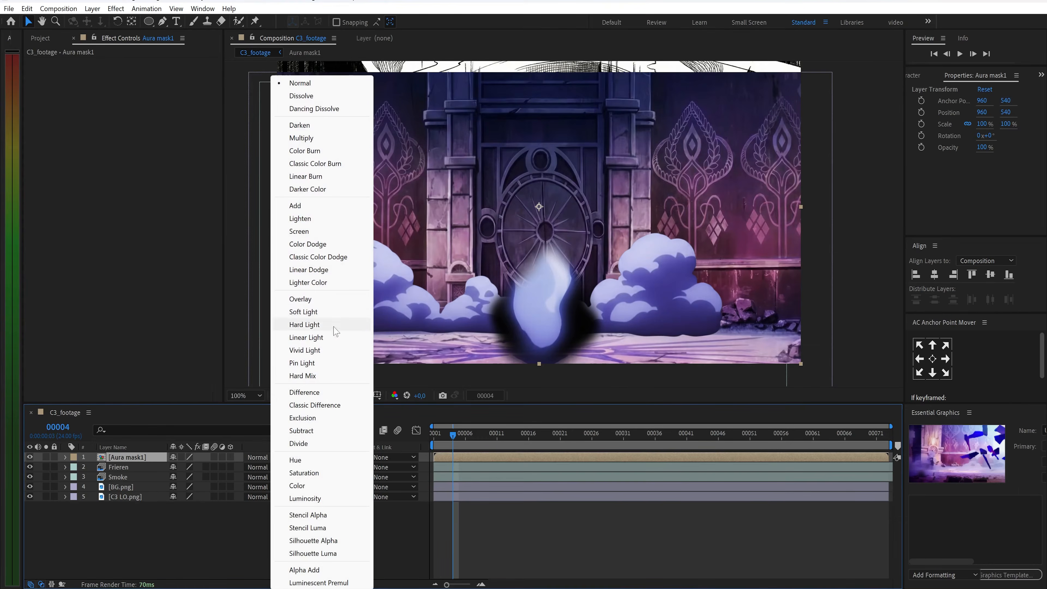
click(338, 243)
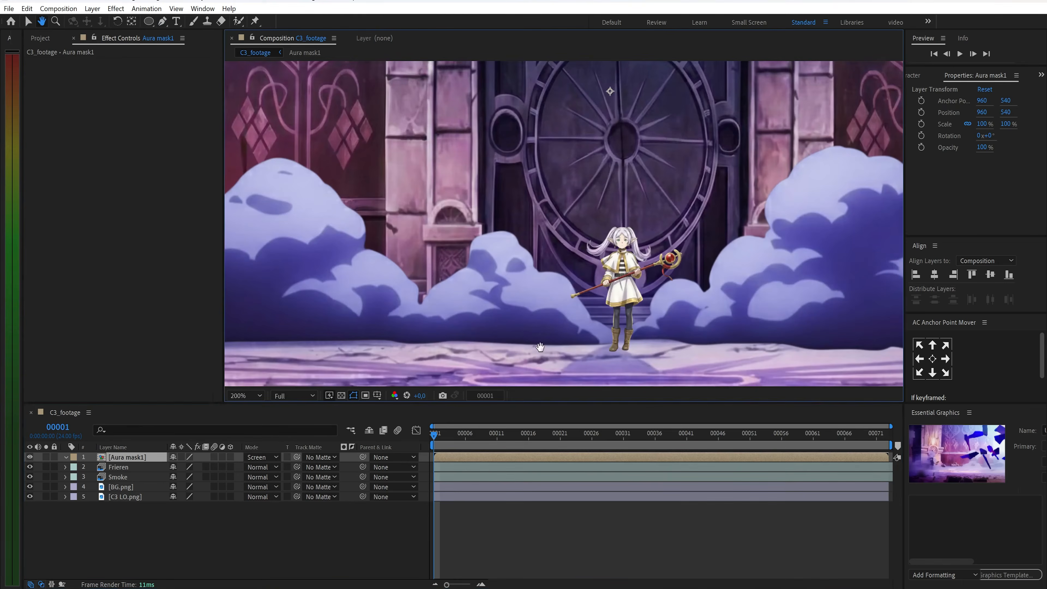
Step: Draw a closed Pen mask on Aura mask1 around the floor area beneath the character's feet
drag(540, 347, 457, 312)
key(g)
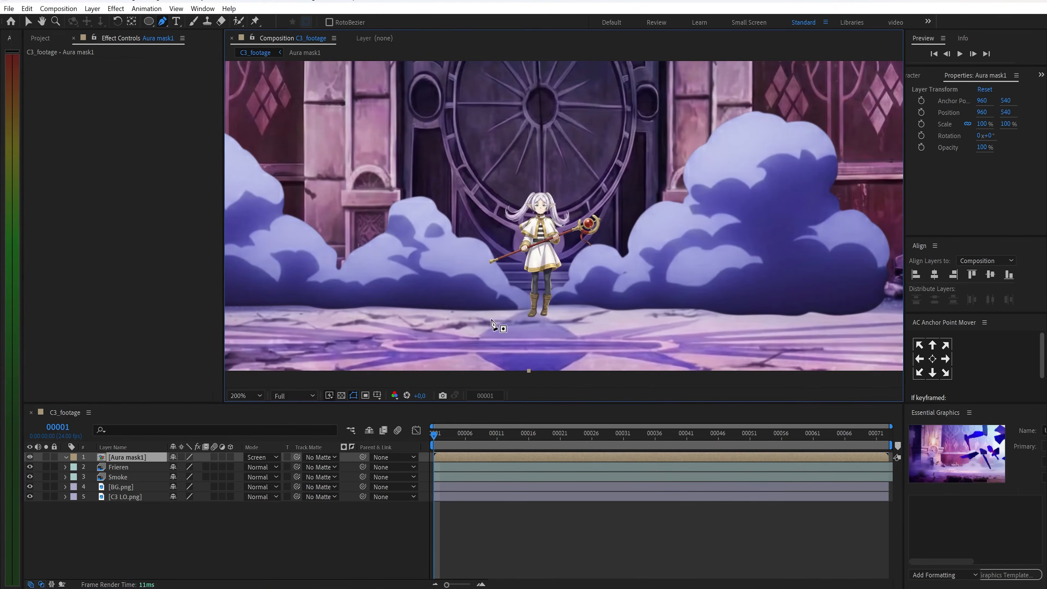
click(509, 315)
click(608, 368)
click(602, 378)
click(453, 383)
click(510, 316)
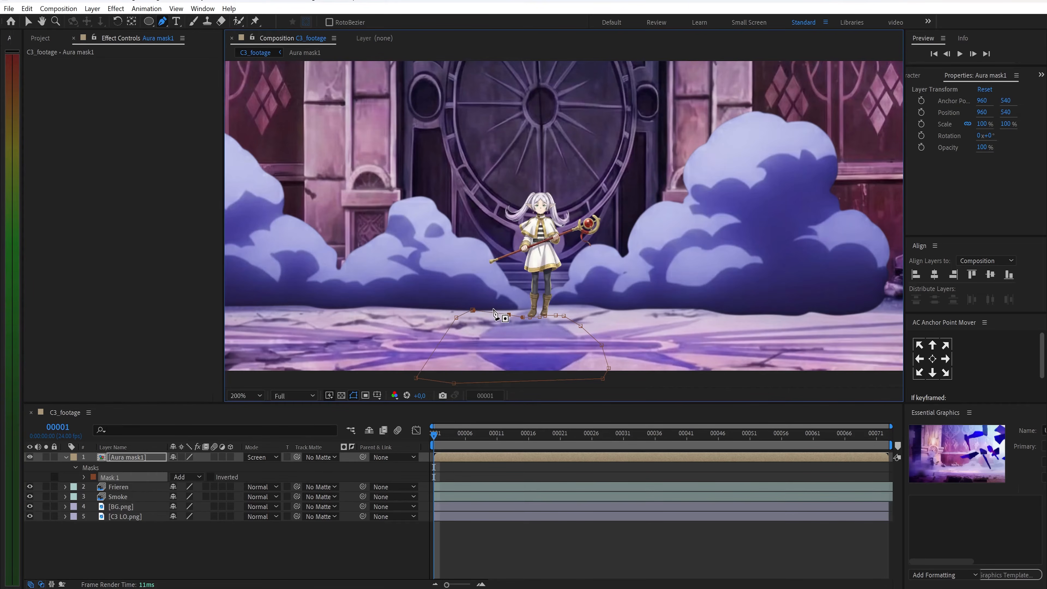
Step: Invert the floor mask on Aura mask1 and feather it by 10 pixels
key(f)
click(211, 467)
key(alt+slash)
drag(434, 436, 430, 467)
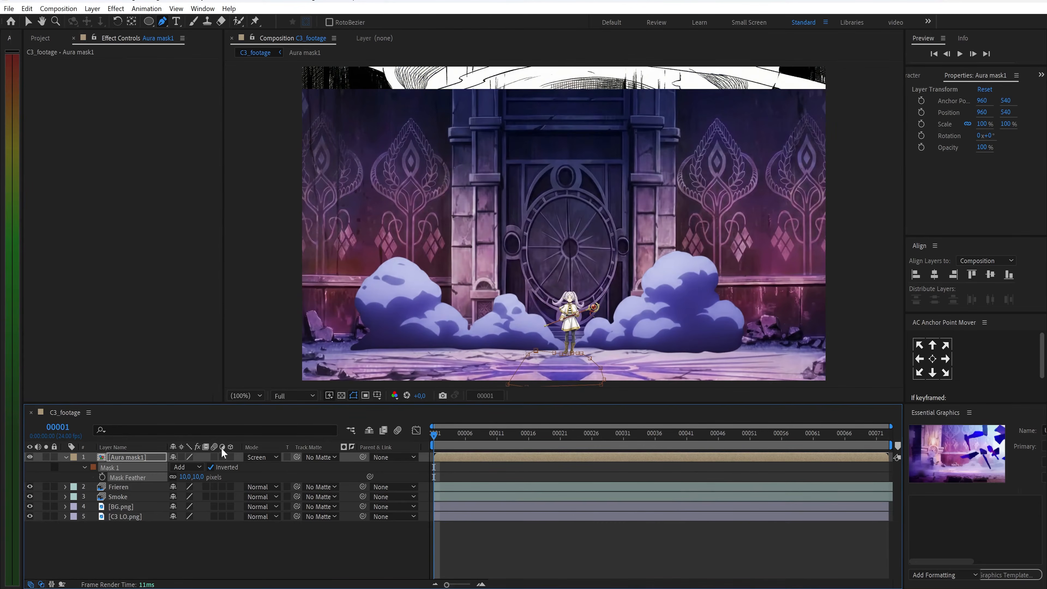
Step: Pre-compose the Aura mask1 layer with all attributes into a composition named Aura effect
click(142, 461)
right_click(143, 464)
click(186, 388)
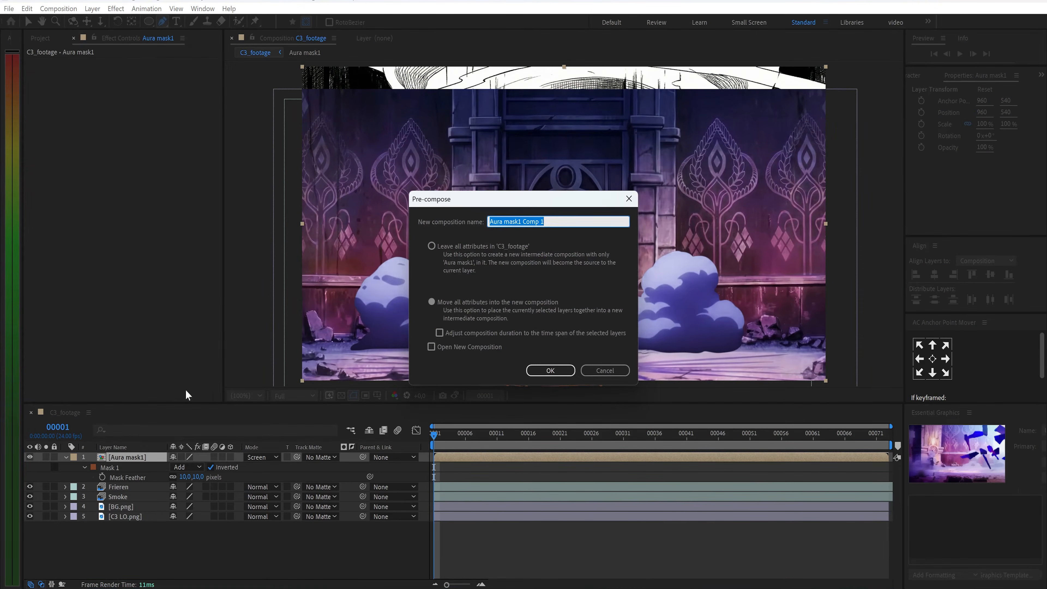
drag(508, 214, 504, 218)
text(ef)
click(550, 370)
key(v)
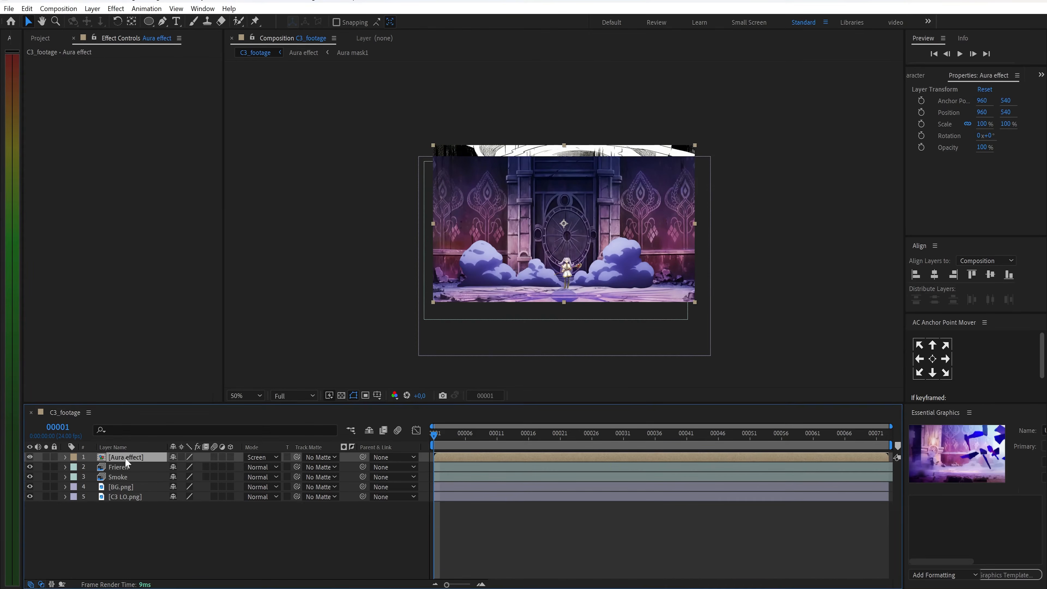
Step: Apply Deep Glow to the Aura effect layer with a radius of 300 and an exposure of 0.1
key(ctrl+space)
text(deep)
key(Return)
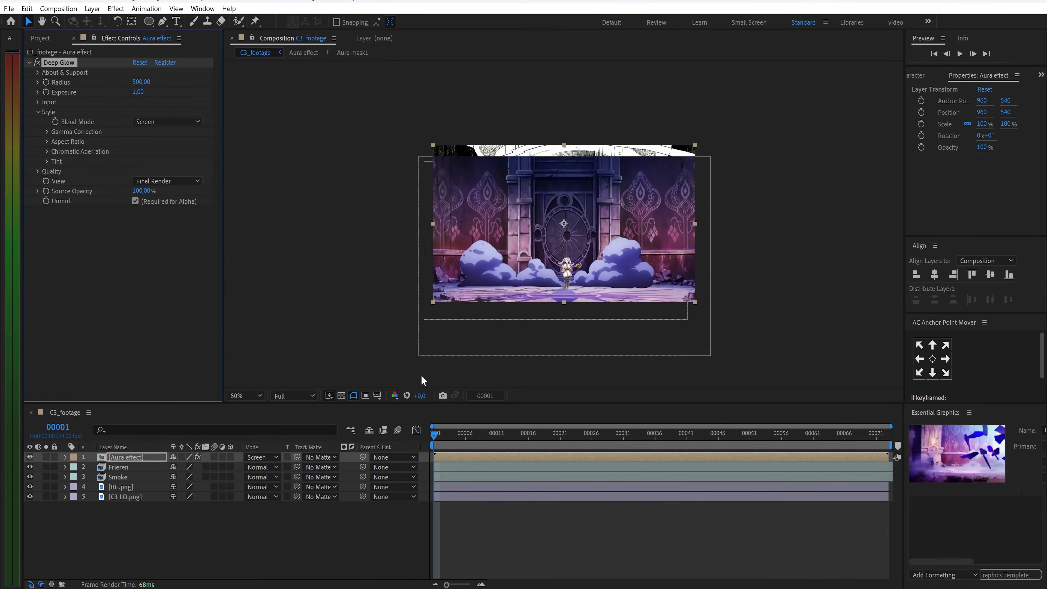
drag(506, 453, 648, 473)
click(142, 84)
text(300)
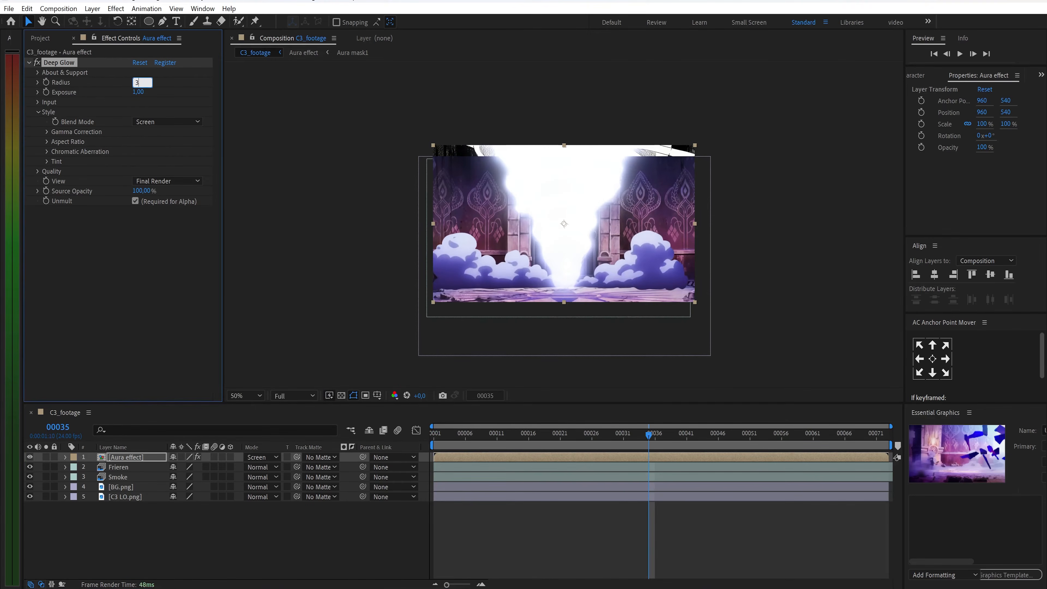
key(Return)
click(142, 92)
text(0,1)
key(Return)
Step: Add Starglow to the Aura effect layer using the Electric Cross preset
key(ctrl+space)
text(st)
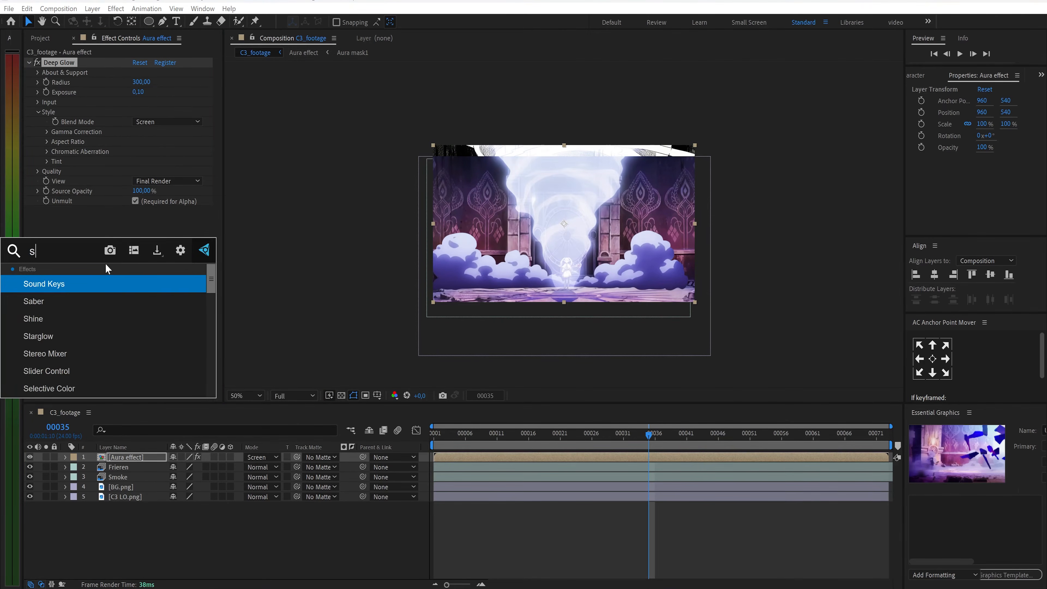
click(78, 288)
click(170, 258)
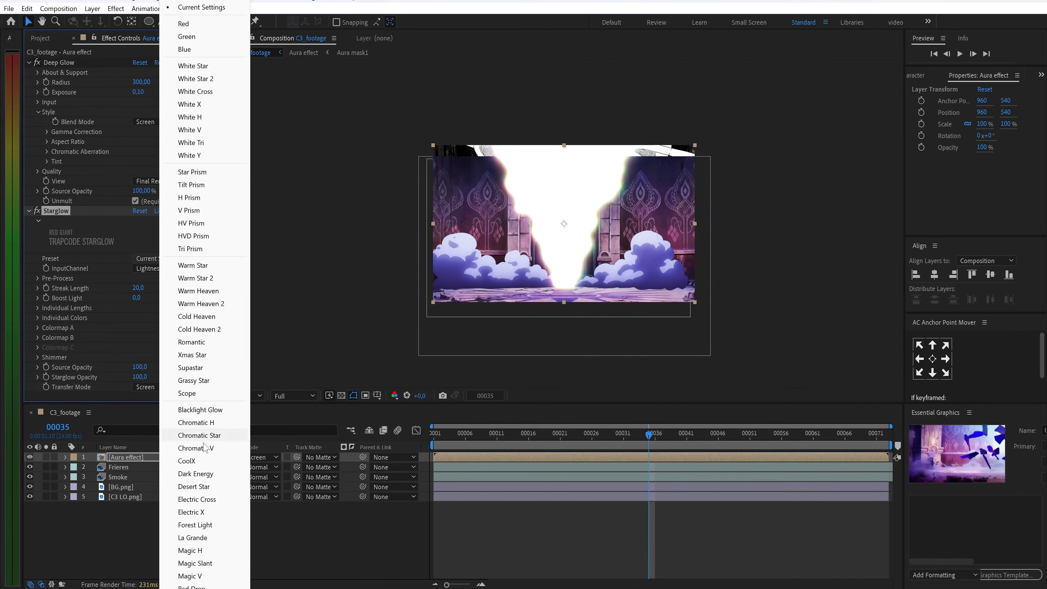
click(203, 499)
Step: Set Starglow's threshold to 0, threshold softness to 5, streak length to 0.2 and boost light to 0.1
click(38, 278)
text(0)
key(Tab)
text(5)
key(Return)
text(0,)
key(Return)
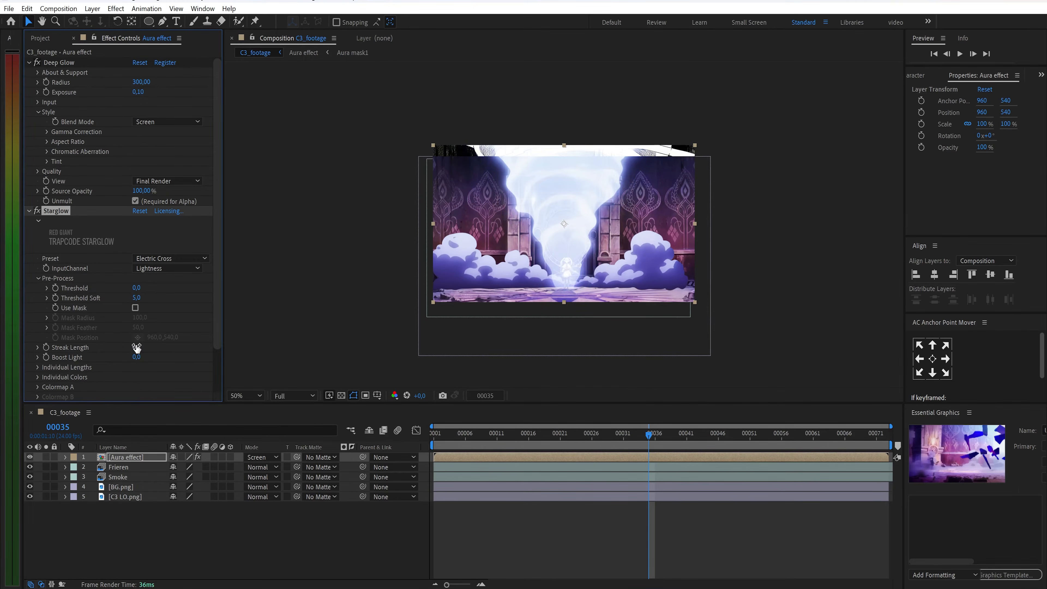
text(0)
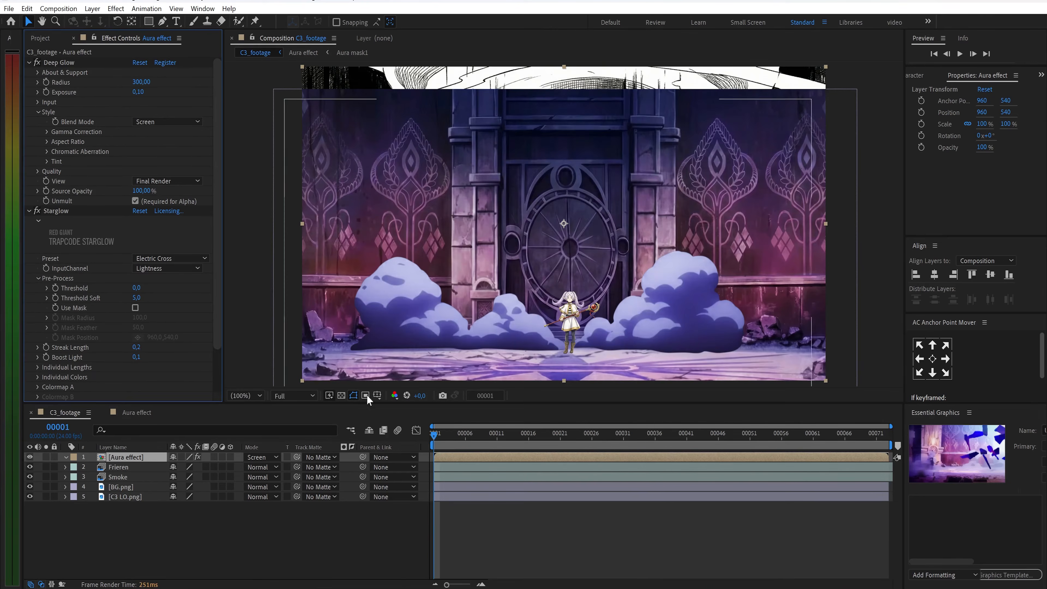
Step: Draw a closed flame-shaped Pen mask around the character on the Aura effect layer at frame 6
drag(440, 436, 458, 453)
scroll(635, 323, up, 1)
key(g)
click(512, 170)
drag(507, 186, 503, 190)
click(457, 235)
click(459, 273)
drag(464, 292, 465, 294)
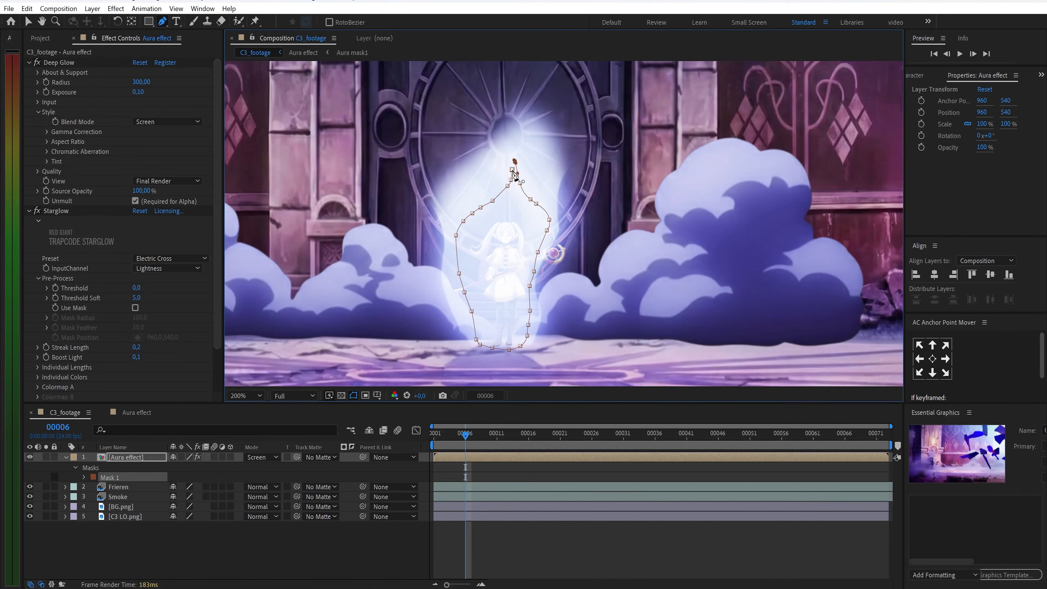
click(512, 170)
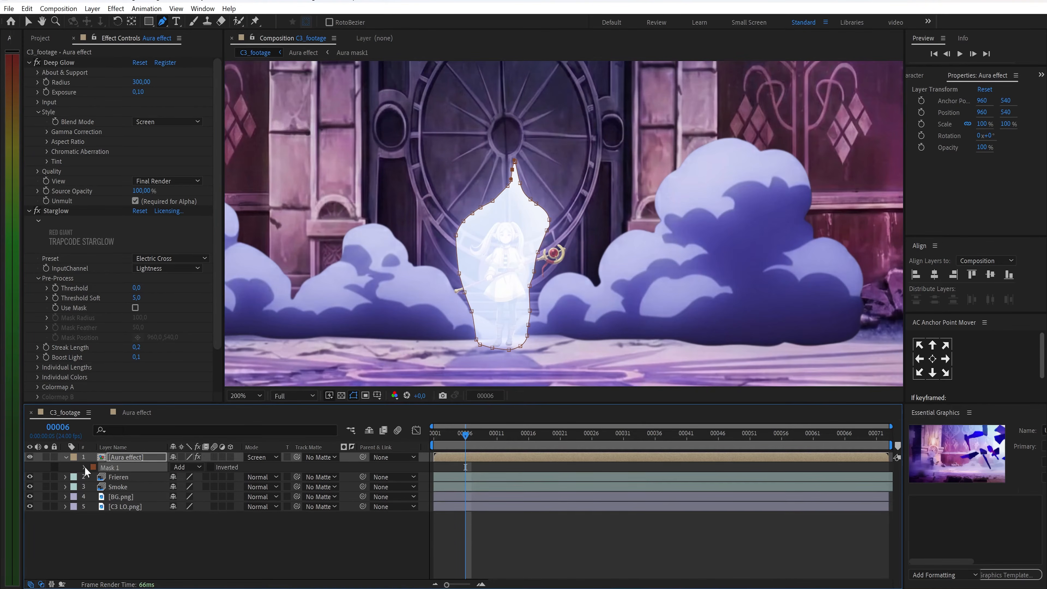
Step: Feather the character mask by 100 pixels and expand it by 45 pixels
click(84, 467)
click(181, 487)
text(100)
key(Return)
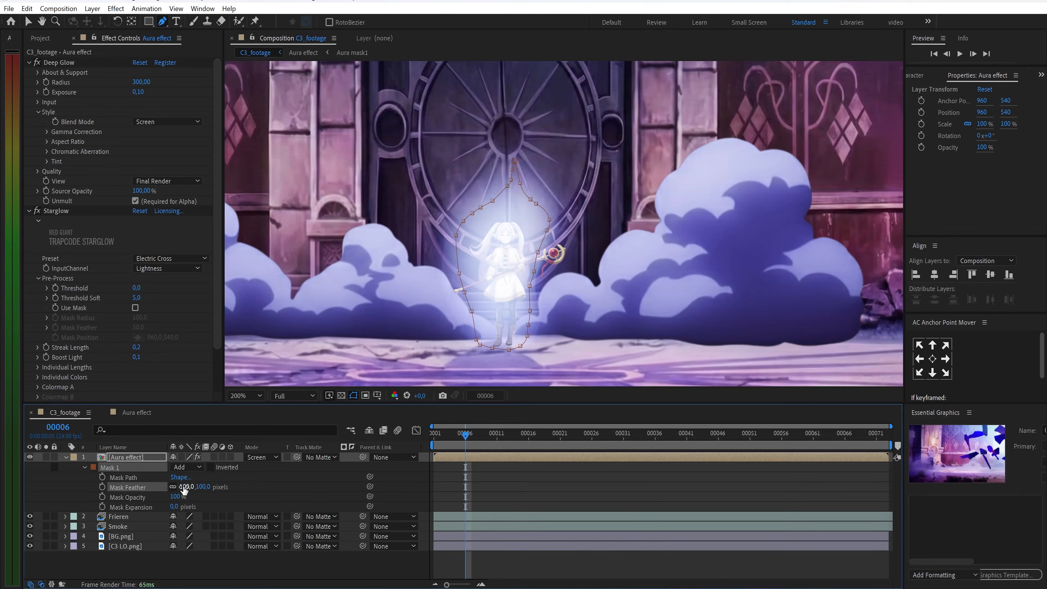
click(174, 507)
text(45)
key(Return)
Step: Keyframe the mask path at frame 6 and stretch the mask taller at frame 26
click(102, 477)
drag(465, 434, 591, 455)
key(v)
double_click(515, 162)
drag(504, 161, 504, 113)
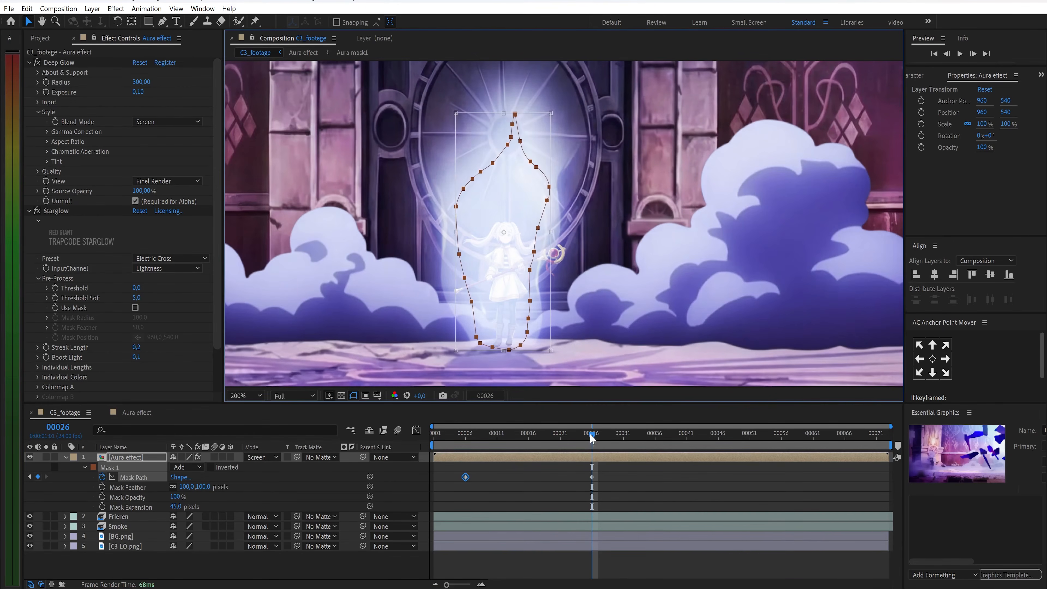
Step: Enlarge the mask path in width and height at frame 51 and adjust its shape again at frame 72
drag(590, 437, 747, 437)
drag(456, 232, 441, 232)
drag(499, 113, 500, 78)
scroll(510, 189, down, 1)
drag(750, 435, 883, 436)
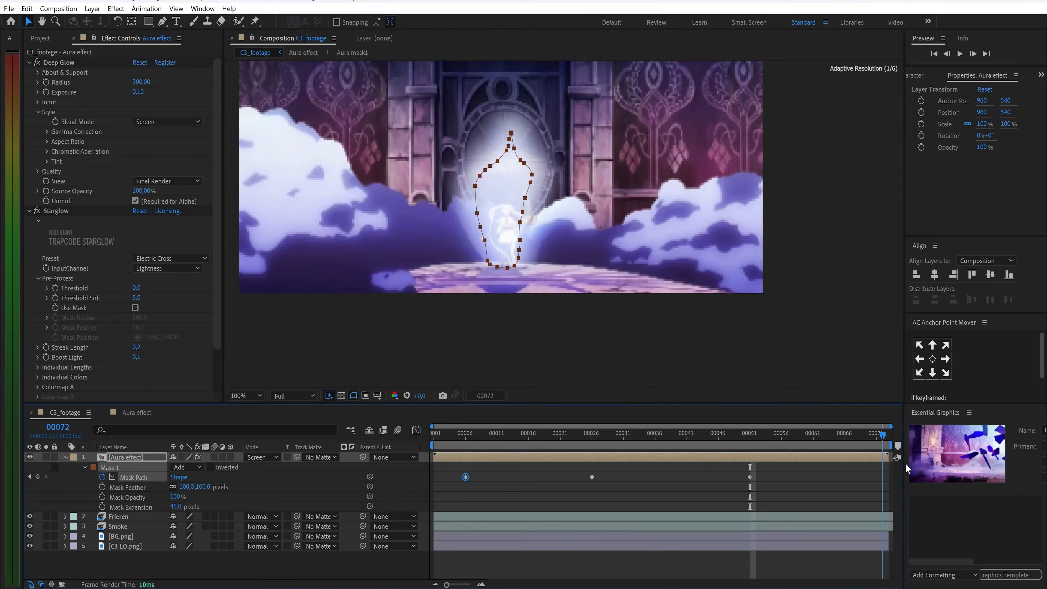
drag(512, 161, 526, 246)
drag(518, 218, 519, 205)
drag(490, 280, 553, 280)
Step: Duplicate the Aura effect layer and set the copy's mask to Subtract with 50-pixel feather and 0 expansion
drag(883, 437, 432, 442)
click(128, 458)
key(ctrl+d)
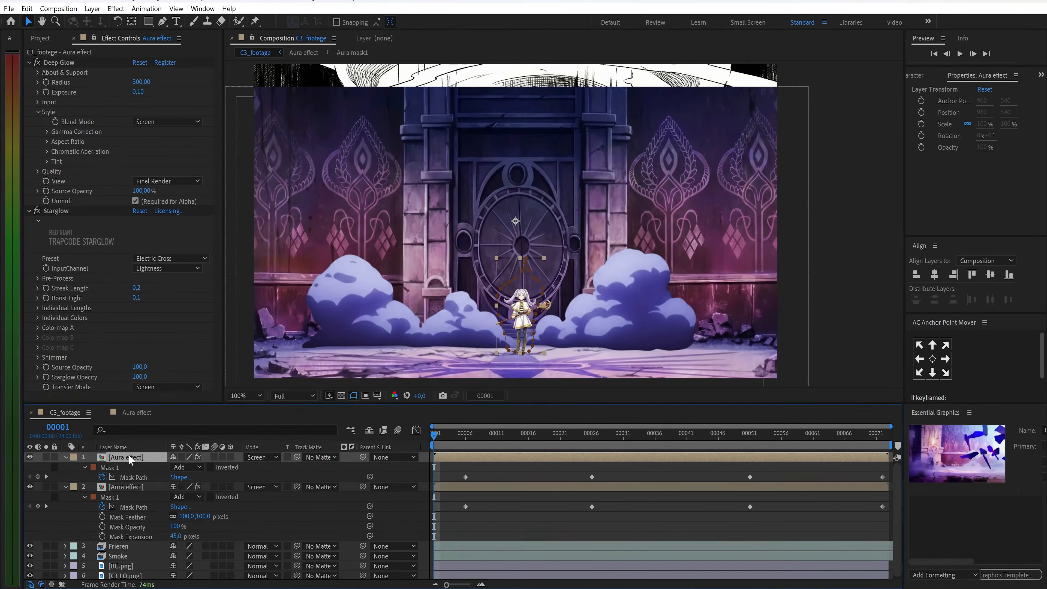
click(87, 470)
click(176, 506)
text(0)
key(Return)
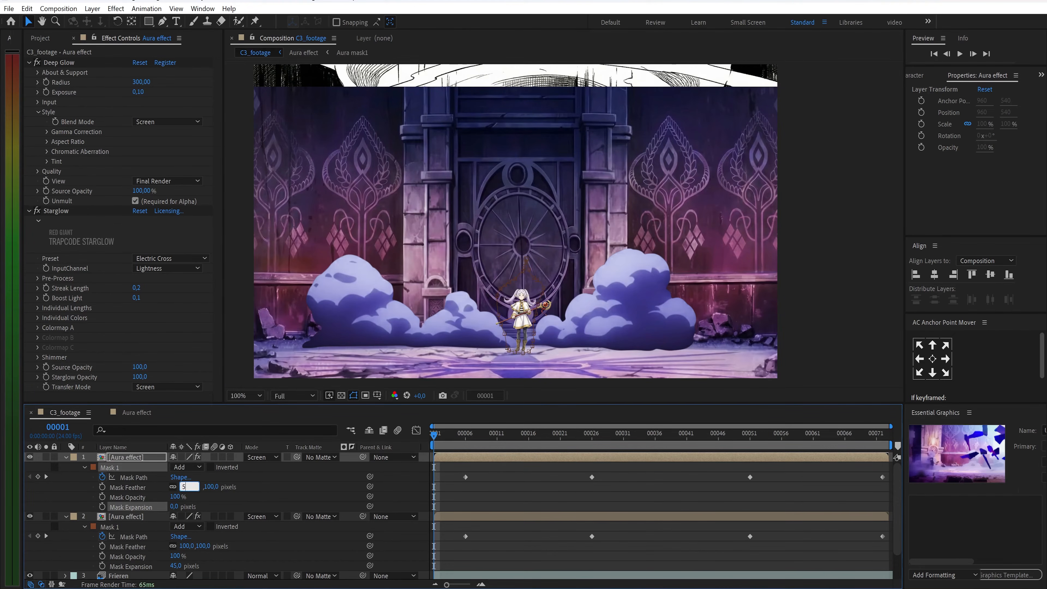
click(186, 467)
click(194, 505)
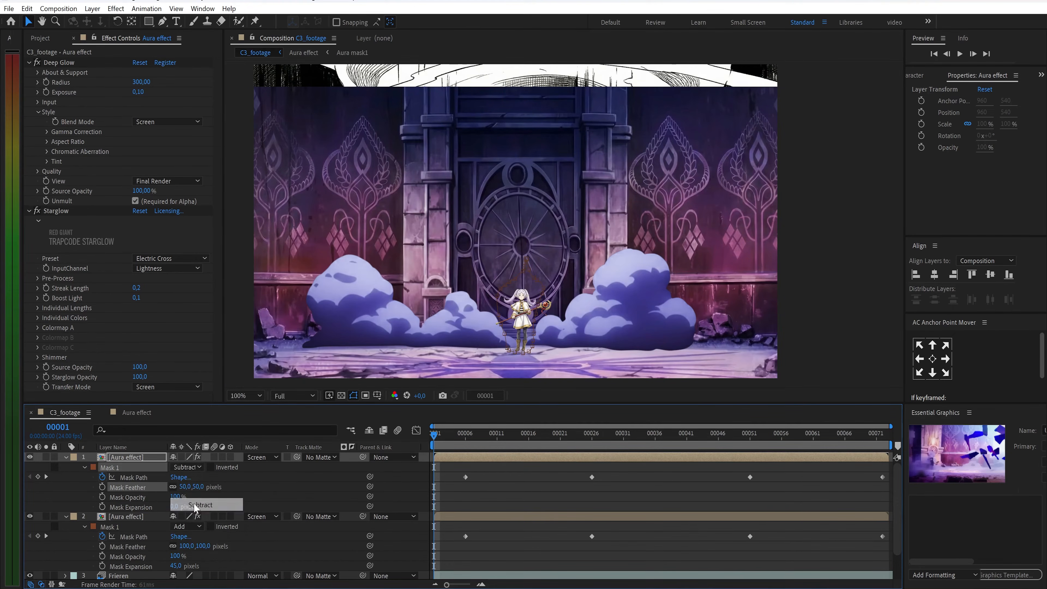
Step: Set the lower Aura effect layer's opacity to 70% and preview the composition
click(145, 518)
text(t)
text(70)
key(Return)
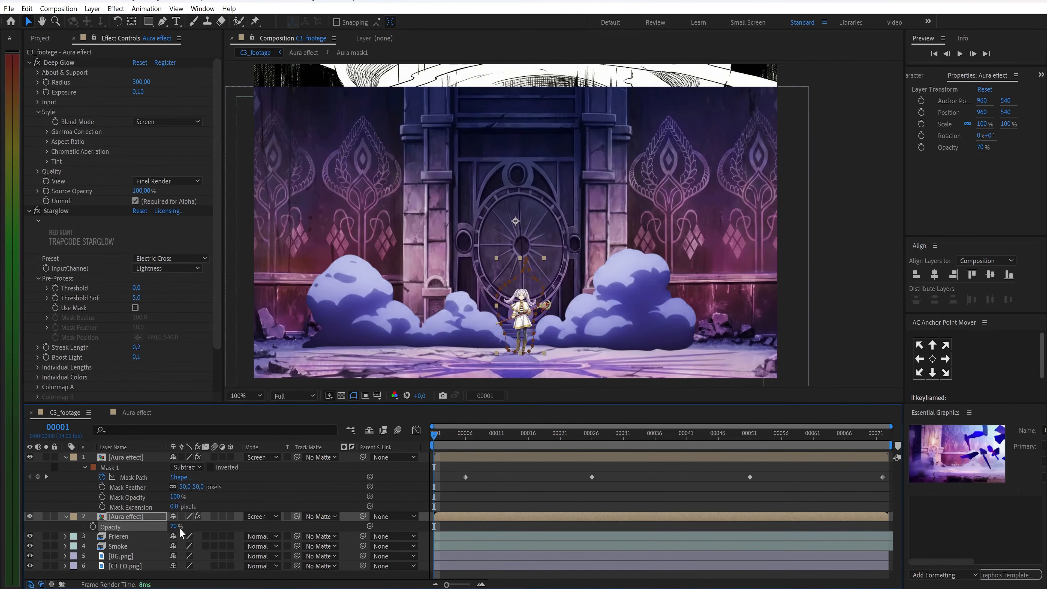
key(space)
key(space)
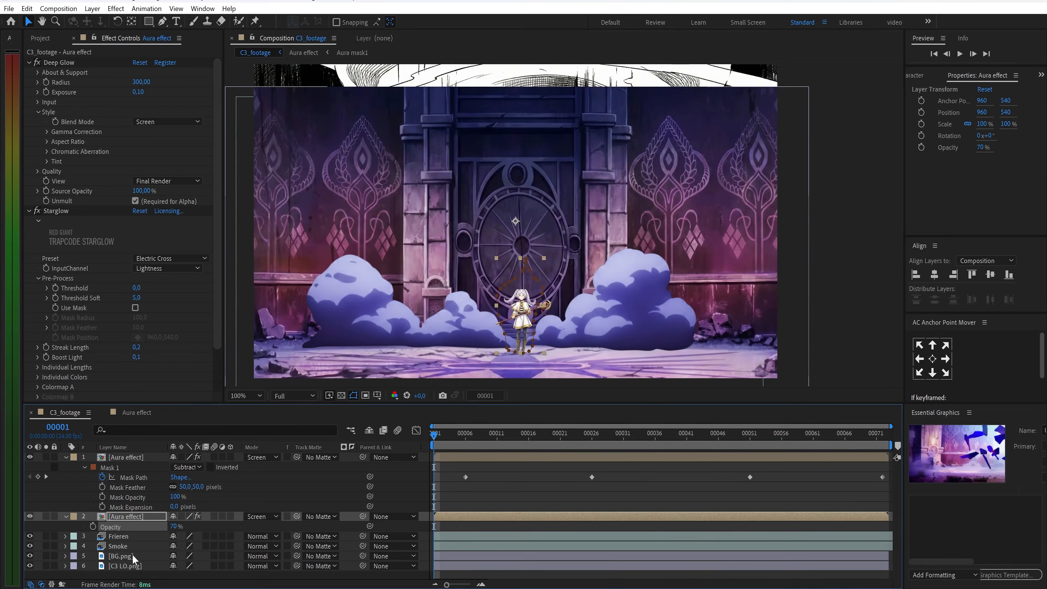
Step: Apply Motion Tile to BG.png with mirrored edges, output width 140 and output height 150
click(133, 559)
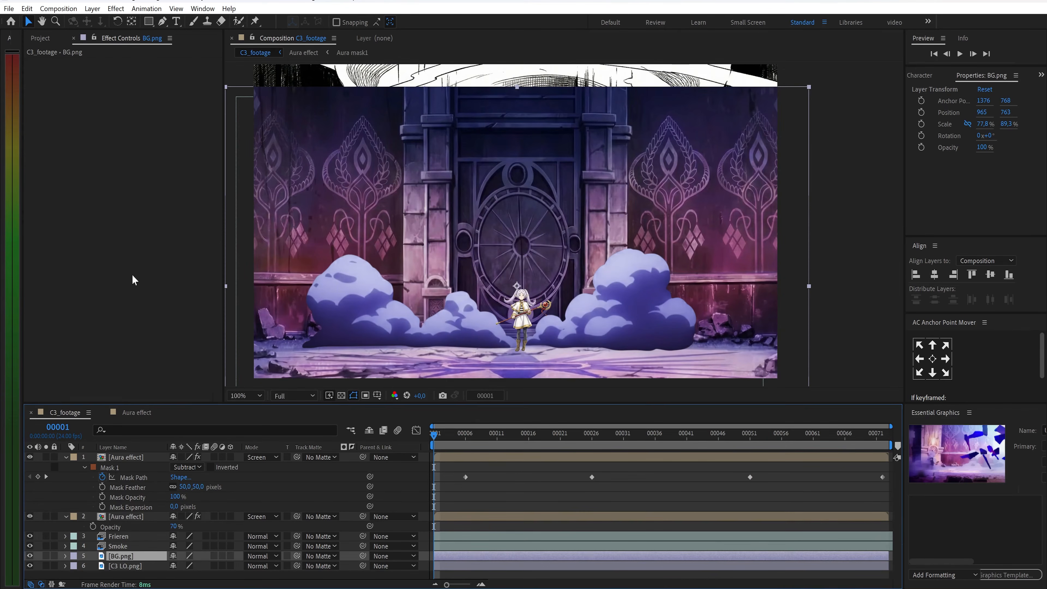
key(ctrl+space)
text(mot)
key(Return)
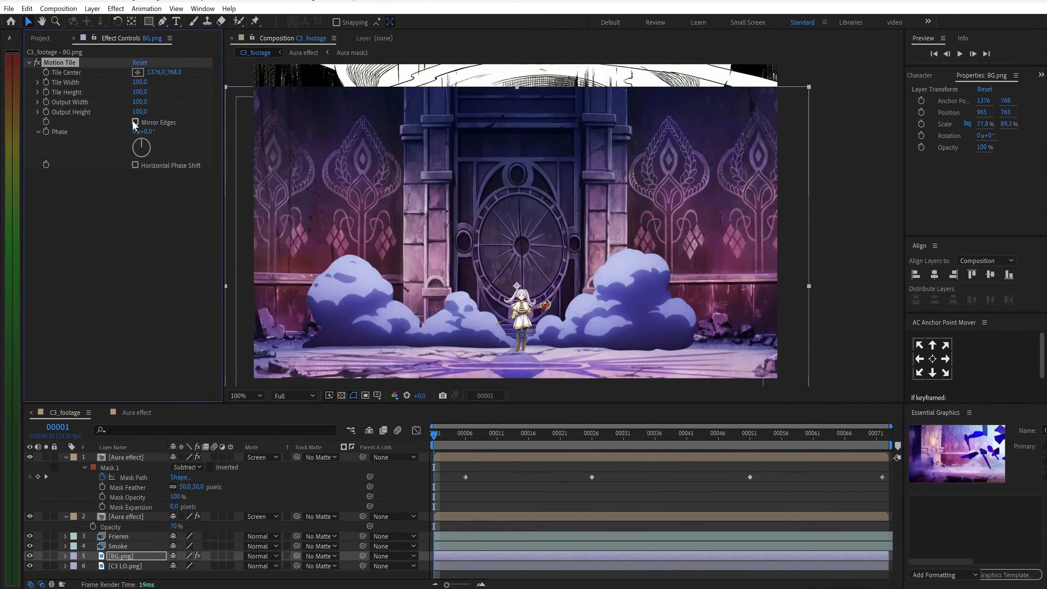
text(150)
key(Return)
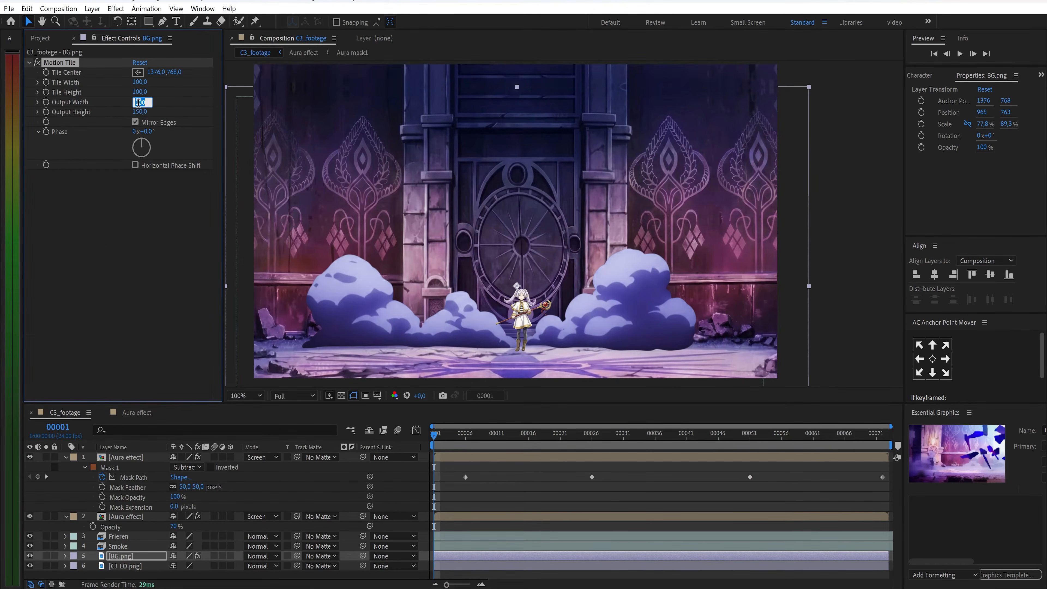
Step: Add Curves to BG.png and raise the RGB midtones to brighten the background
key(ctrl+space)
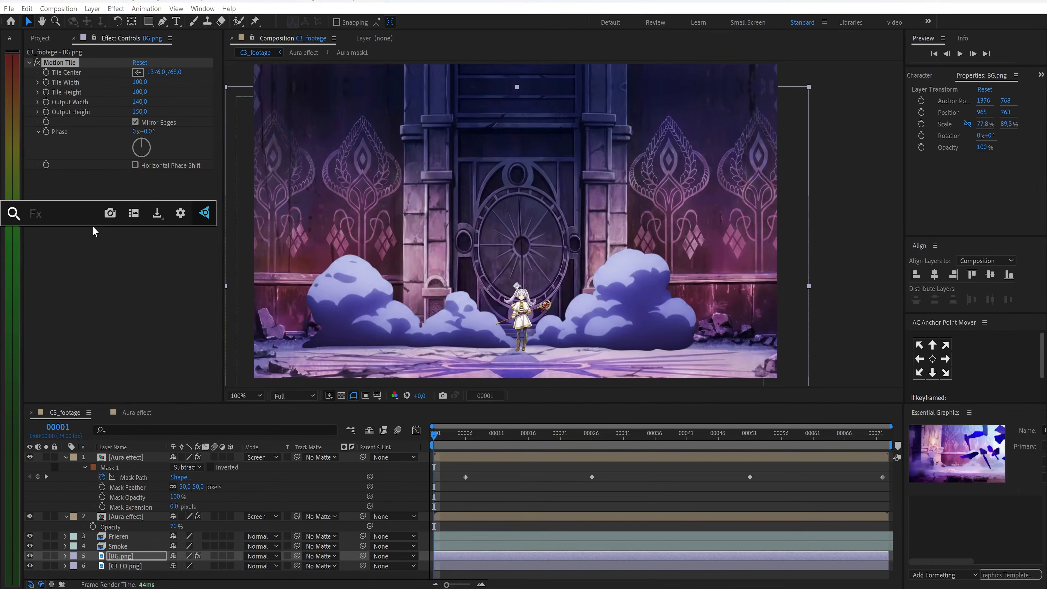
text(curv)
key(Return)
drag(129, 272, 115, 256)
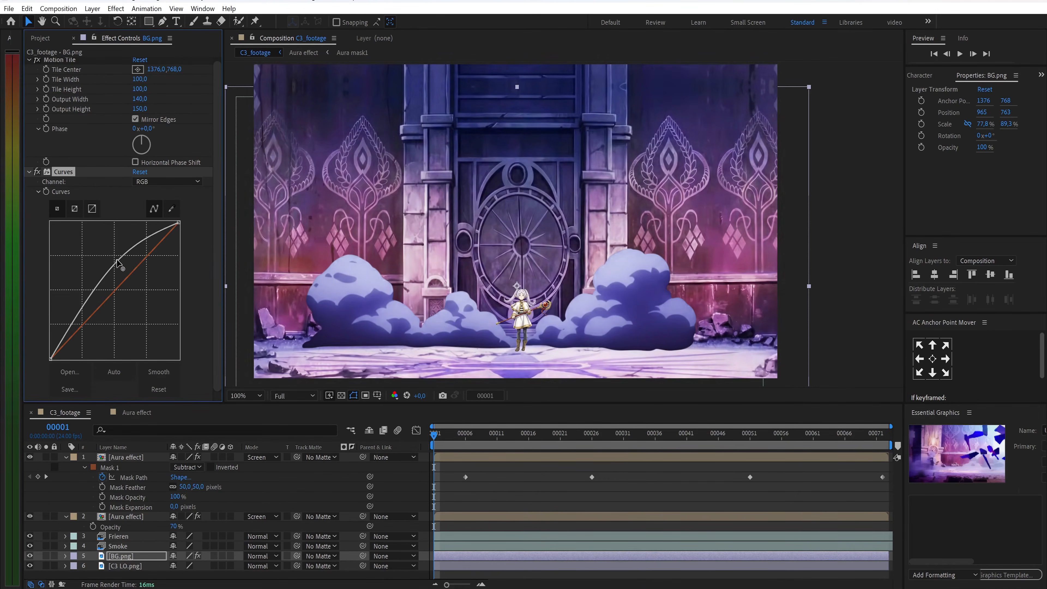
Step: Apply a Drop Shadow to the Smoke layer with 40% opacity, 180° direction and 89 softness
click(129, 545)
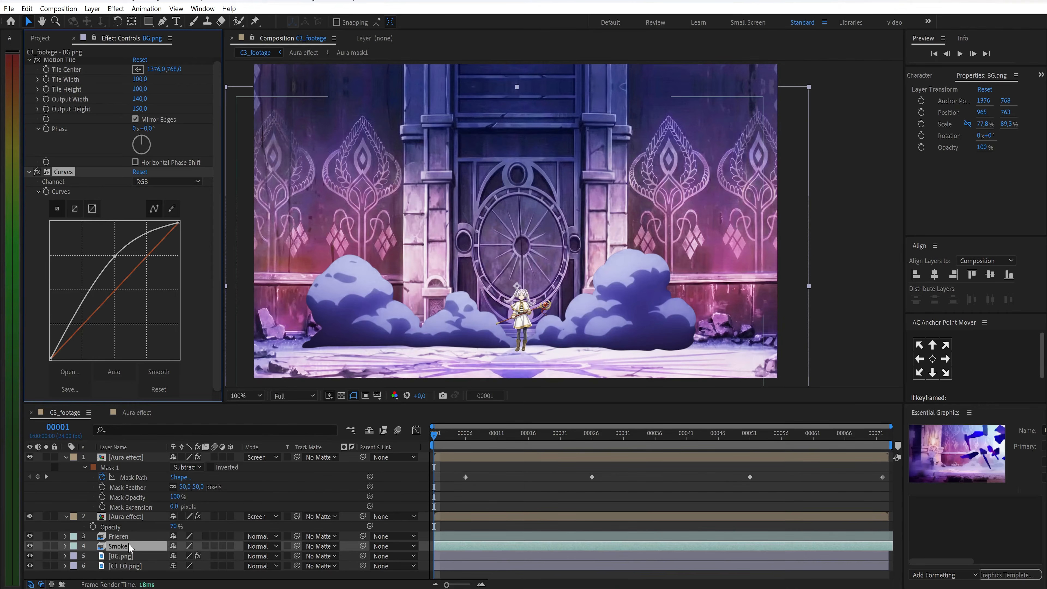
key(ctrl+space)
text(dro)
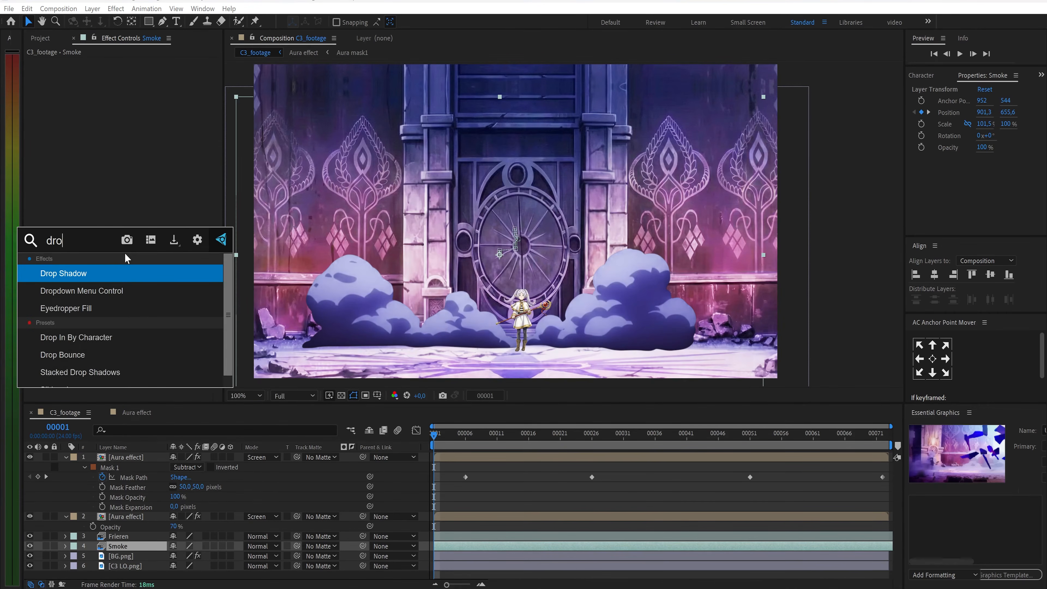
key(Return)
text(40)
key(Return)
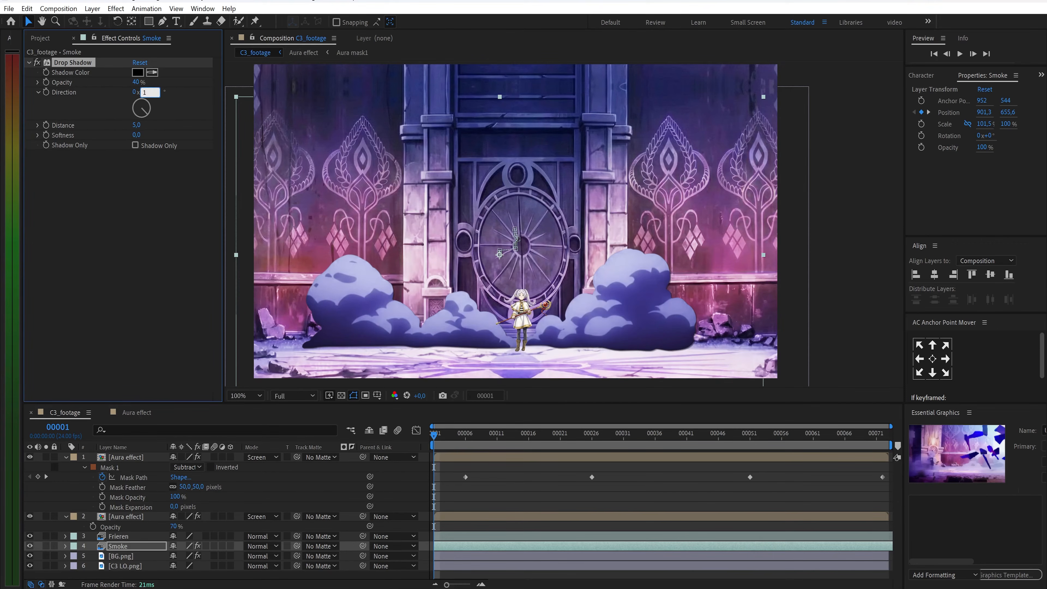
text(180)
key(Return)
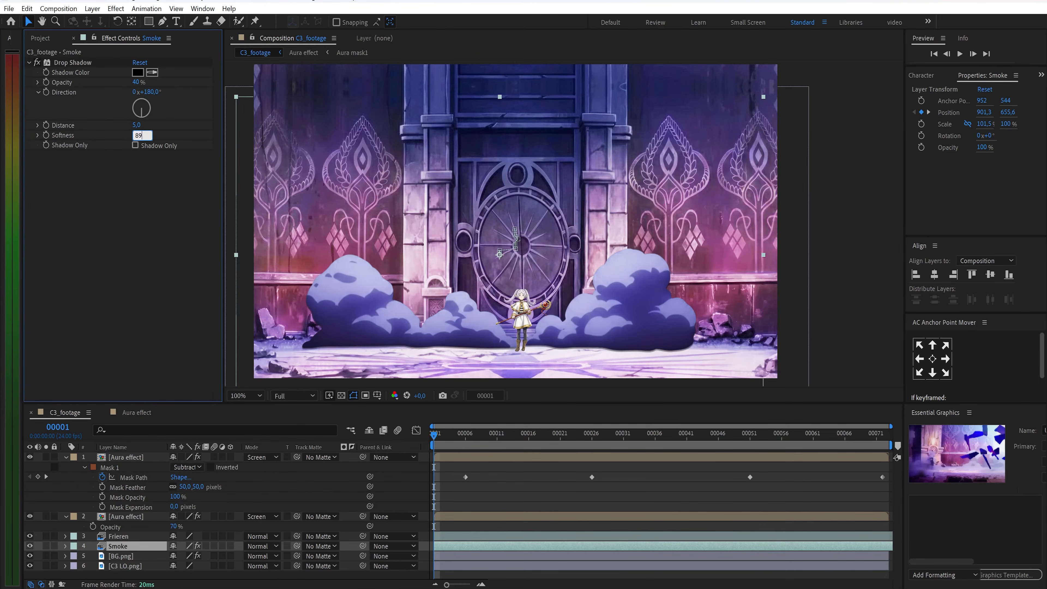
text(89)
key(Return)
Step: Add Gaussian Blur to the Smoke layer with a blurriness of 7 and repeated edge pixels
key(ctrl+space)
text(ga)
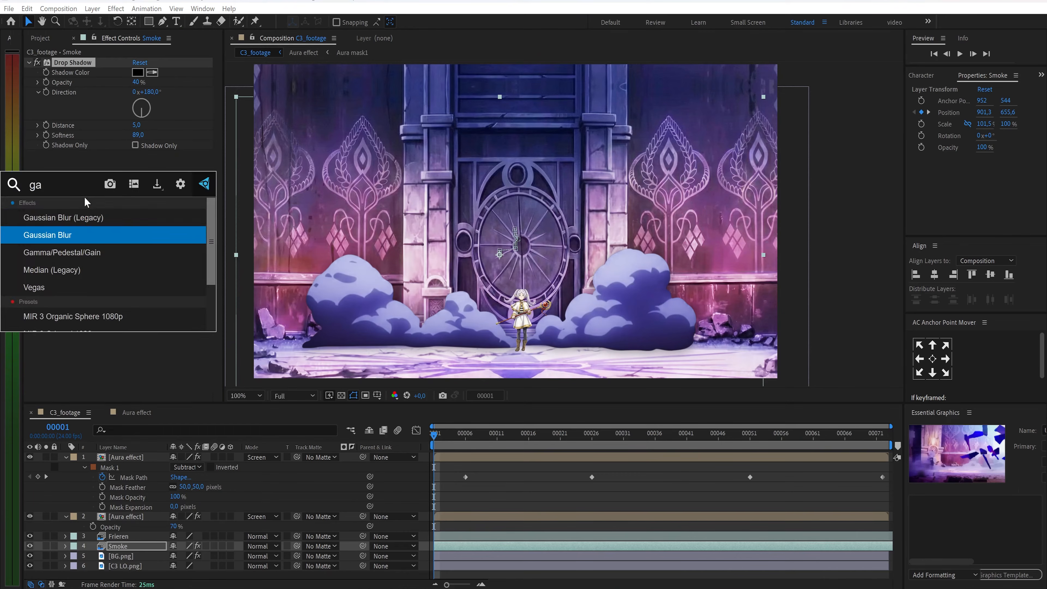
key(Return)
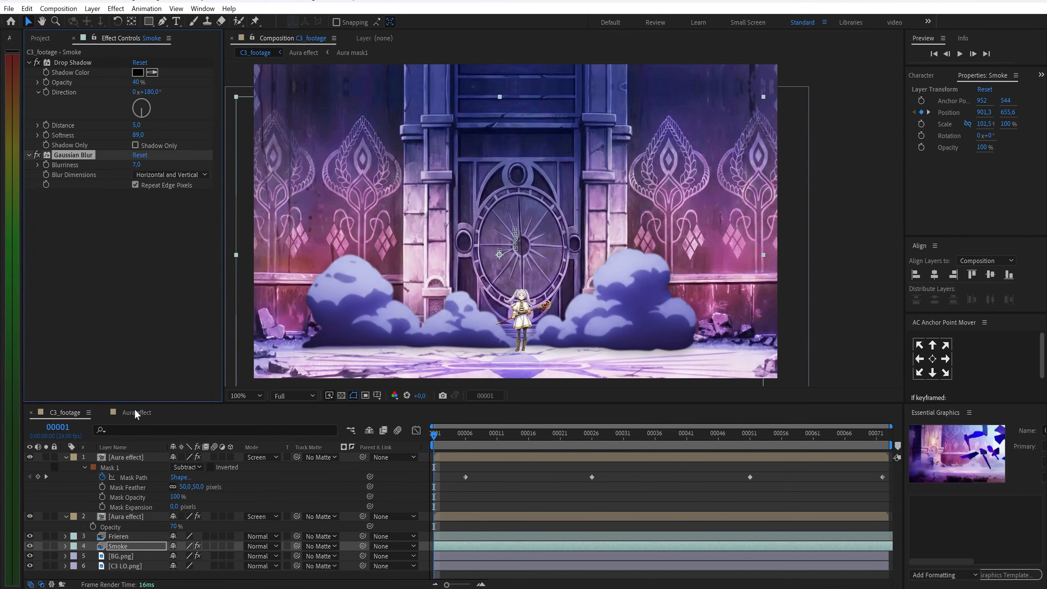
Step: Apply the Tint effect to the Frieren layer to turn the character black and white
click(127, 537)
key(ctrl+space)
text(t)
scroll(111, 350, down, 2)
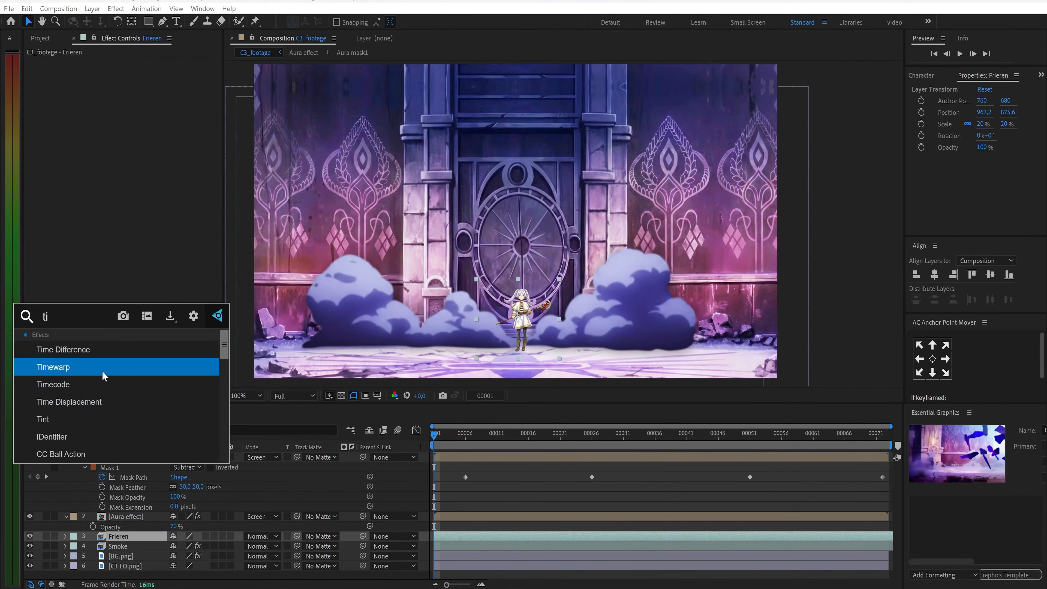
click(74, 419)
Step: Add Curves to the Frieren layer and lower the RGB midtones to darken the character
key(ctrl+space)
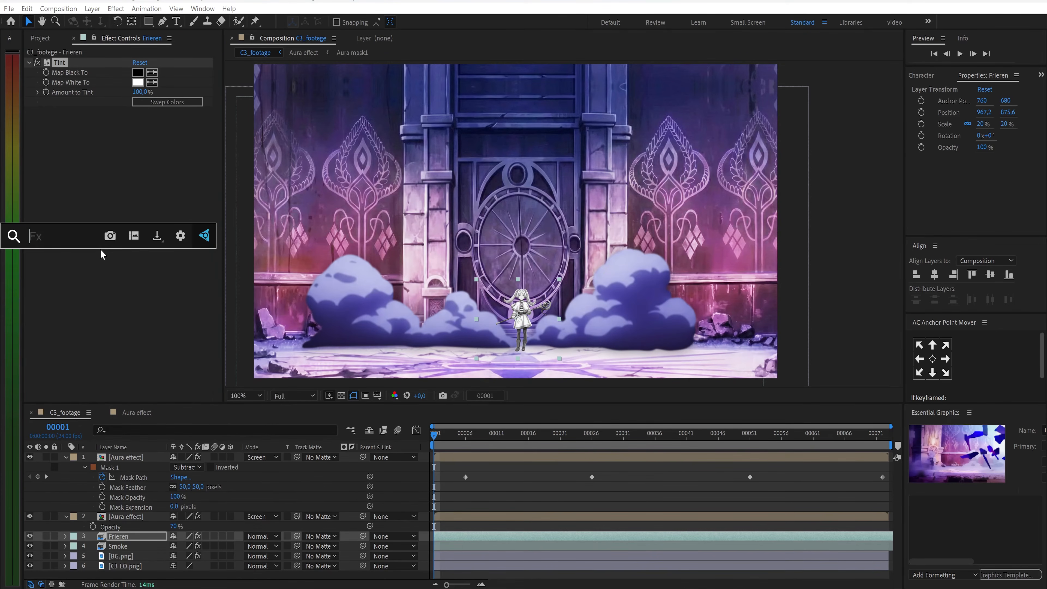
text(cur)
key(Return)
drag(99, 248, 114, 264)
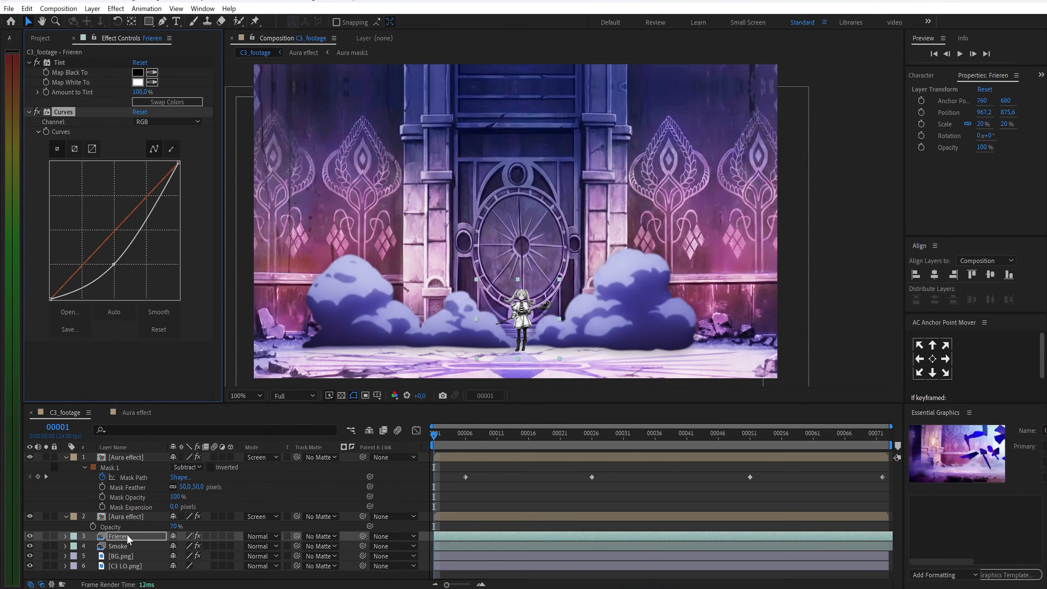
Step: Duplicate the Frieren layer and remove all effects from the copy
key(ctrl+d)
drag(428, 437, 522, 447)
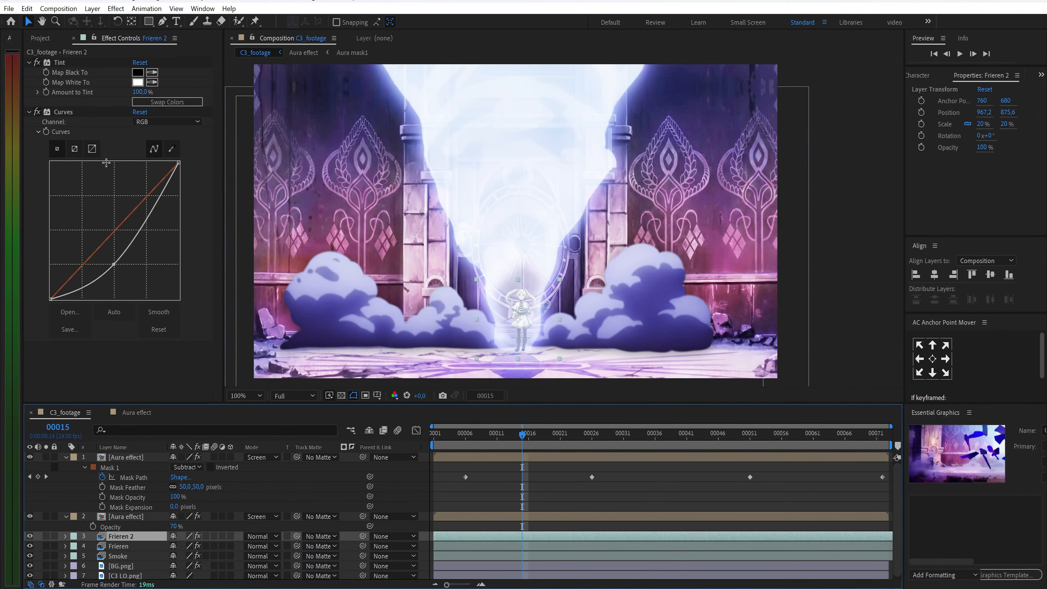
click(65, 112)
key(ctrl+a)
key(Delete)
Step: Apply a Fill effect to the Frieren 2 layer with the blue color 3A38EB
key(ctrl+space)
text(fill)
key(Return)
click(138, 93)
text(3A38EB)
key(Return)
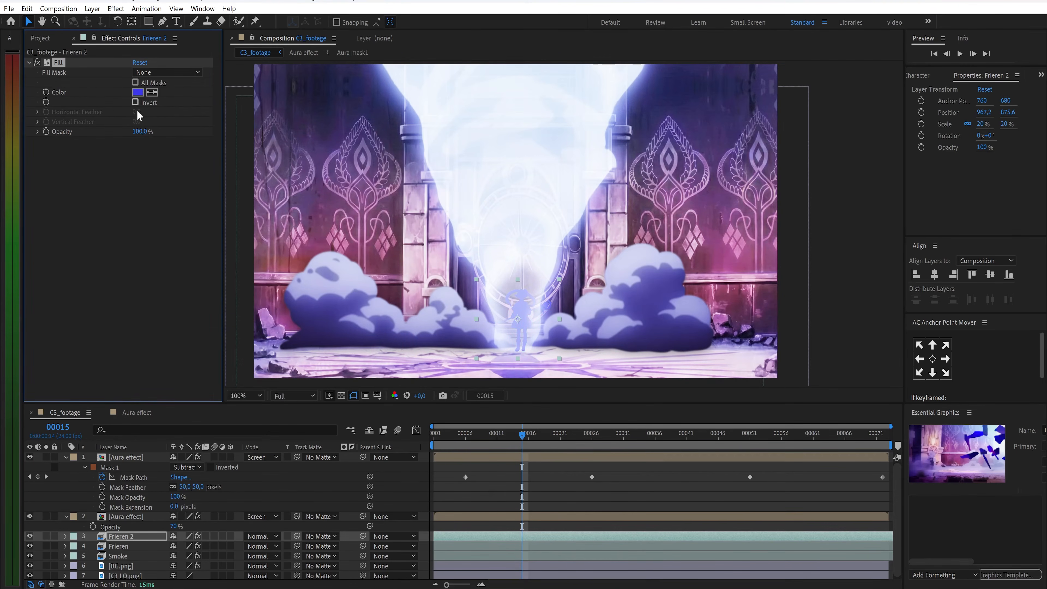
Step: Set Frieren 2 to Multiply blending at 70% opacity and duplicate the layer
click(262, 536)
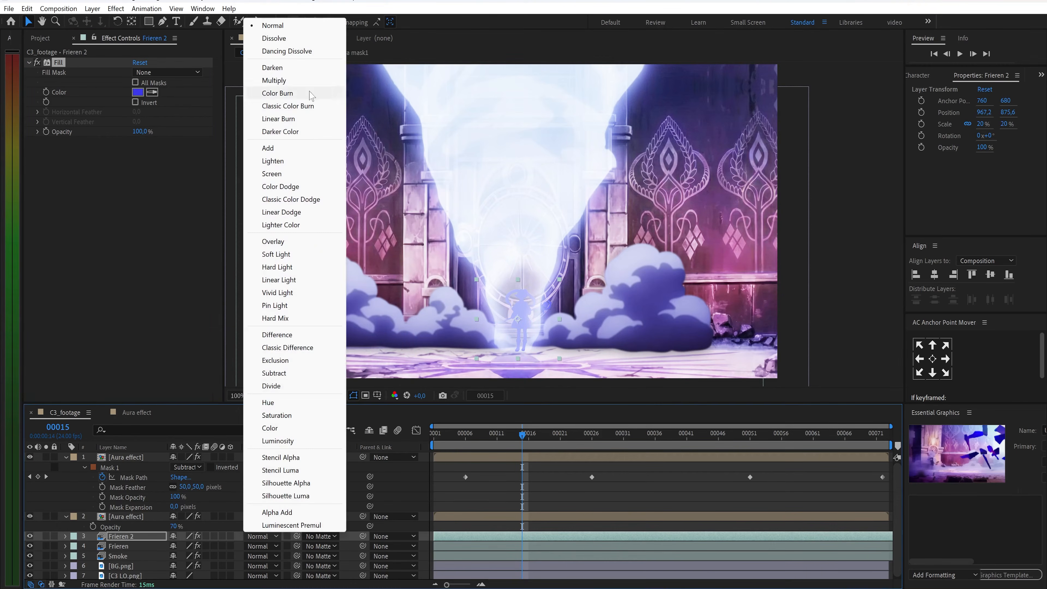
click(292, 72)
key(t)
click(175, 546)
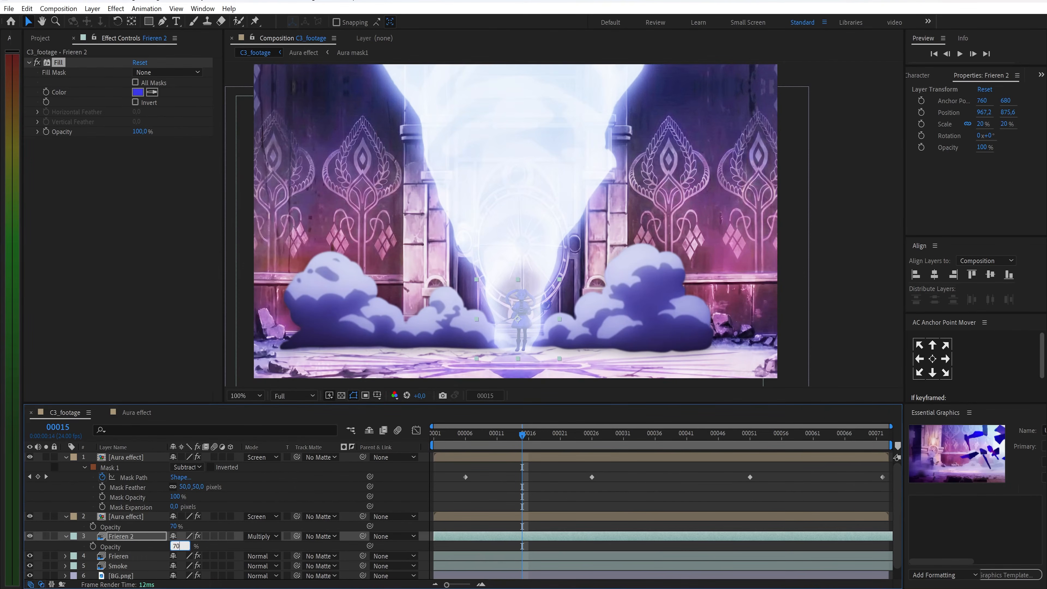
key(Return)
key(ctrl+d)
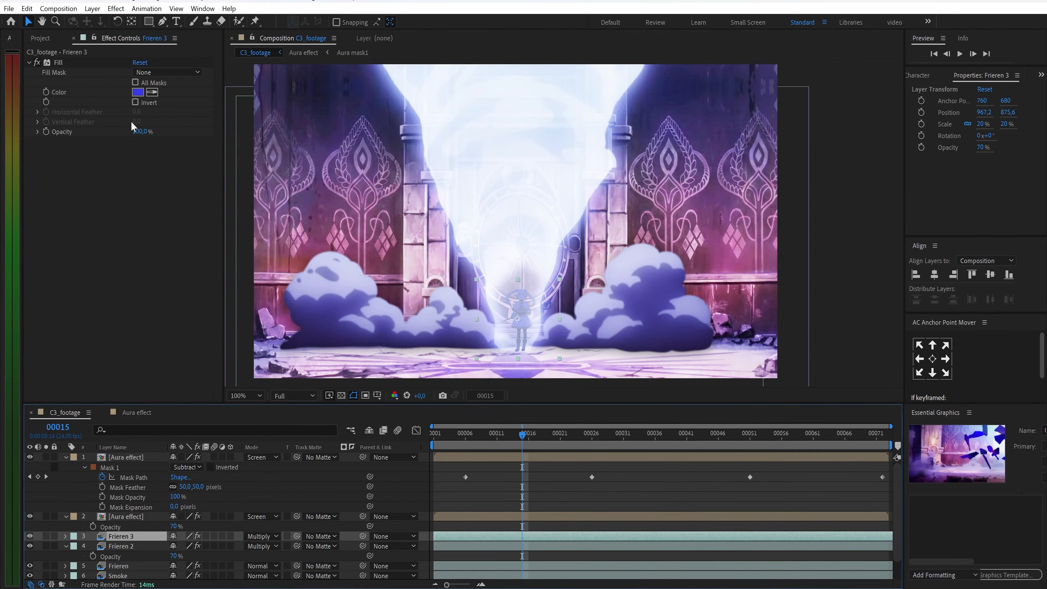
Step: Change the Fill color of the Frieren 3 layer to a darker blue
click(137, 94)
click(317, 384)
key(Return)
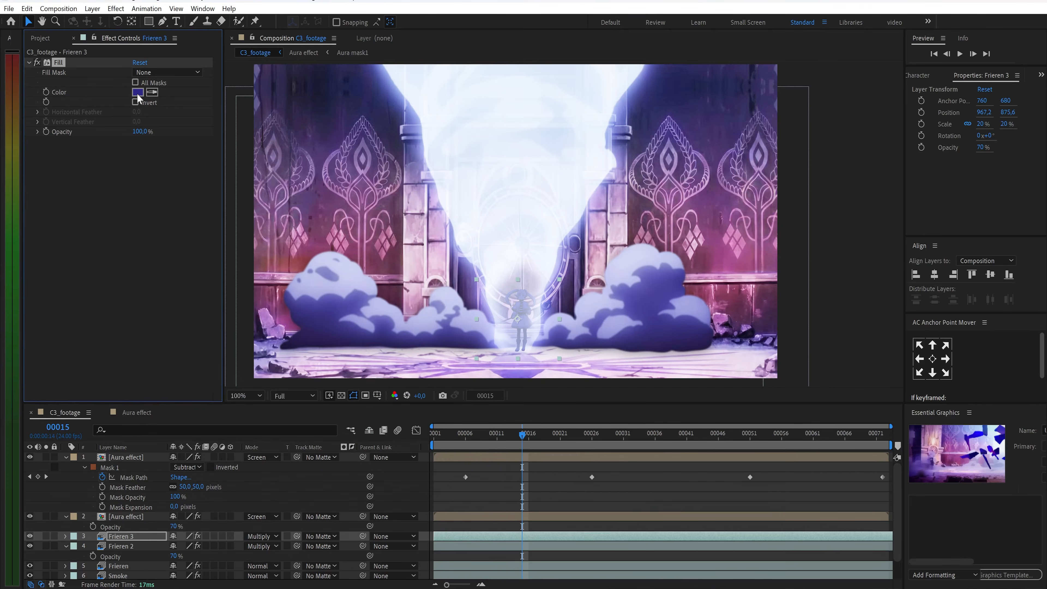
Step: Set the Frieren 3 layer's opacity to 85% and preview the composition
click(139, 536)
key(t)
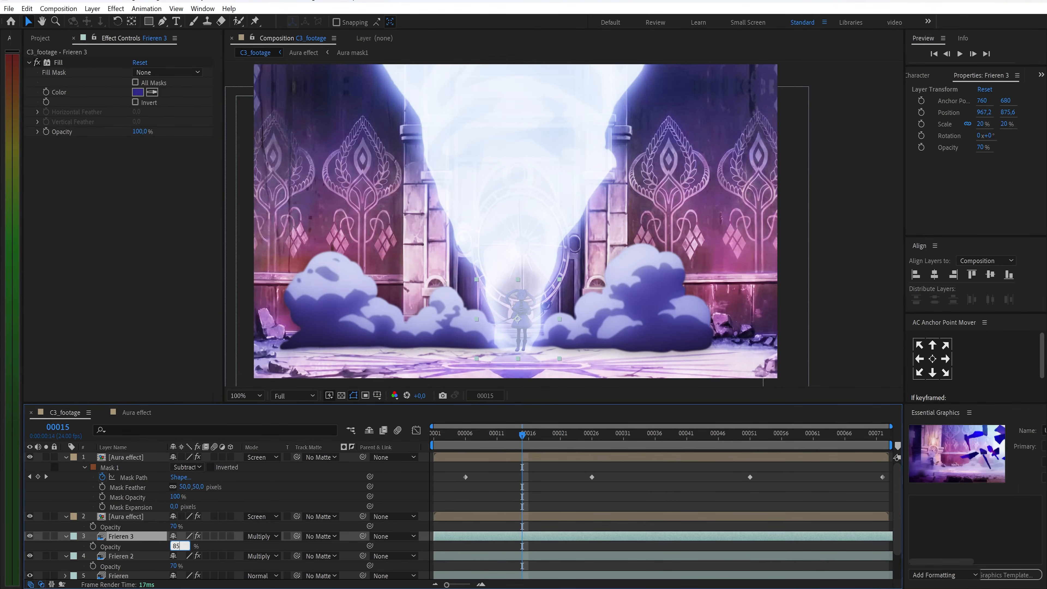
text(85)
key(Return)
key(space)
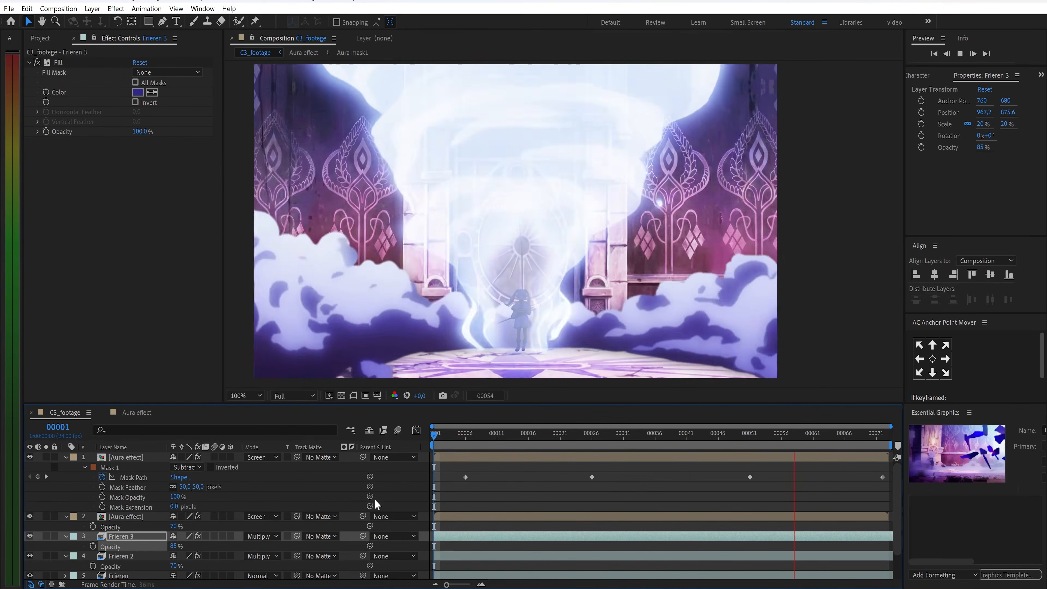
key(space)
Step: Add the Aura 2 sequence from the C3 folder as the topmost layer of C3_footage at 50% scale
click(40, 39)
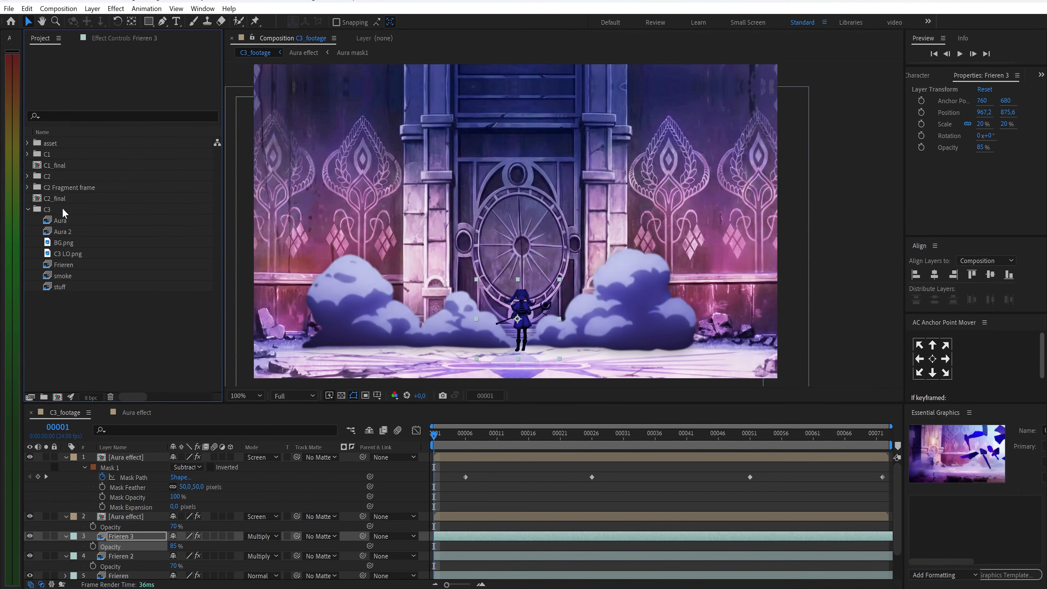
click(62, 232)
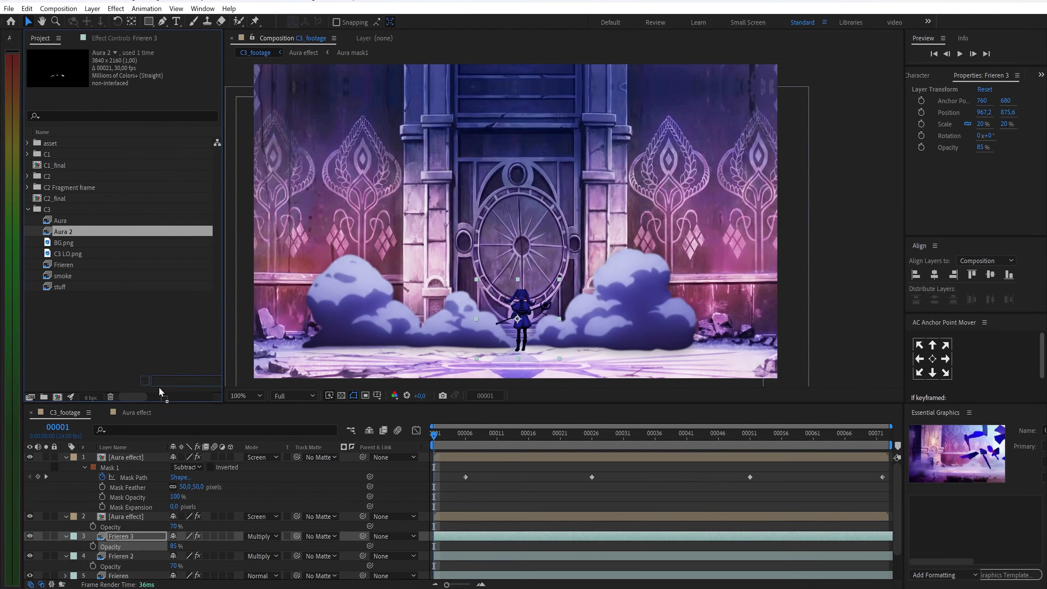
drag(160, 388, 151, 455)
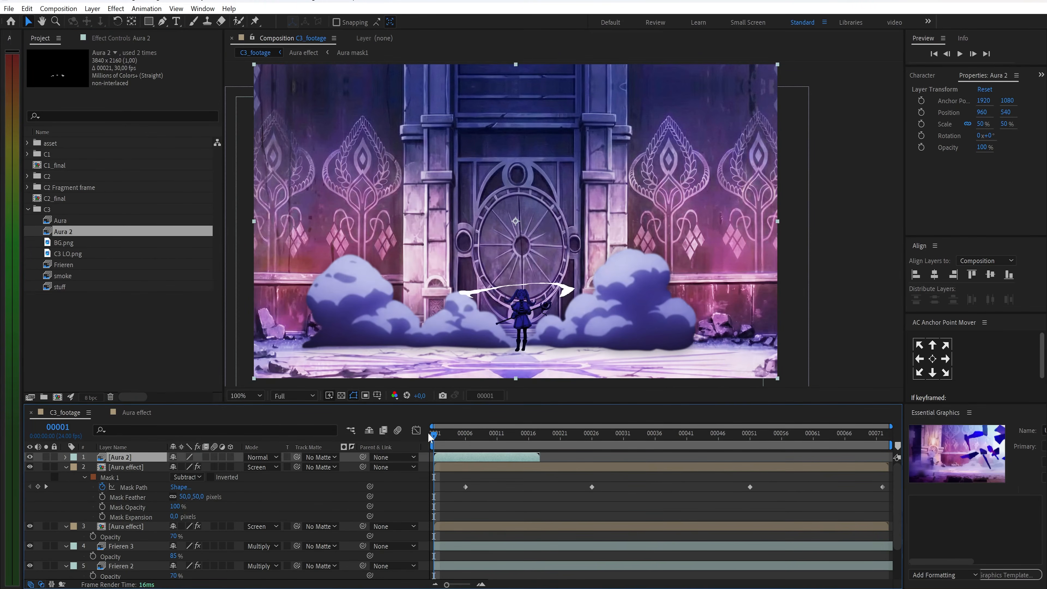
Step: Time-remap Aura 2 to slow it down, extend it to the composition's end, and start the layer at frame 11
key(ctrl+alt+t)
drag(539, 457, 889, 476)
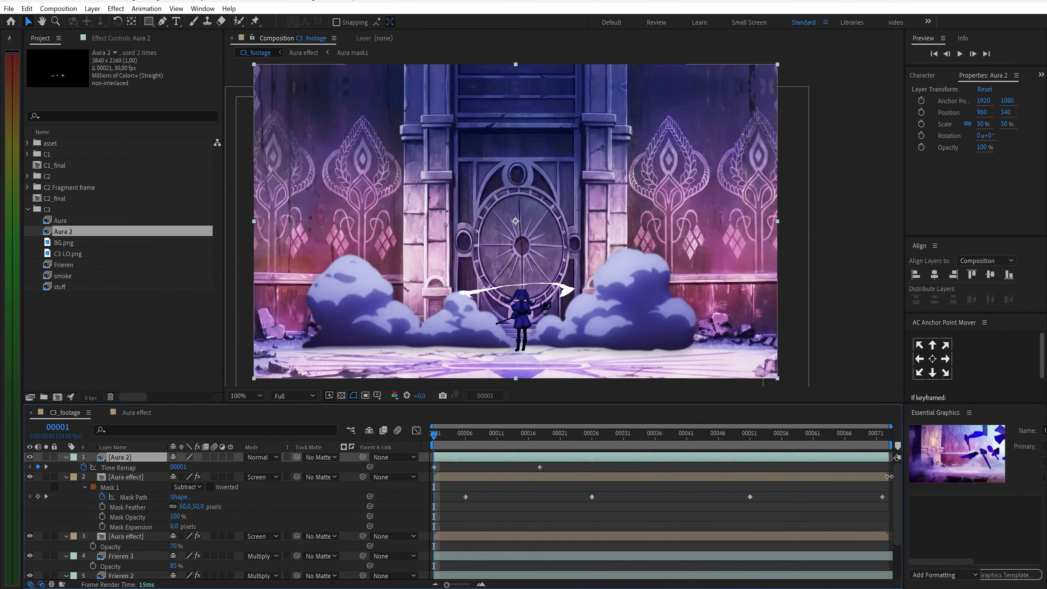
drag(540, 467, 833, 467)
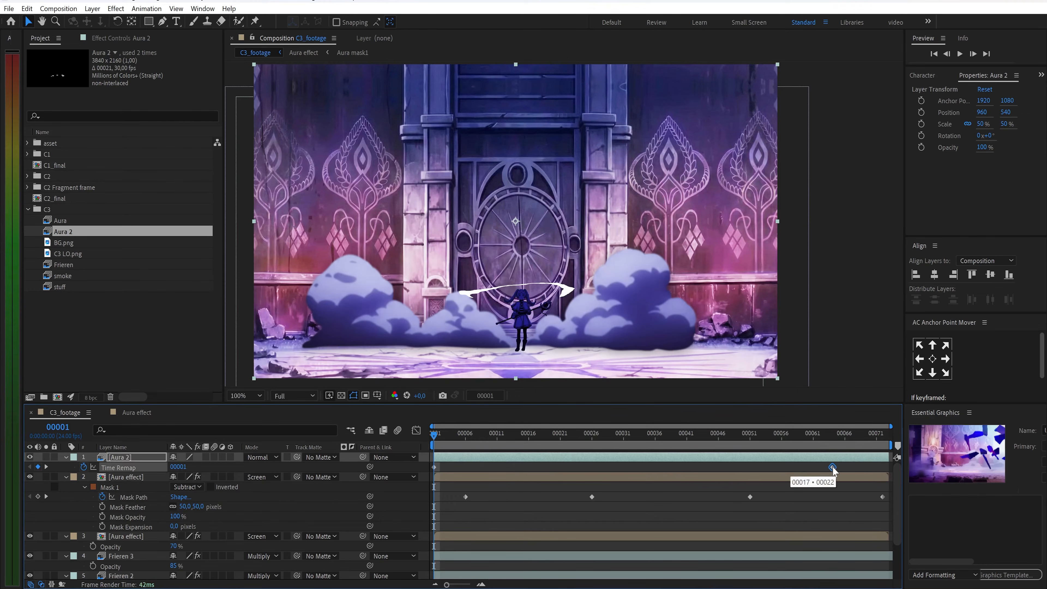
drag(447, 456, 503, 461)
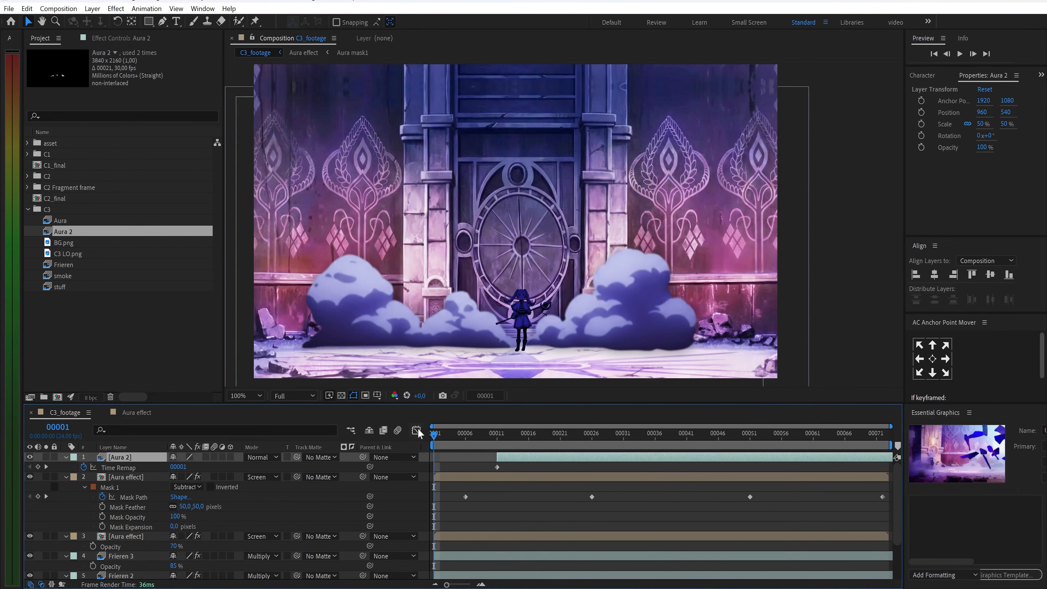
key(space)
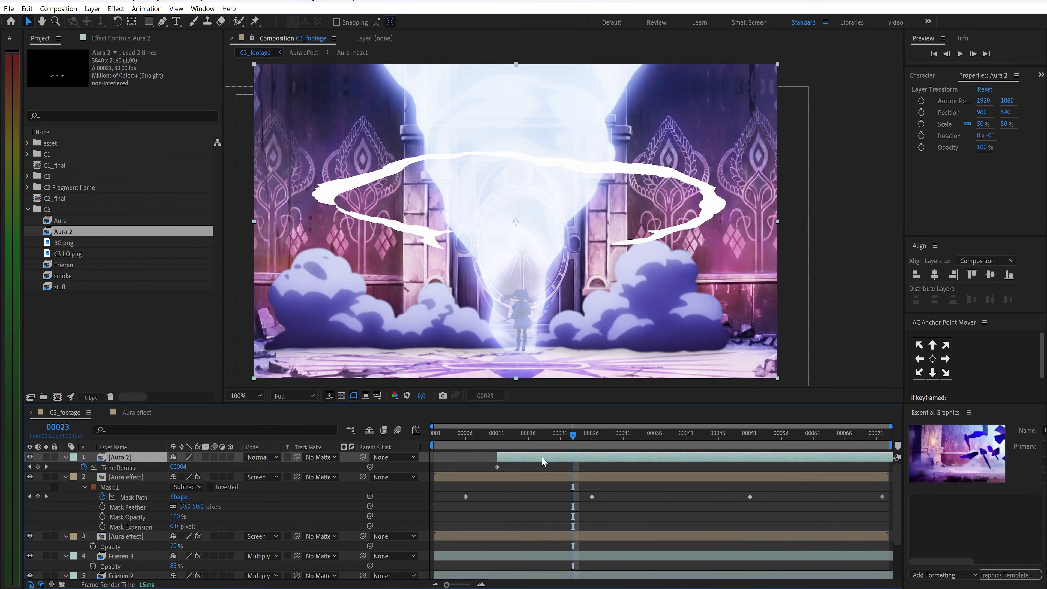
Step: Apply Deep Glow to Aura 2 with a radius of 200 and an exposure of 0.5
key(ctrl+space)
text(dee)
key(Return)
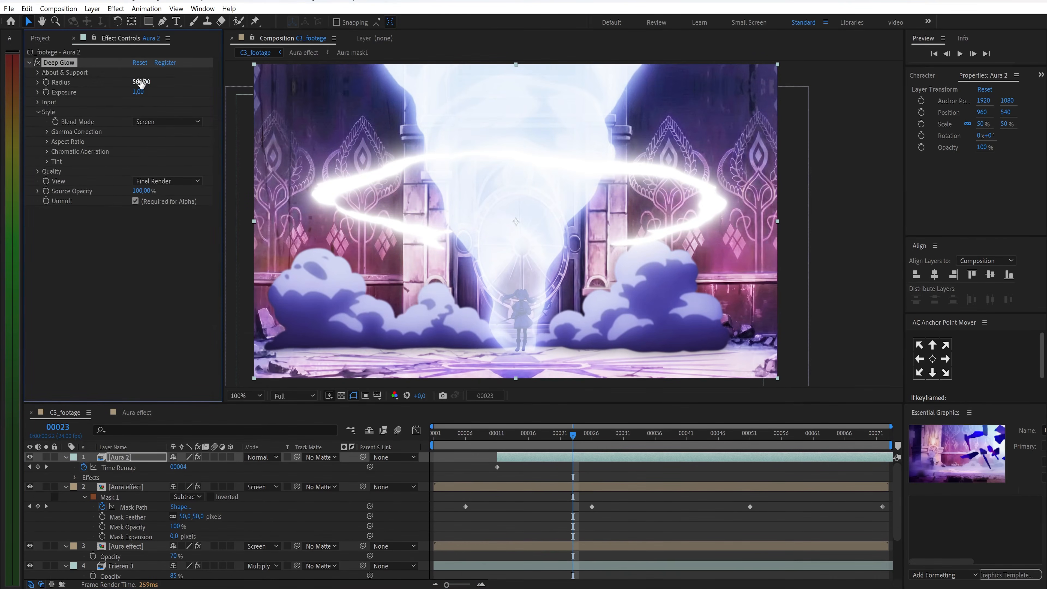
text(200)
key(Tab)
text(0.5)
key(Return)
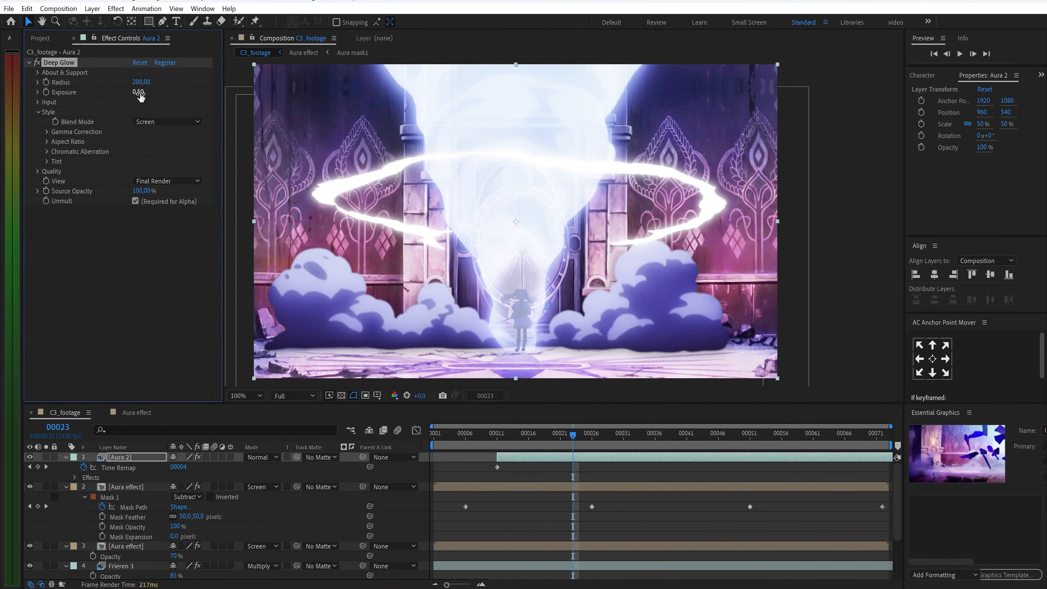
Step: Add Gaussian Blur with a blurriness of 20 to Aura 2 and set the layer's opacity to 90%
key(ctrl+space)
text(ga)
key(Return)
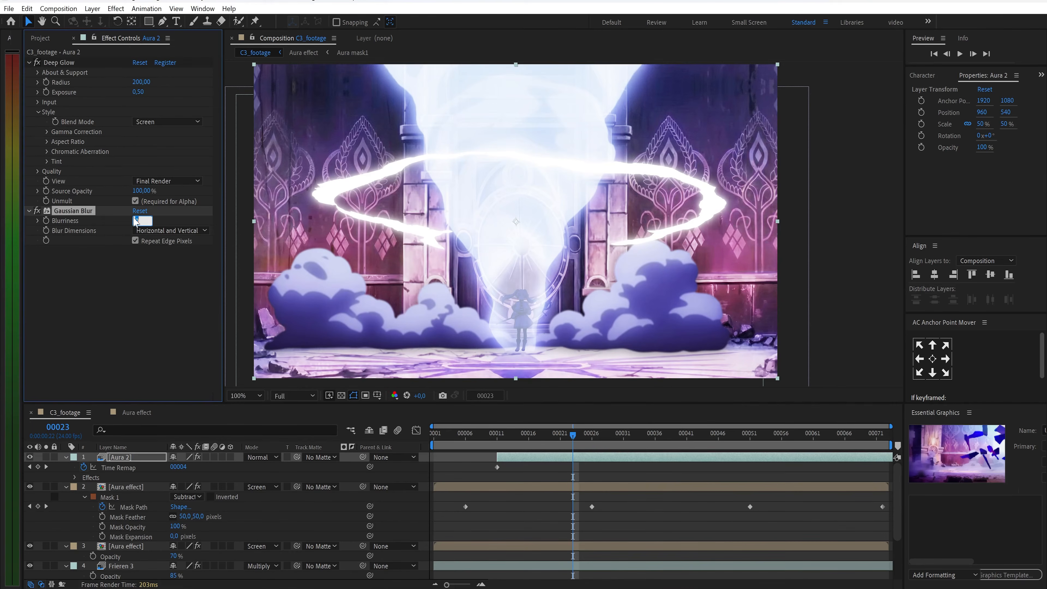
key(Return)
click(124, 457)
text(t90)
key(Return)
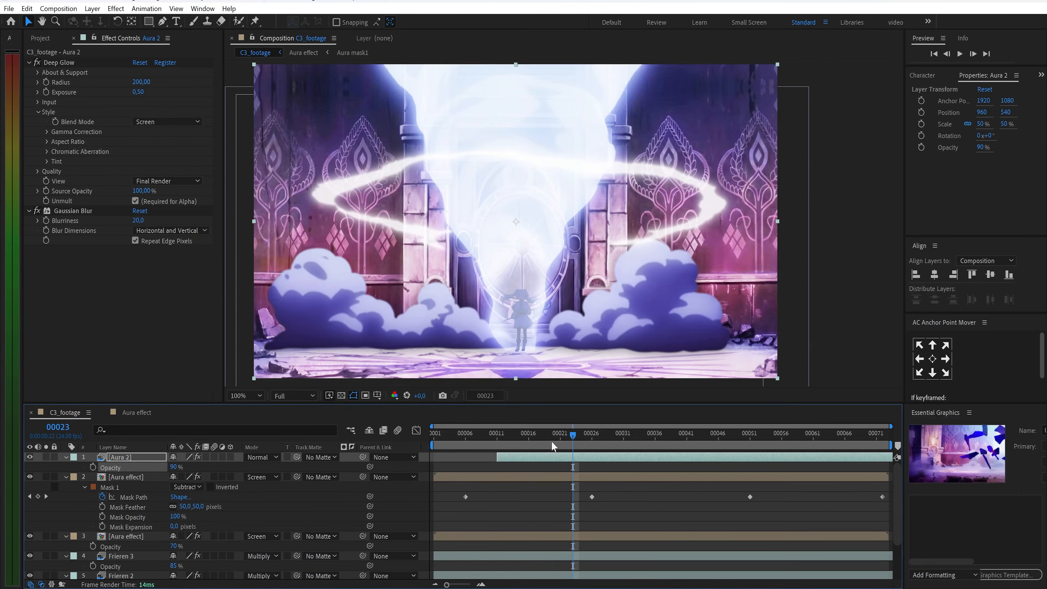
Step: Add the stuff sequence from the C3 folder as the topmost layer of C3_footage
key(Home)
click(41, 38)
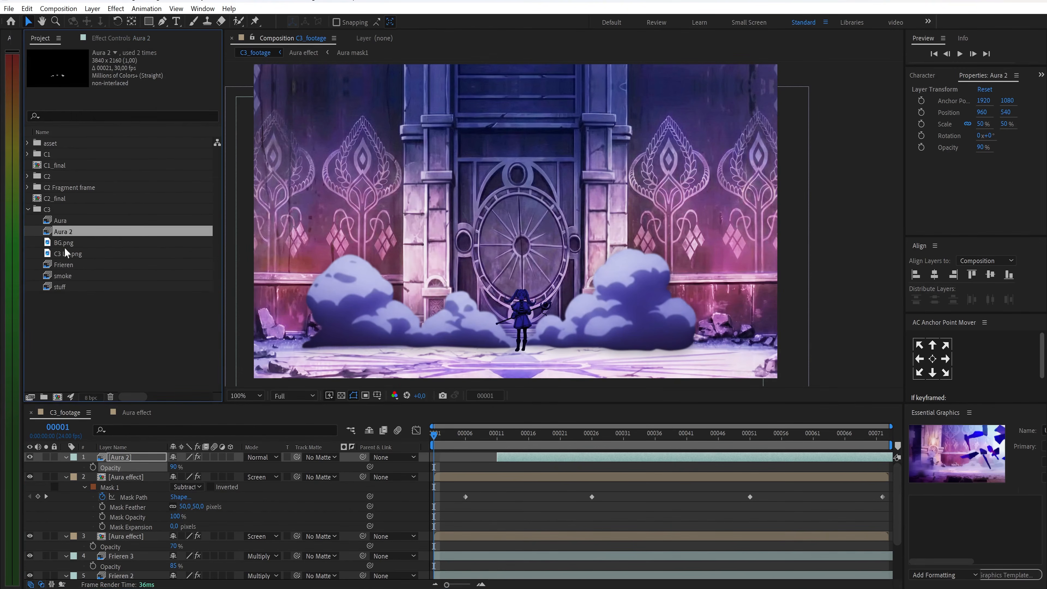
click(72, 288)
drag(134, 449, 131, 454)
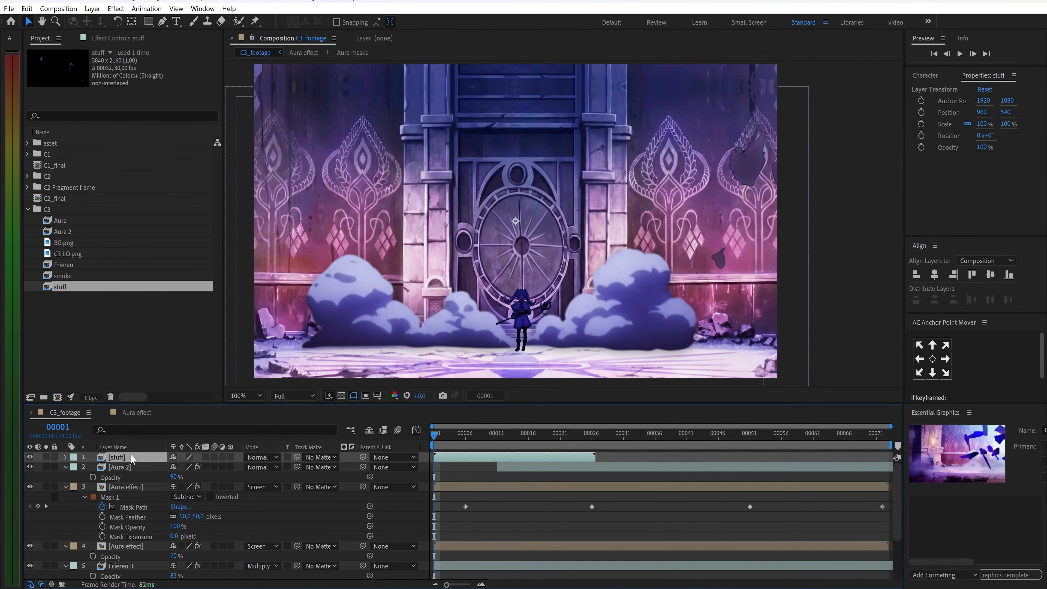
Step: Time-remap the stuff layer at 50% scale, starting it at frame 11 and stretching its last keyframe to the composition's end
key(ctrl+alt+t)
drag(483, 457, 547, 458)
drag(662, 457, 895, 477)
drag(442, 434, 687, 439)
drag(659, 467, 889, 471)
Step: Add a Time Remap keyframe at frame 48 on the stuff layer to vary the debris speed
drag(688, 437, 729, 444)
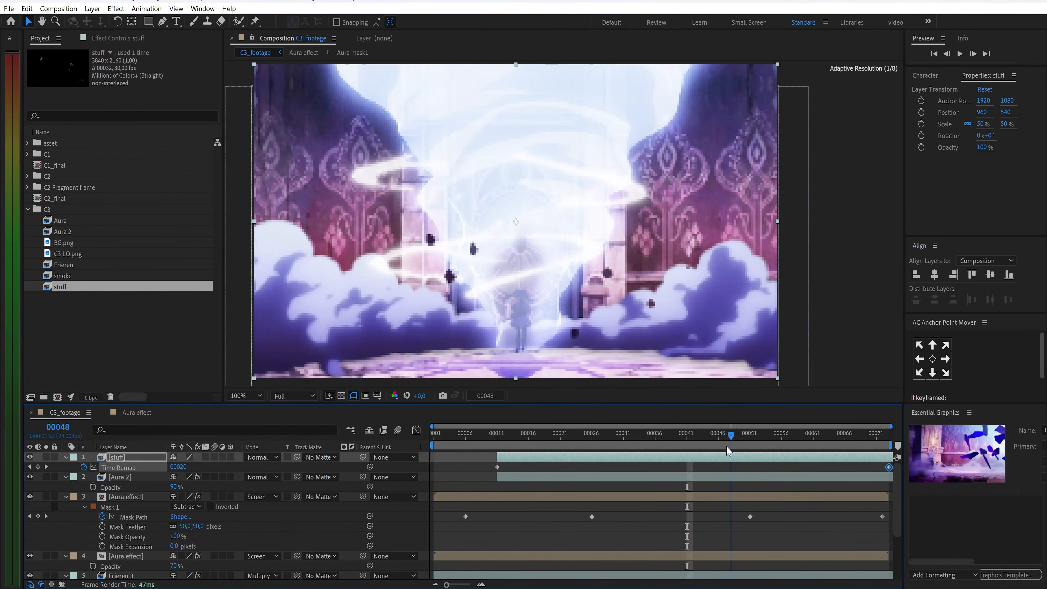
text(7)
key(Return)
mouse_move(726, 438)
mouse_down()
mouse_move(516, 442)
mouse_move(737, 438)
mouse_up()
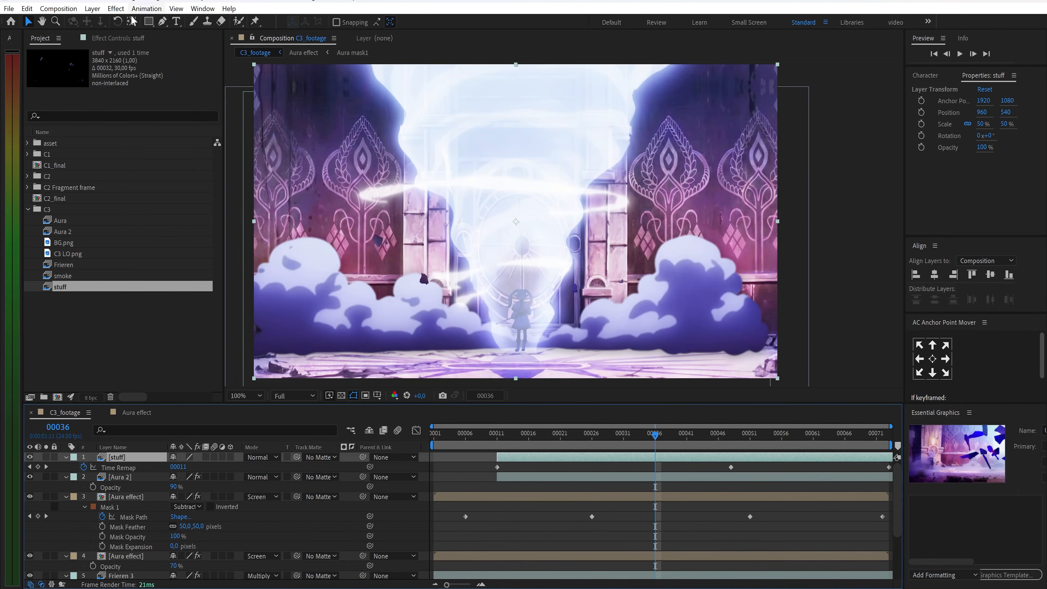
Step: Apply Gaussian Blur with a blurriness of 15 to the stuff layer and preview the composition
click(120, 38)
key(ctrl+space)
text(gau)
key(Down)
key(Return)
click(140, 72)
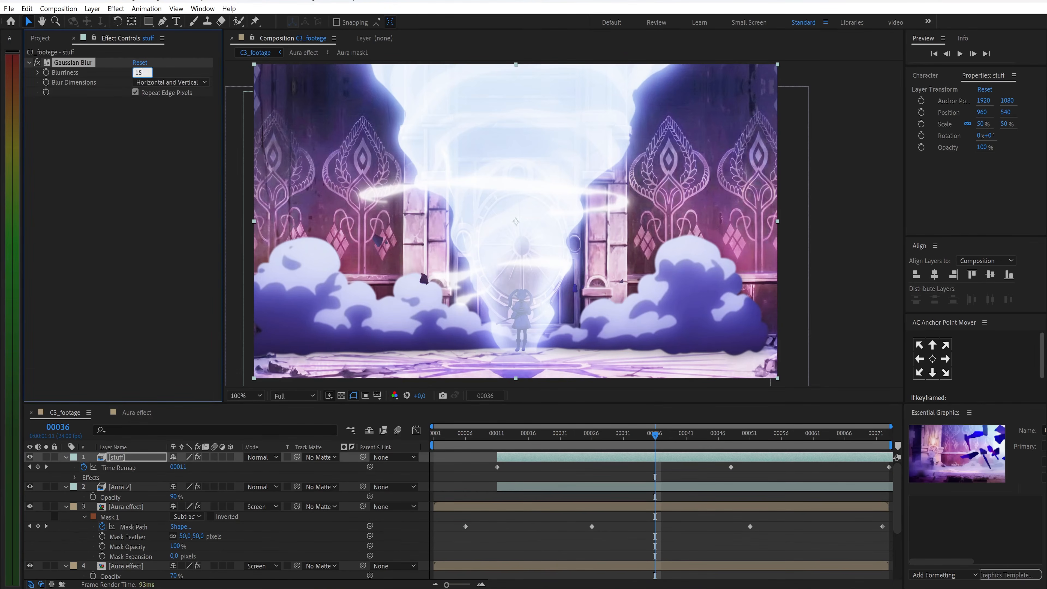
key(Home)
key(space)
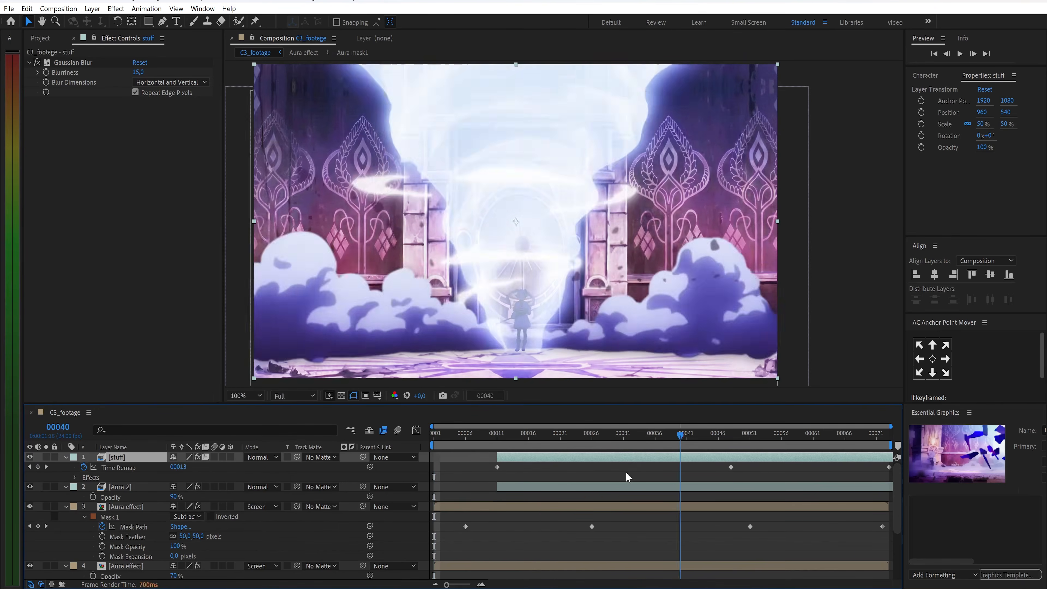
key(space)
Step: Create a 1920×1080, 30 fps, 90-frame composition named C3_final and place C3_footage in it
key(ctrl+n)
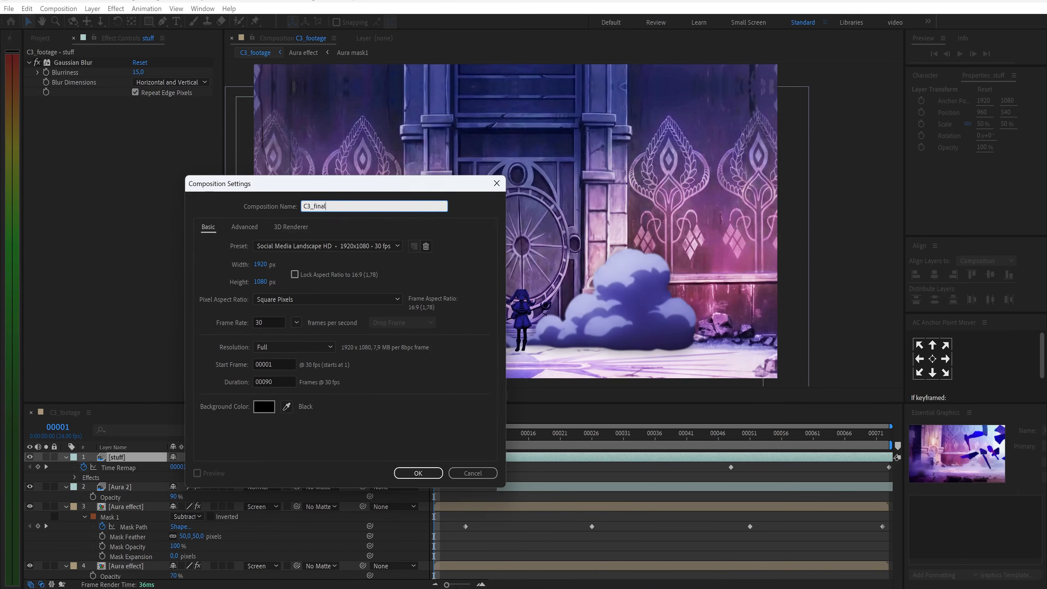
key(Return)
click(41, 37)
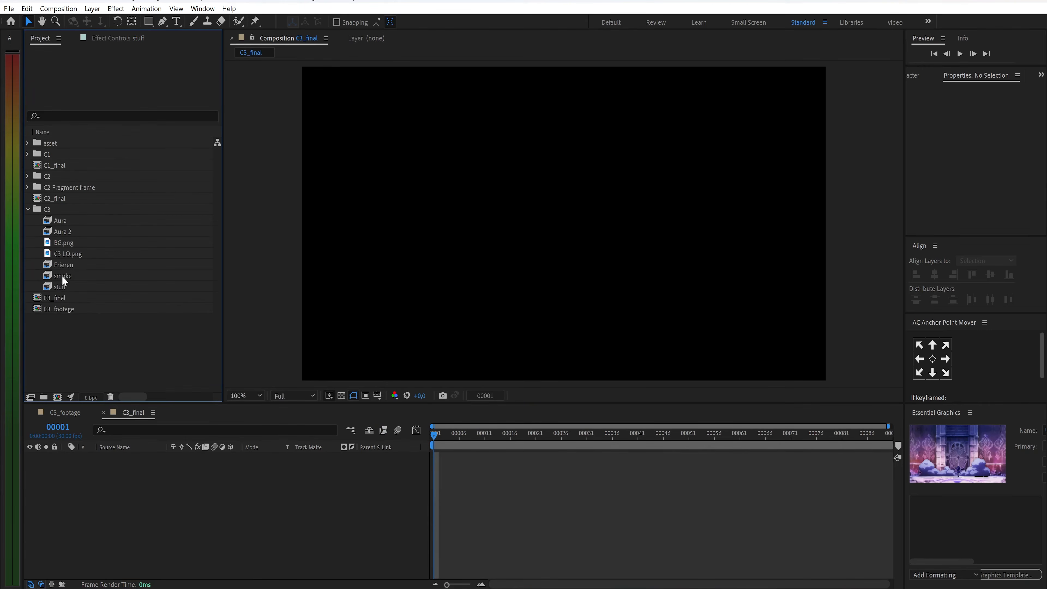
drag(61, 306, 131, 458)
Step: Keyframe the C3_footage layer at frame 1 with a scale of 120% and a position of 960, 510
key(s)
click(92, 469)
key(shift+p)
click(93, 467)
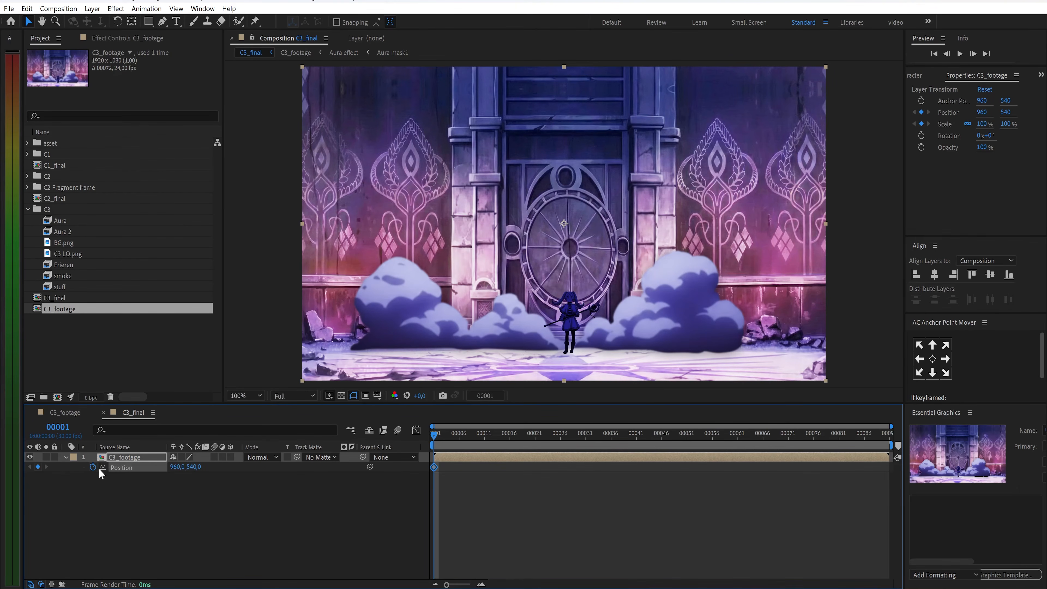
click(188, 477)
text(120)
key(shift+Tab)
text(510)
key(Return)
Step: Keyframe C3_footage at frame 90 with a scale of 100% and a position of 960, 540
drag(439, 442, 899, 461)
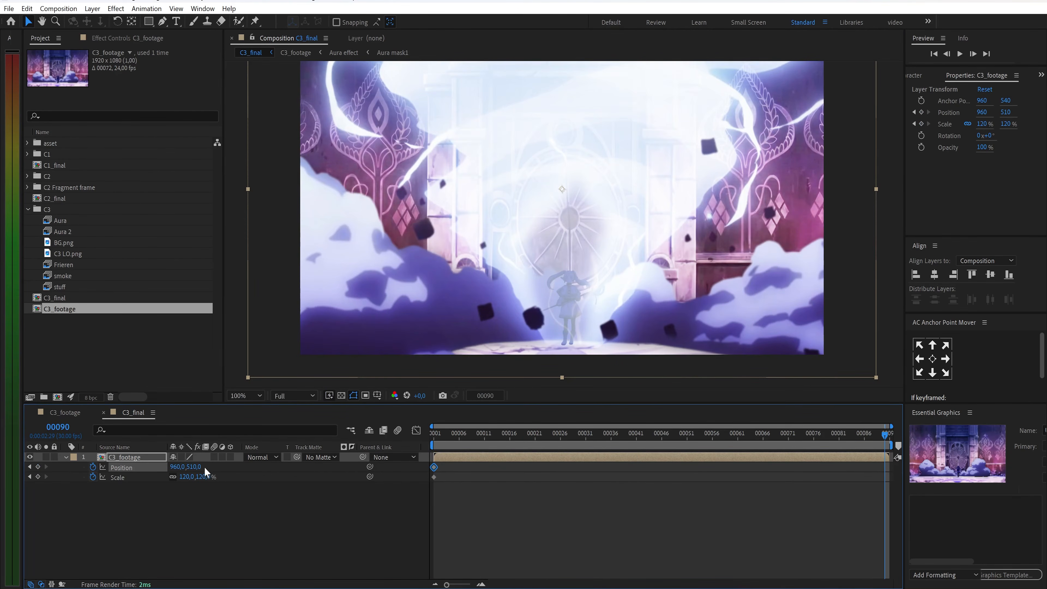
key(Return)
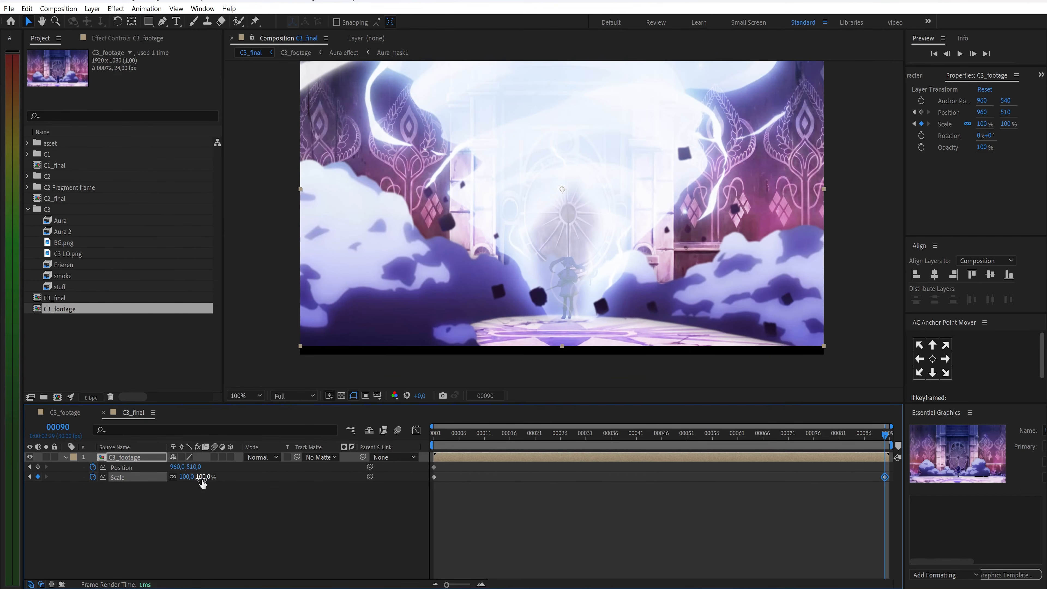
key(Return)
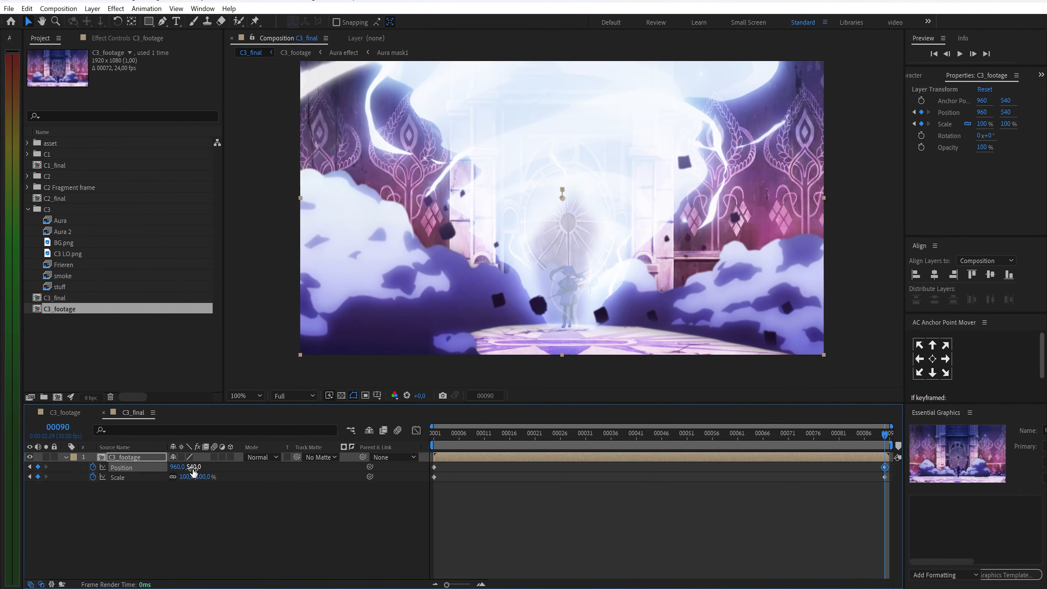
Step: Apply Motion Tile to C3_footage with mirrored edges and an output width and height of 120
drag(830, 447, 430, 438)
key(ctrl+space)
text(mo)
key(Down)
key(Down)
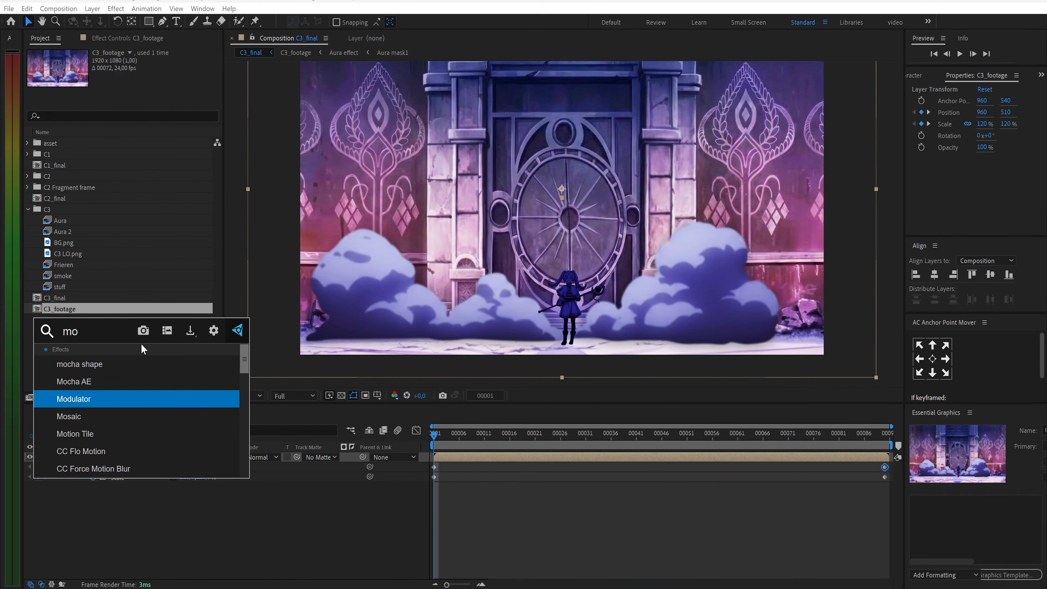
key(Down)
key(Down)
key(Return)
click(134, 122)
click(139, 101)
text(120)
key(Return)
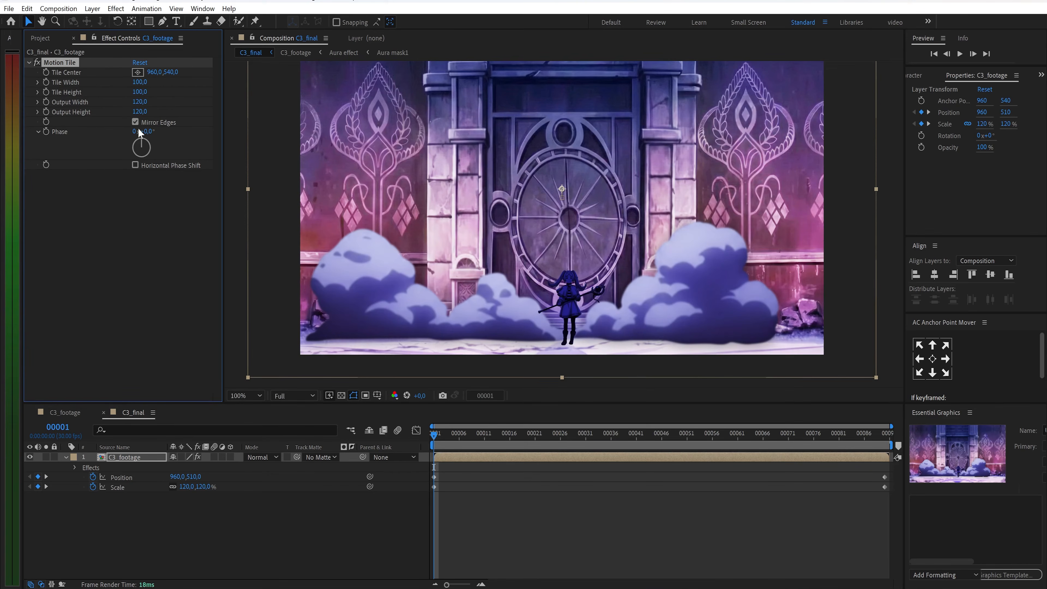
Step: Add a Slider Control effect to the C3_footage layer
key(ctrl+space)
text(sl)
key(Return)
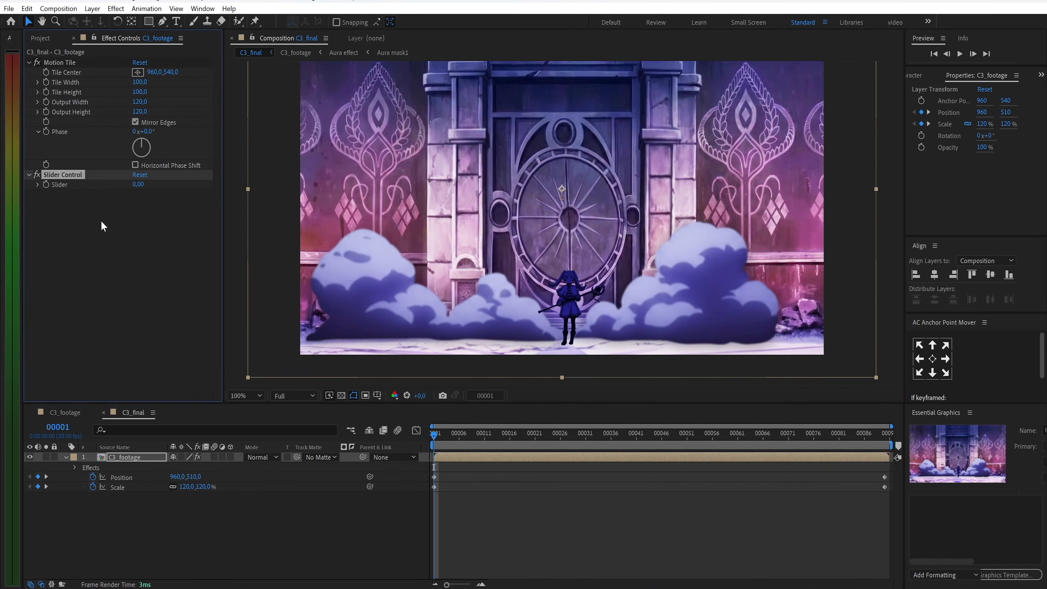
Step: Give C3_footage's Position the expression a= effect("Slider Control")("Slider"); followed by wiggle(a/3,a)
alt+click(92, 476)
text(a= effect("Slider Control")("Slider");)
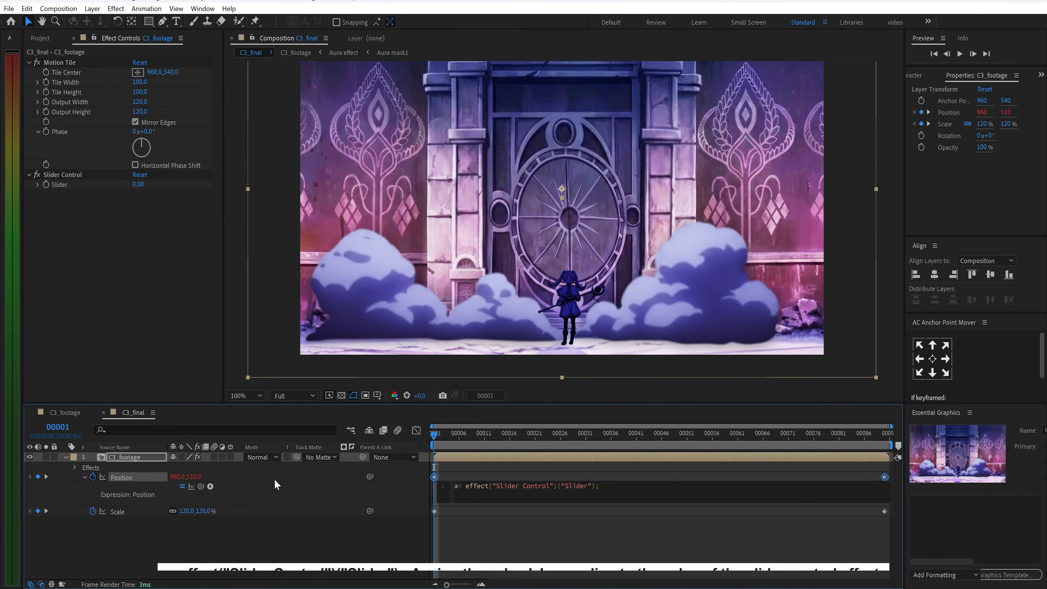
text(wig)
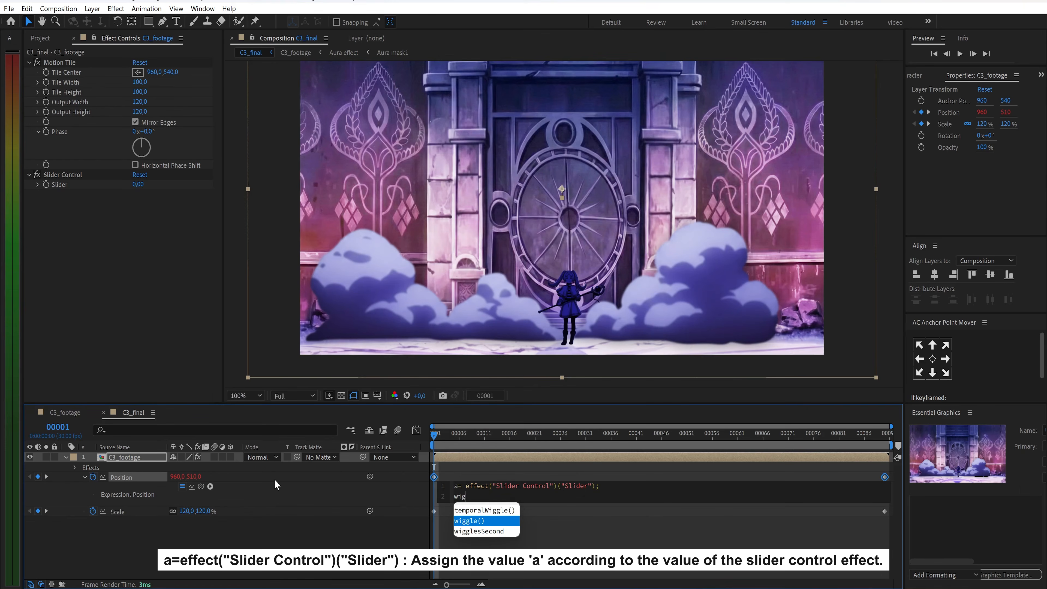
key(Return)
text(a/3,a)
Step: Keyframe the Slider Control at frames 11, 28, 45 and 86, starting from 0 and raising the value at frame 28
drag(435, 434, 570, 444)
click(73, 184)
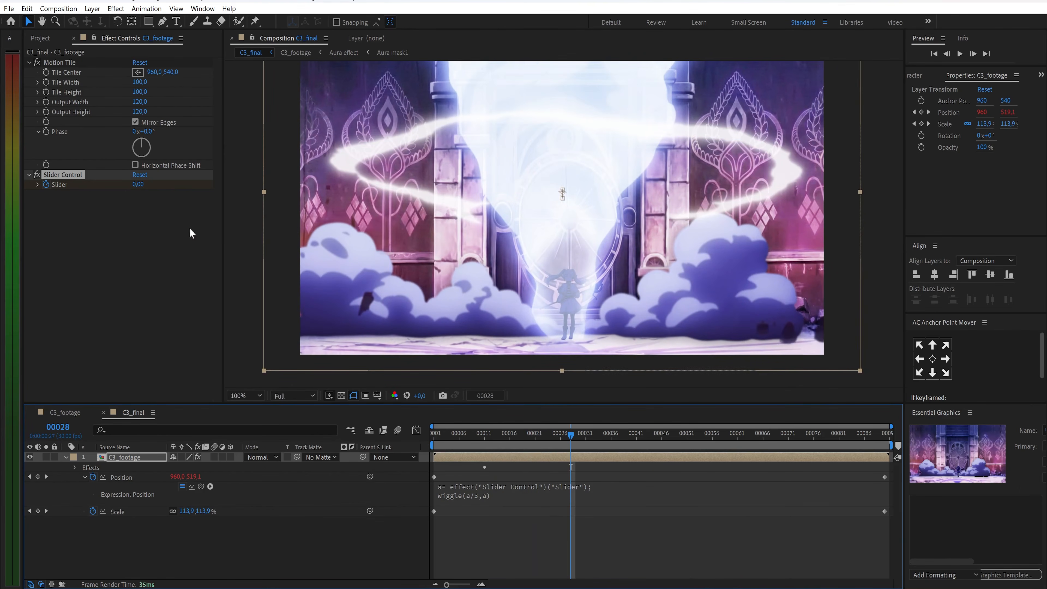
click(137, 184)
text(3)
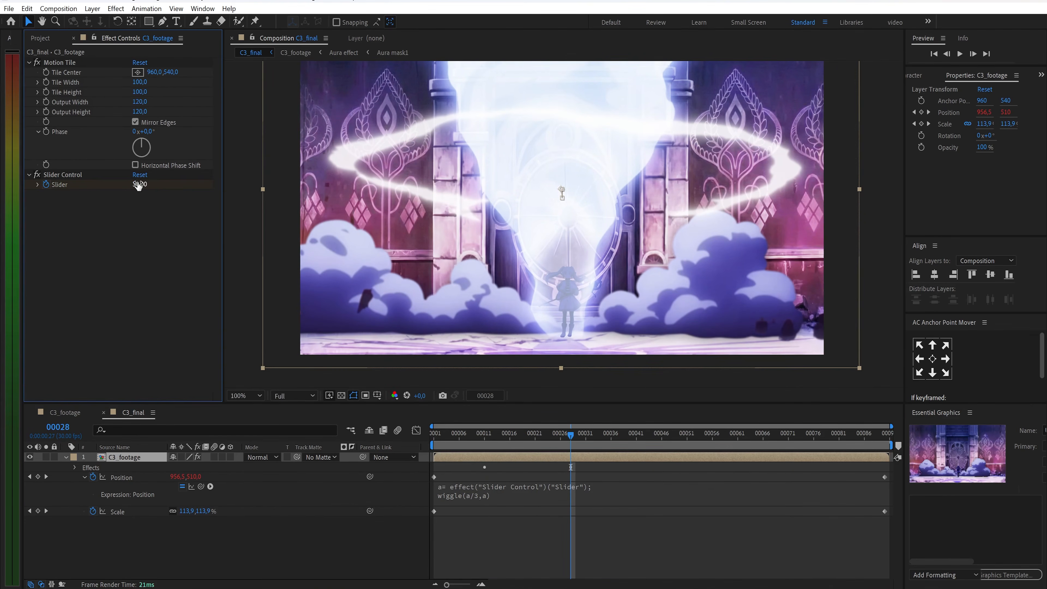
drag(574, 431, 439, 449)
key(u)
key(u)
key(Return)
Step: Easy Ease all slider keyframes, reshape their animation curve, and preview the camera shake from frame 1
drag(856, 460, 464, 479)
key(F9)
click(418, 432)
drag(595, 514, 479, 545)
drag(499, 537, 566, 539)
click(657, 538)
drag(692, 537, 668, 539)
click(416, 430)
key(Home)
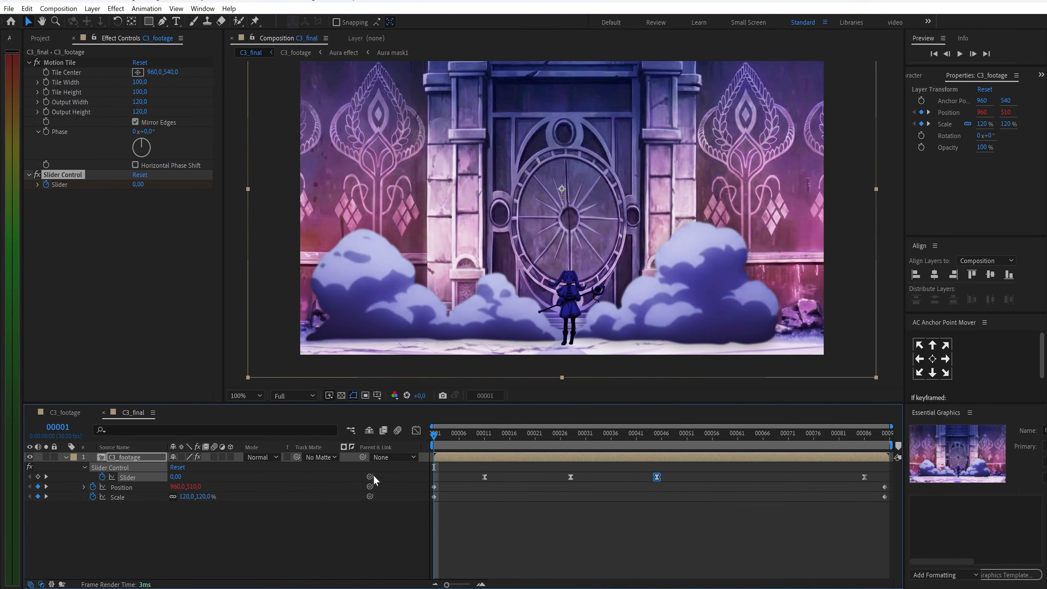
key(space)
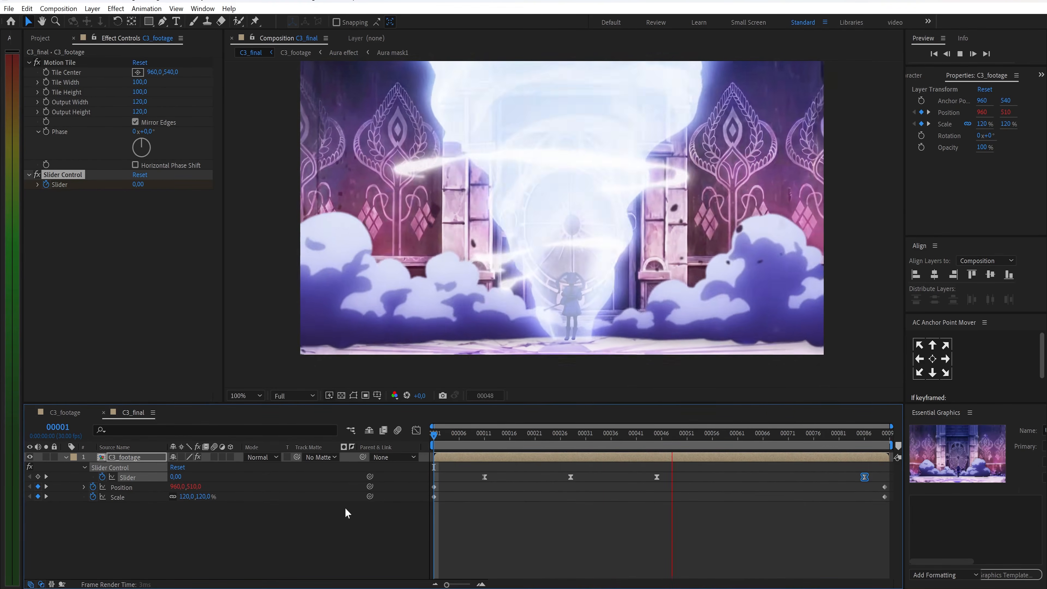